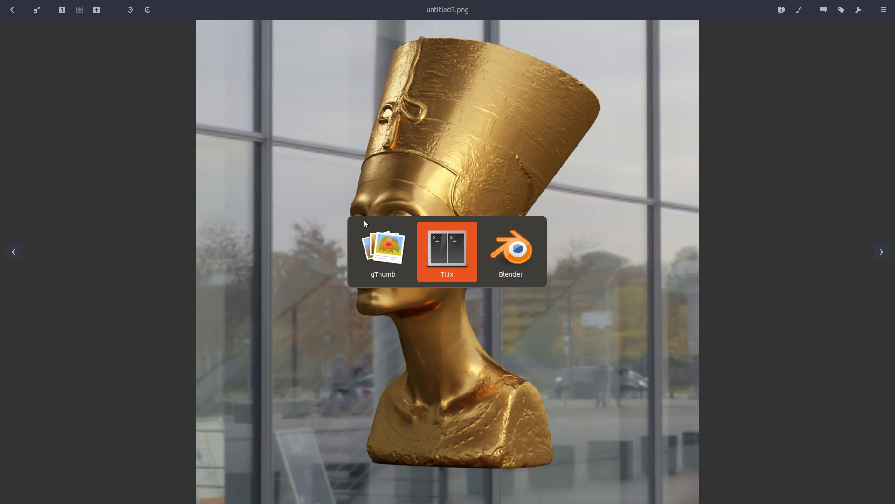
Step: Switch from the image viewer to Blender
{"action": "middle_click_drag", "start_coordinate": [412, 174], "coordinate": [432, 245]}
{"action": "key", "text": "alt+Tab"}
{"action": "left_click", "coordinate": [510, 247]}
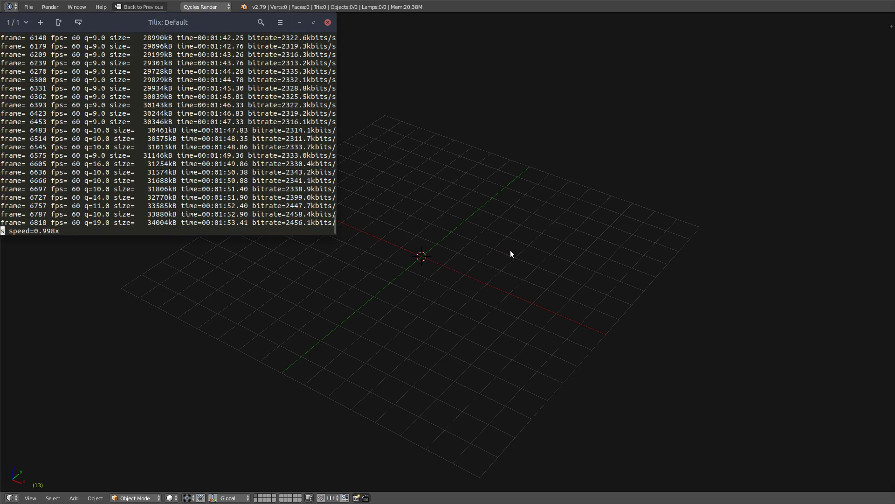
{"action": "middle_click_drag", "start_coordinate": [490, 256], "coordinate": [451, 247]}
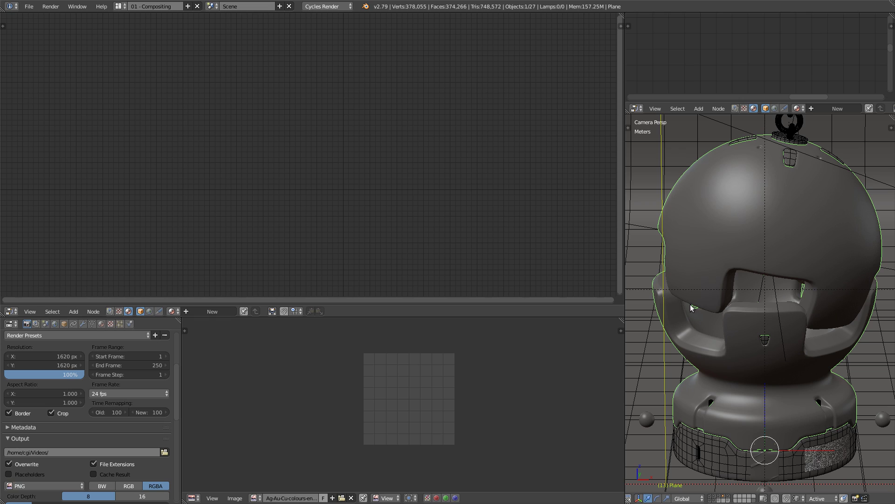
Step: Show the shader ball in the rendered viewport preview and create a new node material for it
{"action": "key", "text": "shift+z"}
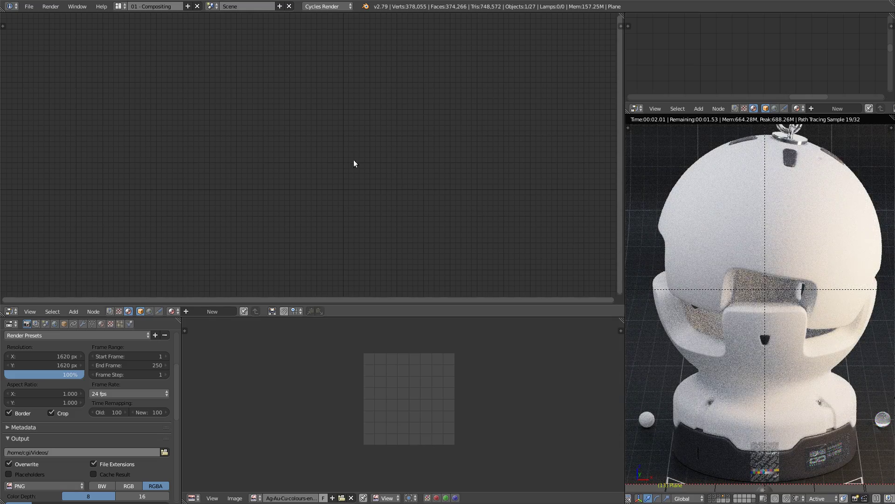
{"action": "left_click", "coordinate": [207, 311]}
{"action": "key", "text": "shift+a"}
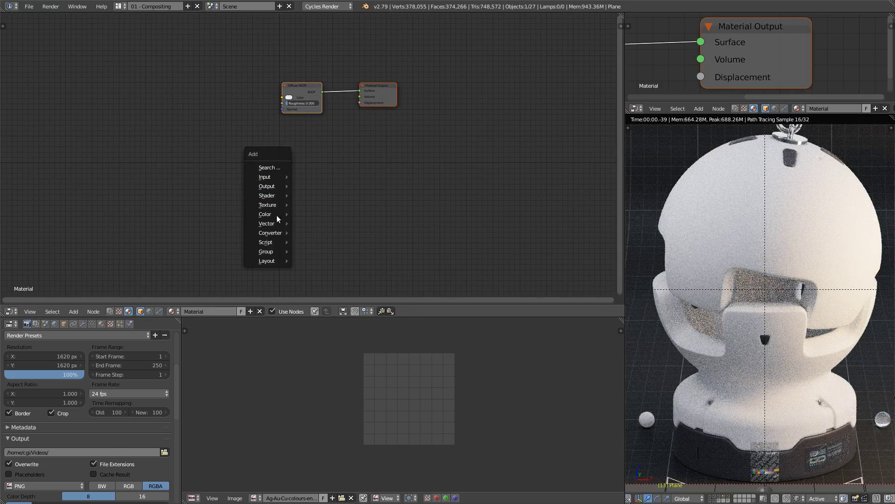
{"action": "mouse_move", "coordinate": [275, 252]}
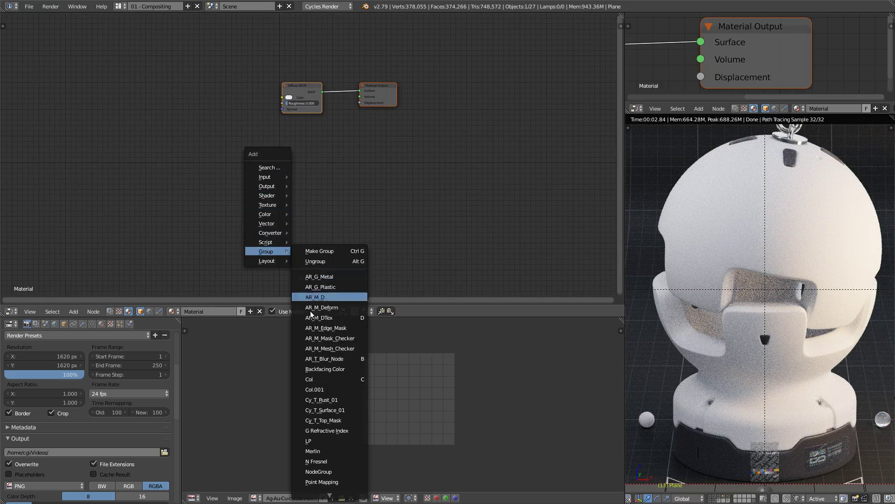
{"action": "scroll", "coordinate": [345, 159], "scroll_direction": "up", "scroll_amount": 4}
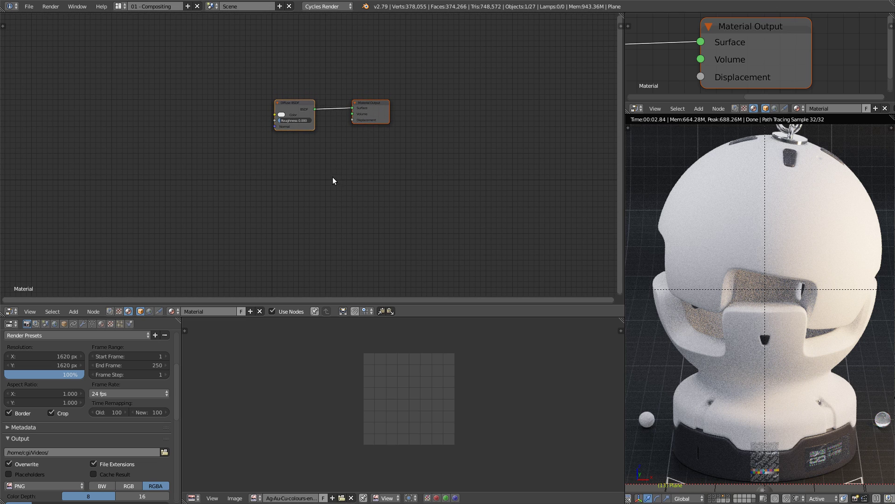
Step: Convert the material's Diffuse BSDF node to a Glossy BSDF, keeping it linked to the Material Output surface
{"action": "middle_click_drag", "start_coordinate": [315, 119], "coordinate": [332, 163]}
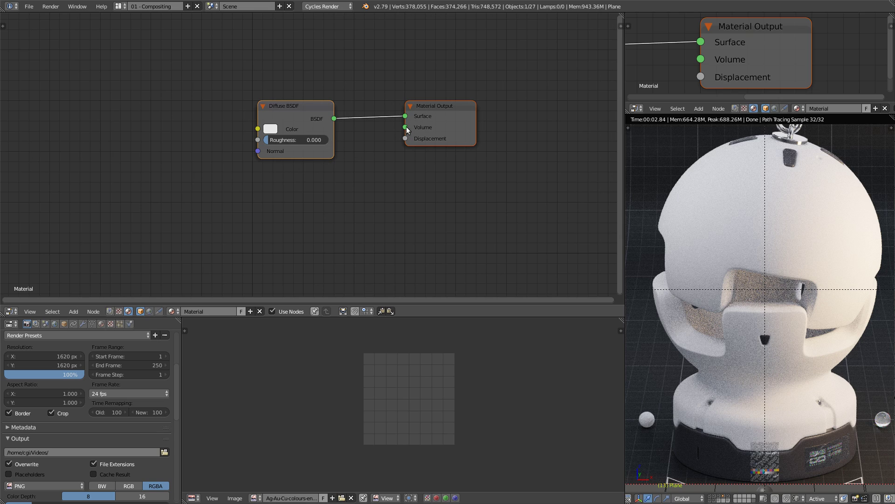
{"action": "middle_click_drag", "start_coordinate": [324, 175], "coordinate": [327, 195]}
{"action": "left_click", "coordinate": [306, 130]}
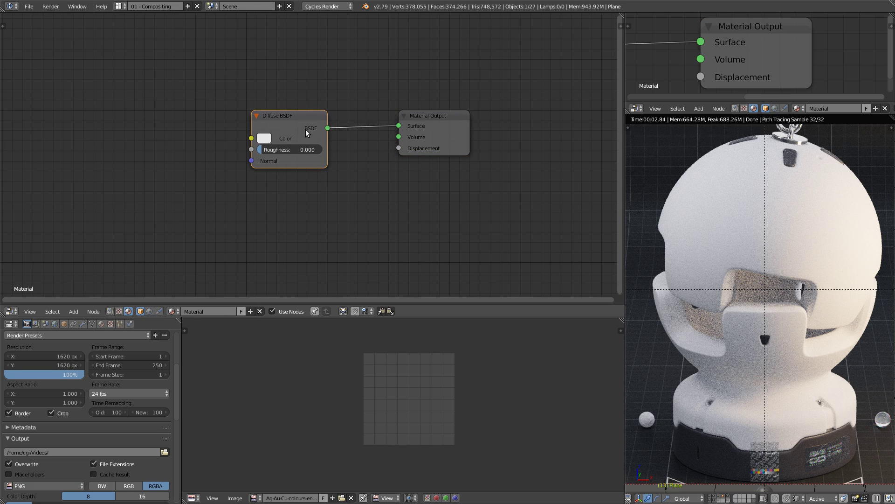
{"action": "key", "text": "shift+s"}
{"action": "mouse_move", "coordinate": [303, 153]}
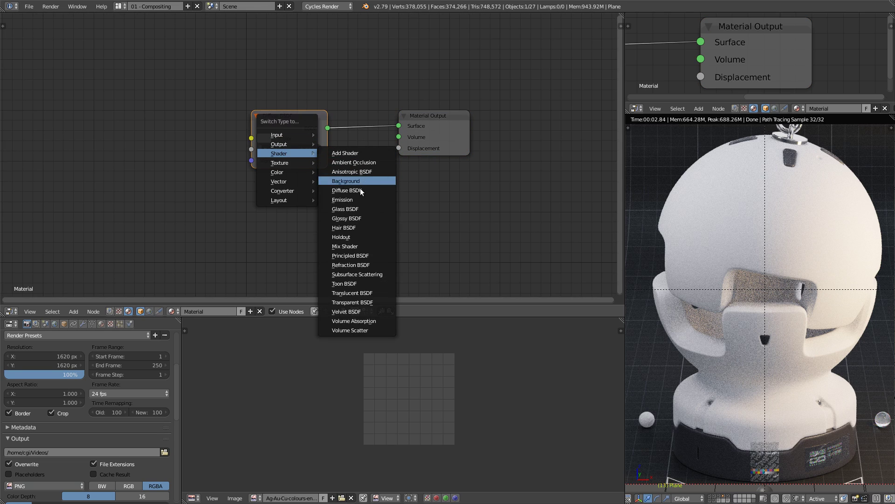
{"action": "left_click", "coordinate": [361, 217]}
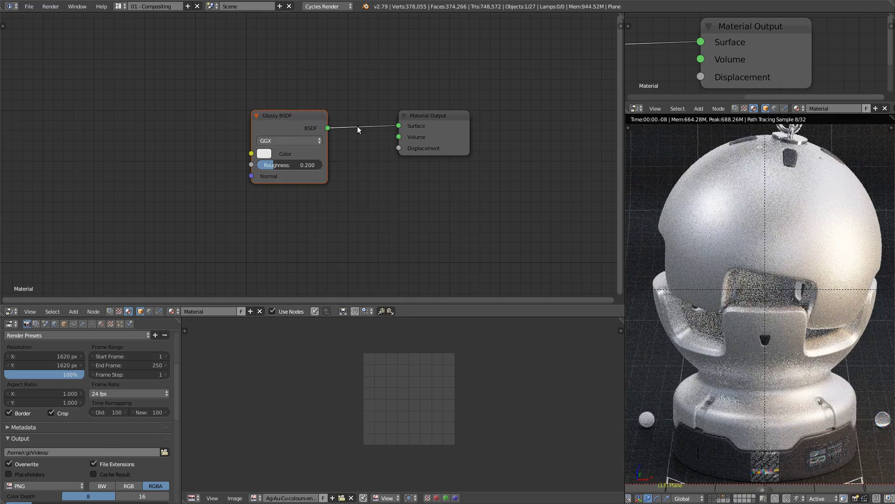
Step: Duplicate the Glossy BSDF node and place the copy directly below the original
{"action": "middle_click_drag", "start_coordinate": [346, 183], "coordinate": [349, 174]}
{"action": "key", "text": "shift+d"}
{"action": "left_click", "coordinate": [323, 272]}
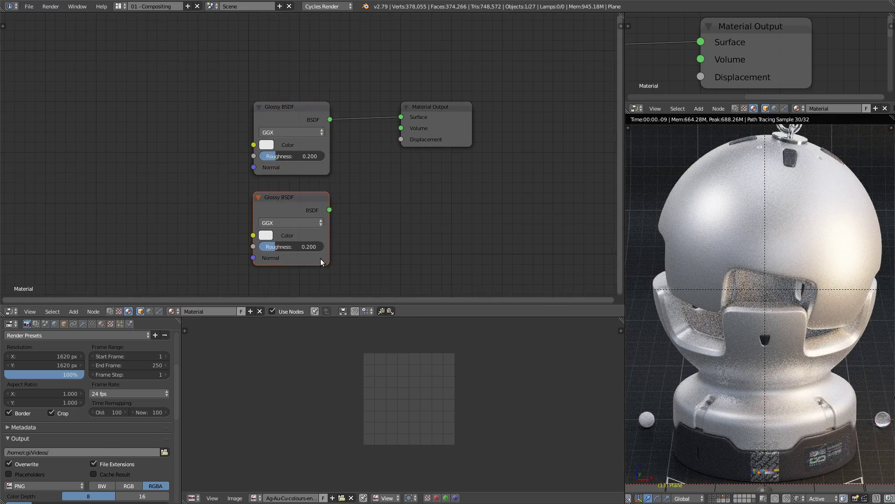
Step: Combine the two Glossy BSDF nodes through a Mix Shader and align it level with the upper Glossy node
{"action": "right_click_drag", "start_coordinate": [315, 203], "coordinate": [315, 165], "text": "ctrl+shift"}
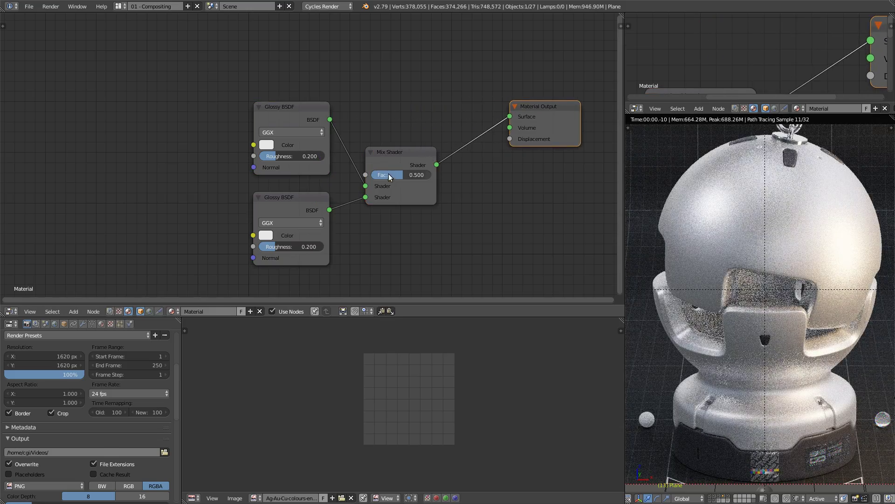
{"action": "key", "text": "g"}
{"action": "left_click", "coordinate": [388, 124]}
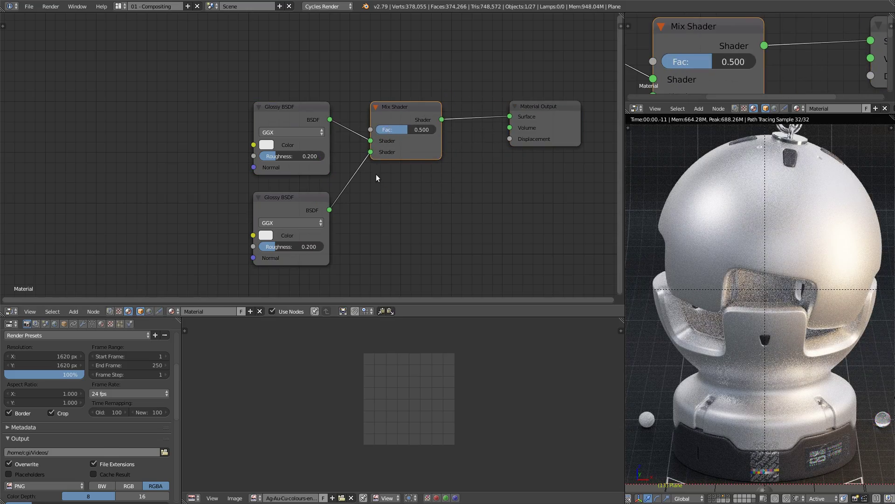
Step: Set the distribution of both Glossy BSDF nodes to Multiscatter GGX
{"action": "middle_click_drag", "start_coordinate": [376, 174], "coordinate": [370, 180]}
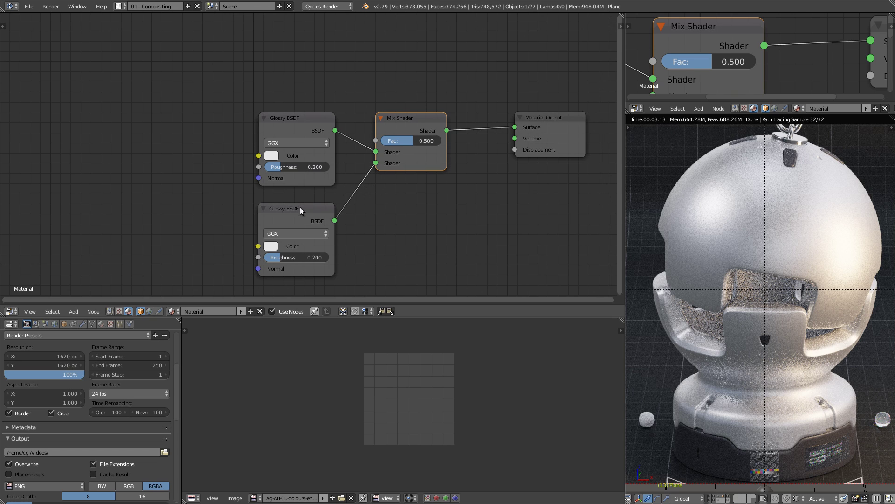
{"action": "left_click", "coordinate": [306, 143]}
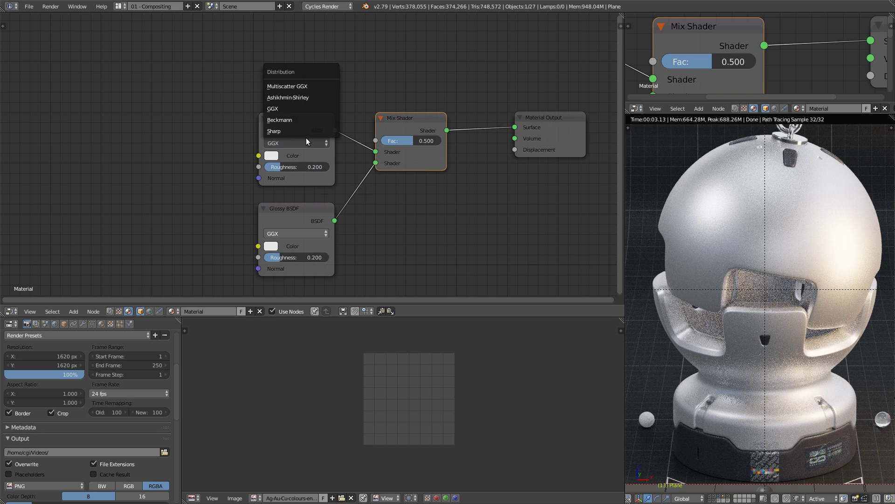
{"action": "left_click", "coordinate": [303, 86]}
{"action": "left_click", "coordinate": [310, 234]}
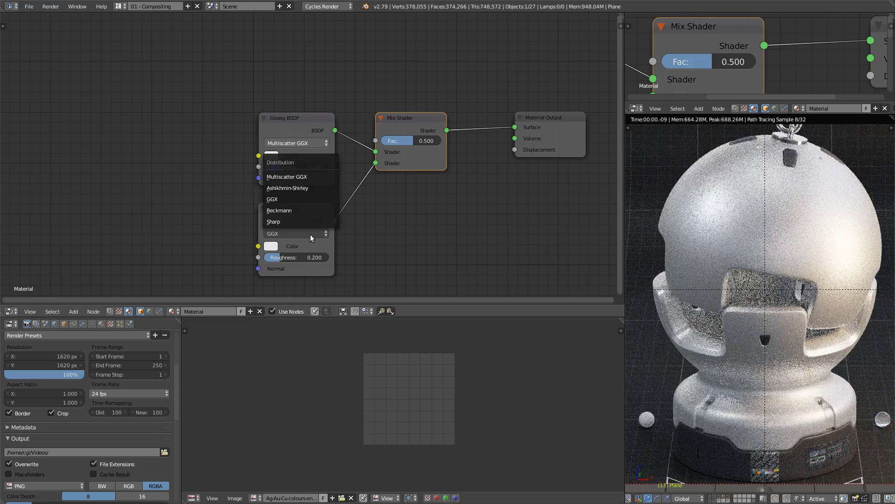
{"action": "left_click", "coordinate": [307, 175]}
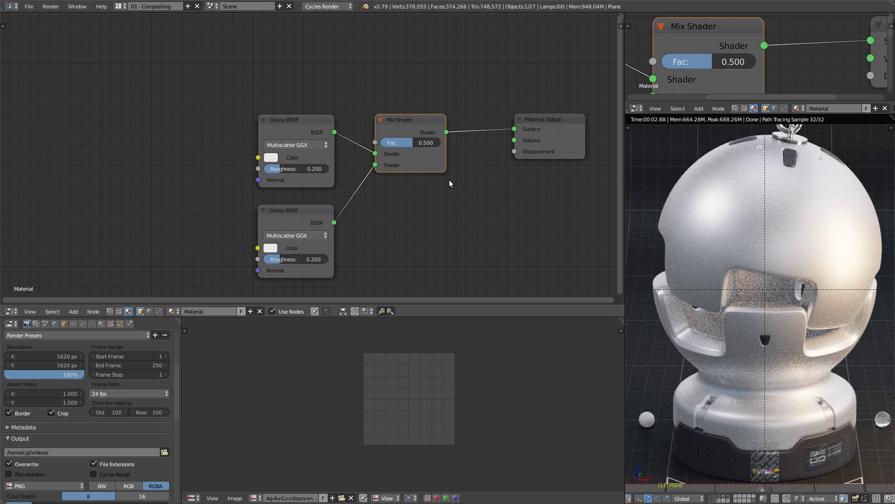
Step: Add a Value input node and place it to the left of the upper Glossy BSDF
{"action": "scroll", "coordinate": [449, 180], "scroll_direction": "down", "scroll_amount": 3}
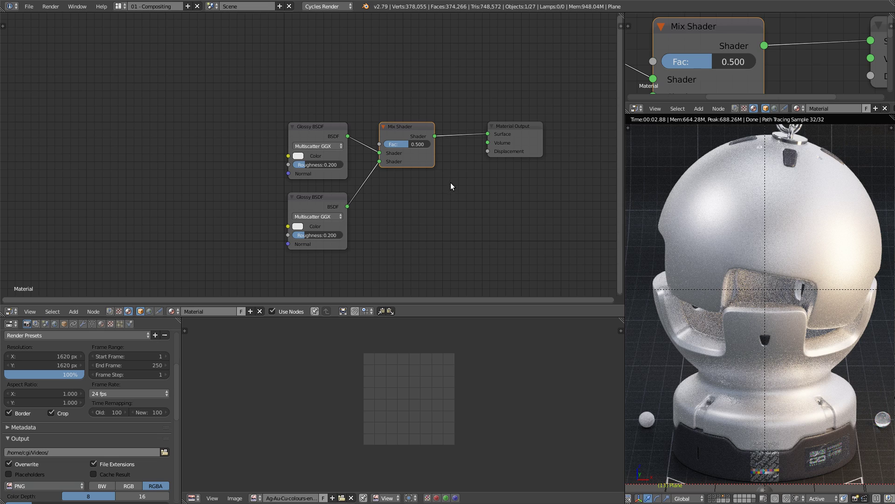
{"action": "middle_click_drag", "start_coordinate": [453, 183], "coordinate": [459, 156]}
{"action": "scroll", "coordinate": [454, 184], "scroll_direction": "up", "scroll_amount": 1}
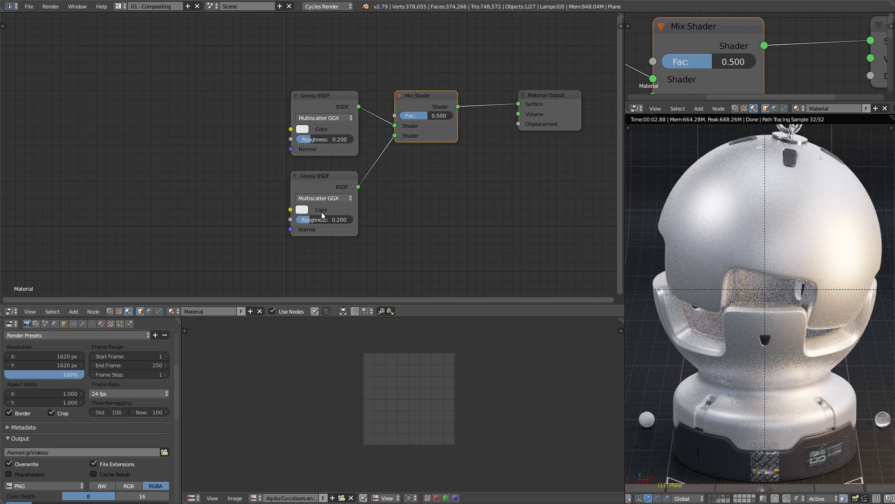
{"action": "key", "text": "shift+a"}
{"action": "mouse_move", "coordinate": [163, 122]}
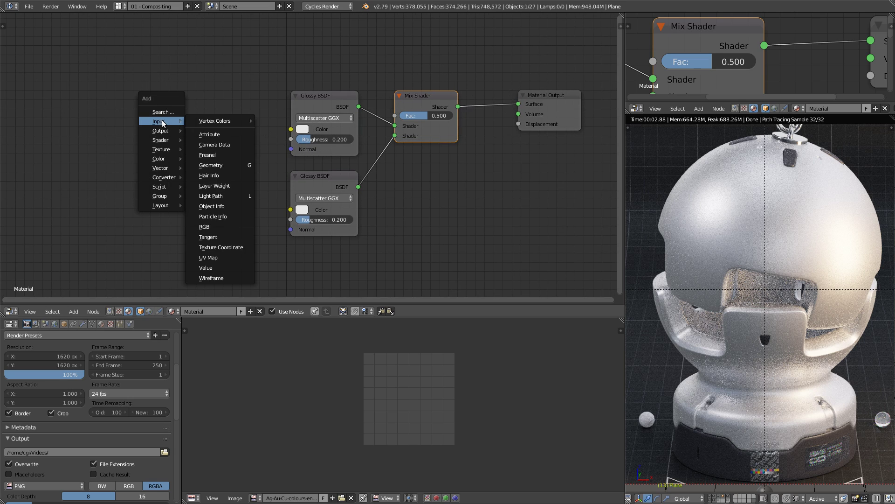
{"action": "left_click", "coordinate": [222, 267]}
{"action": "left_click", "coordinate": [142, 159]}
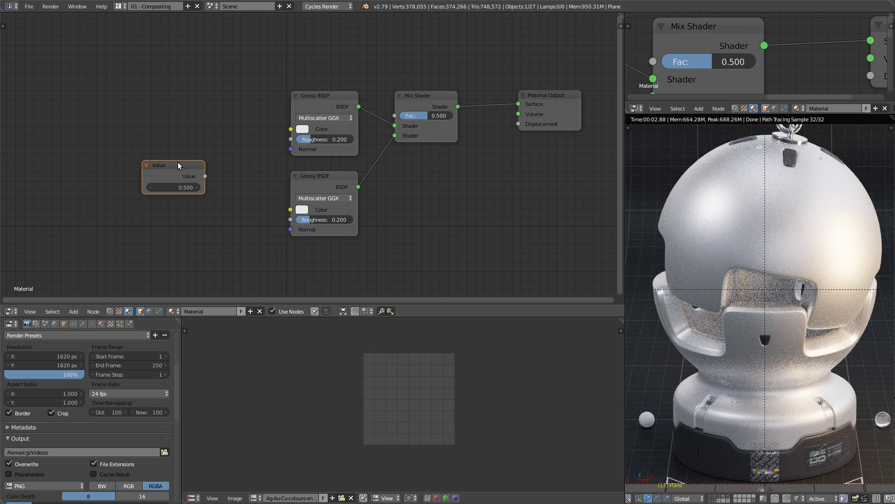
{"action": "left_click_drag", "start_coordinate": [186, 167], "coordinate": [181, 102]}
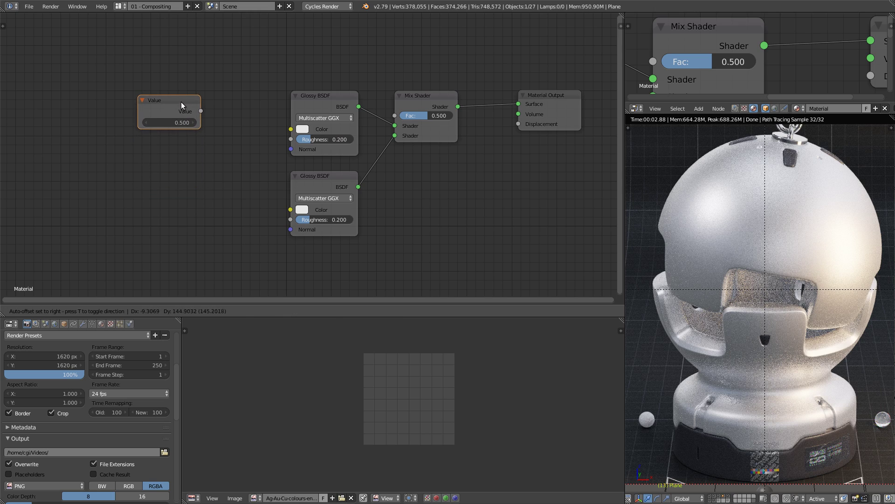
Step: Add a Math node below the Value node, set to Multiply with a second value of 2
{"action": "key", "text": "shift+m"}
{"action": "left_click", "coordinate": [191, 161]}
{"action": "left_click_drag", "start_coordinate": [209, 165], "coordinate": [159, 147]}
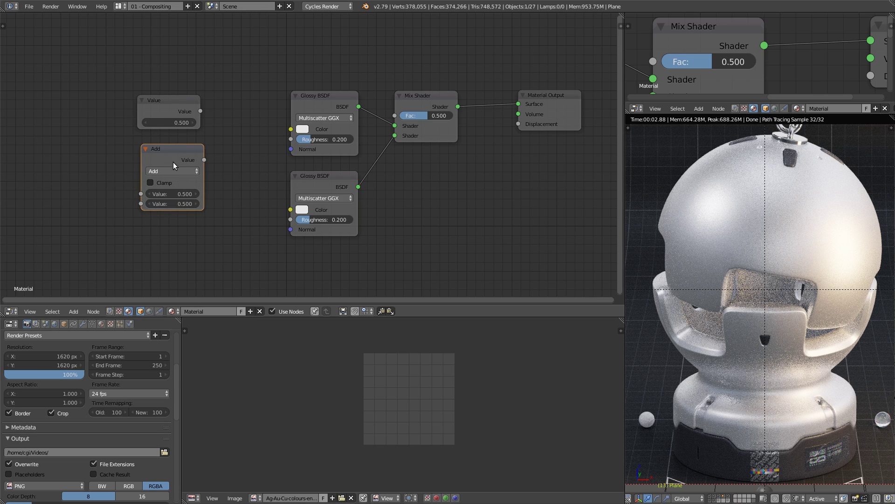
{"action": "left_click", "coordinate": [175, 172]}
{"action": "left_click", "coordinate": [172, 201]}
{"action": "left_click", "coordinate": [174, 204]}
{"action": "type", "text": "2"}
{"action": "key", "text": "Return"}
Step: Link the Value node to the upper Glossy roughness and Multiply's first input, and Multiply's output to the lower Glossy roughness
{"action": "left_click_drag", "start_coordinate": [200, 111], "coordinate": [291, 139]}
{"action": "left_click_drag", "start_coordinate": [200, 111], "coordinate": [141, 194]}
{"action": "left_click_drag", "start_coordinate": [204, 160], "coordinate": [290, 220]}
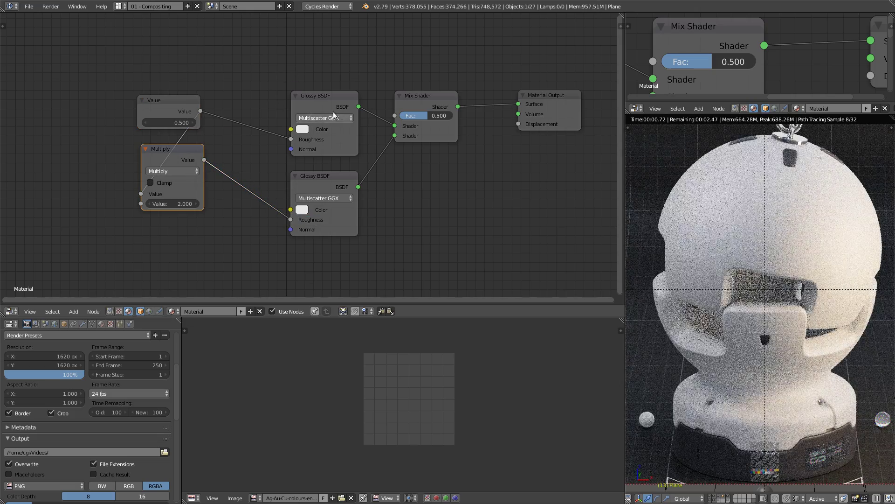
Step: Try 0.1 in the Value node that drives both roughness inputs
{"action": "left_click", "coordinate": [161, 122]}
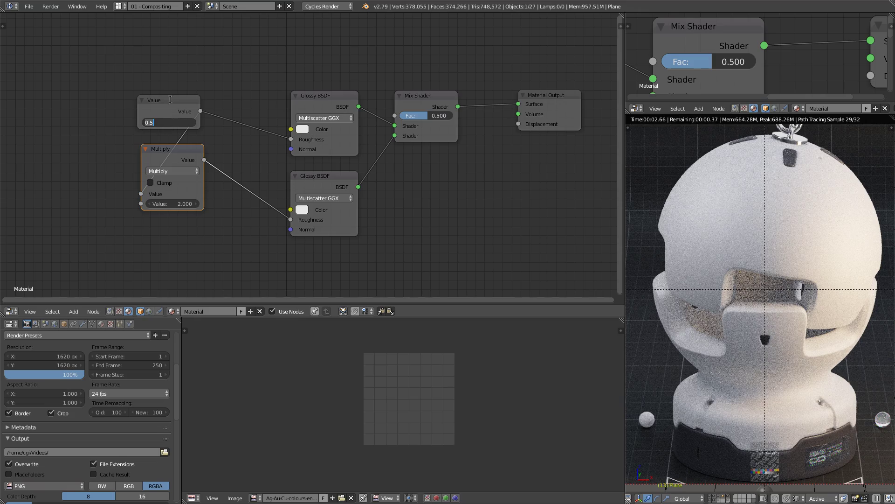
{"action": "type", "text": "0.1"}
{"action": "key", "text": "Return"}
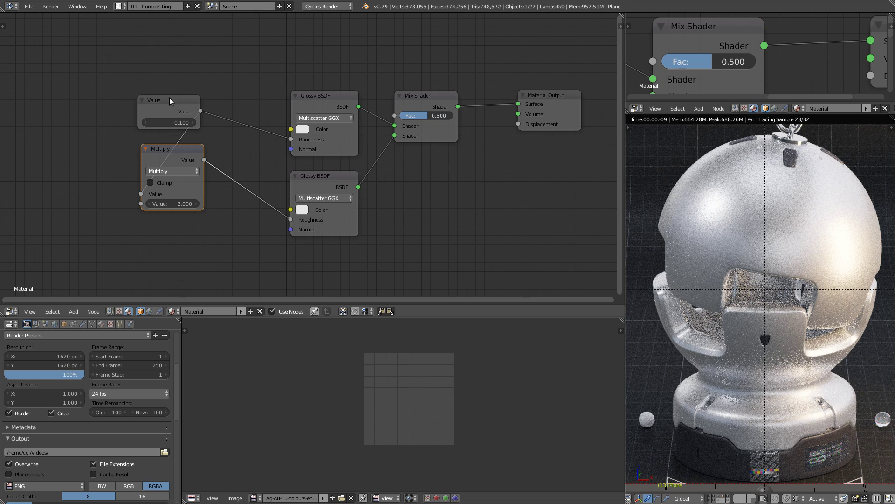
Step: Set the Value node driving both roughness inputs to 0.05
{"action": "left_click", "coordinate": [173, 122]}
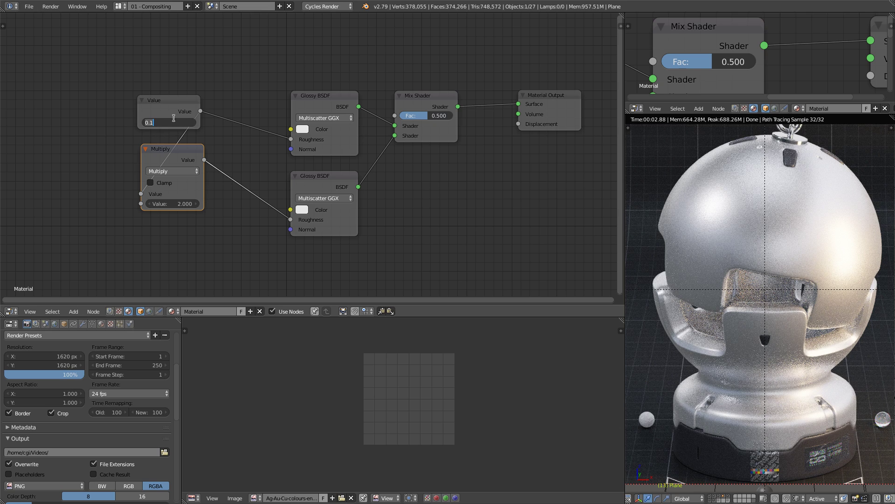
{"action": "type", "text": "0.05"}
{"action": "key", "text": "Return"}
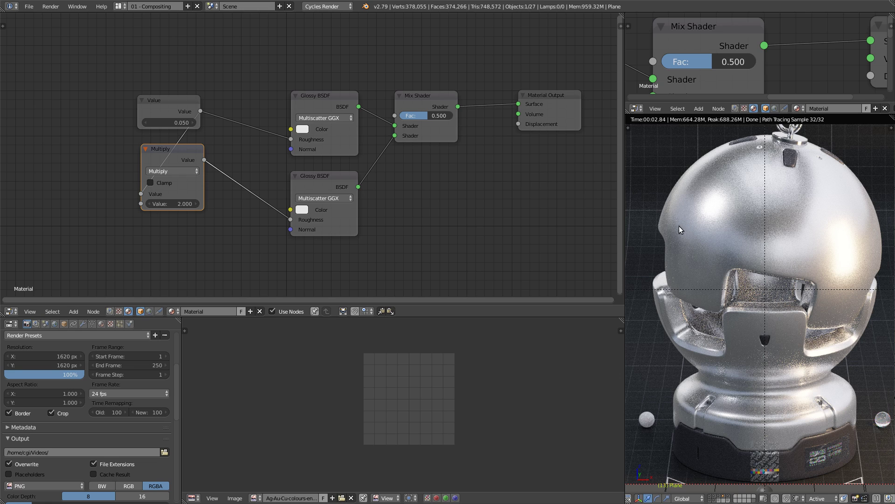
Step: Restrict the rendered preview to a border region over the left side of the ball for a close view
{"action": "key", "text": "ctrl+b"}
{"action": "left_click_drag", "start_coordinate": [659, 177], "coordinate": [733, 299]}
{"action": "scroll", "coordinate": [696, 211], "scroll_direction": "up", "scroll_amount": 5}
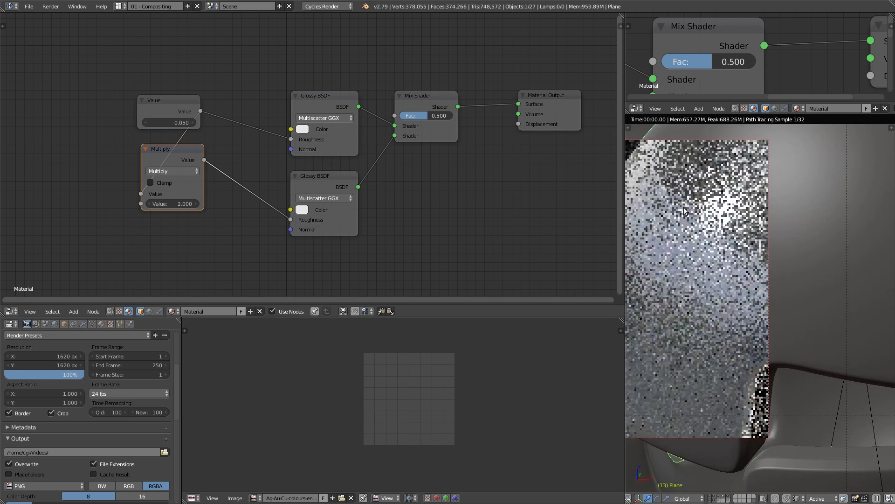
{"action": "scroll", "coordinate": [684, 211], "scroll_direction": "up", "scroll_amount": 1}
Step: Preview the upper Glossy BSDF, the lower Glossy BSDF and the Mix Shader in turn through the Material Output
{"action": "left_click", "coordinate": [327, 99]}
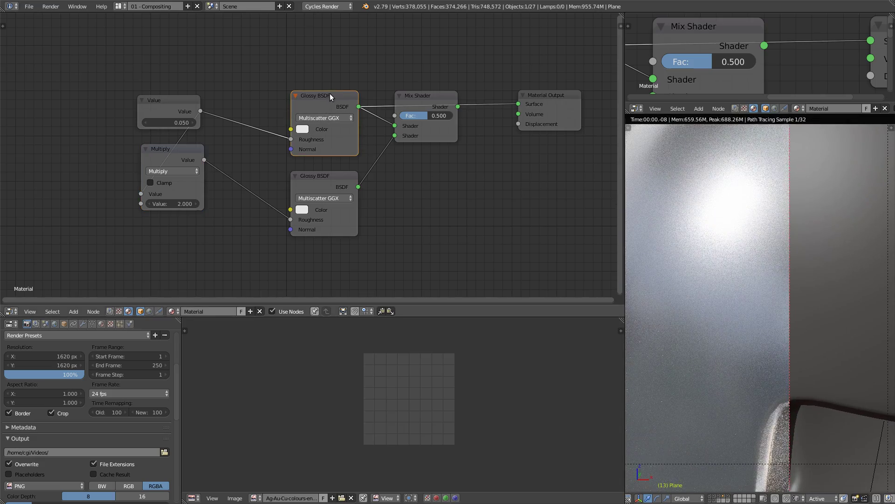
{"action": "left_click", "coordinate": [326, 183], "text": "ctrl+shift"}
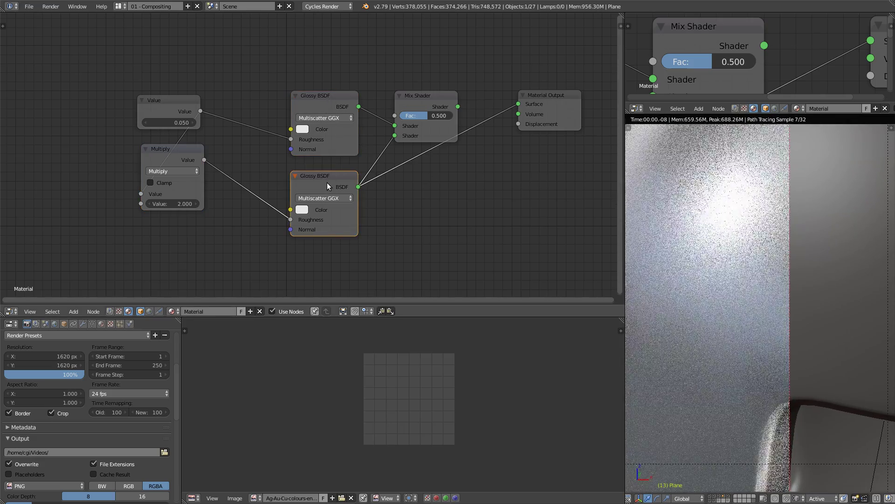
{"action": "left_click", "coordinate": [441, 99], "text": "ctrl+shift"}
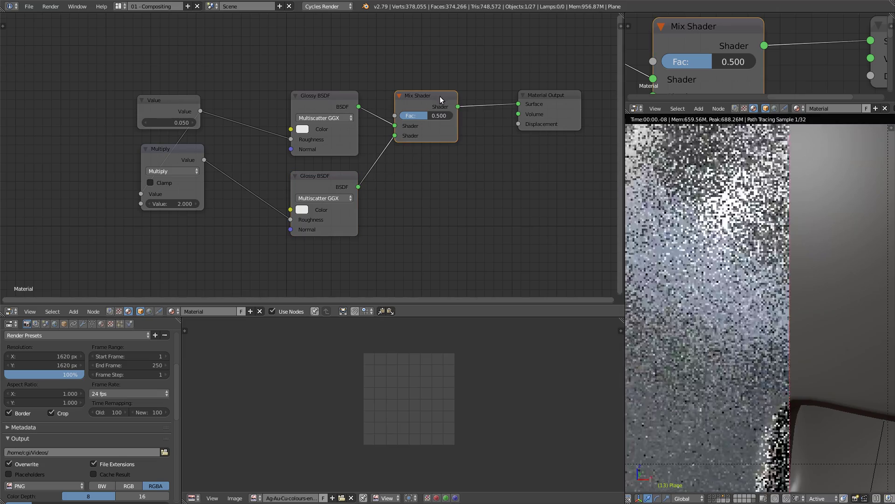
Step: Clear the render border region and re-enable the Border option in the render dimensions
{"action": "scroll", "coordinate": [746, 277], "scroll_direction": "down", "scroll_amount": 2}
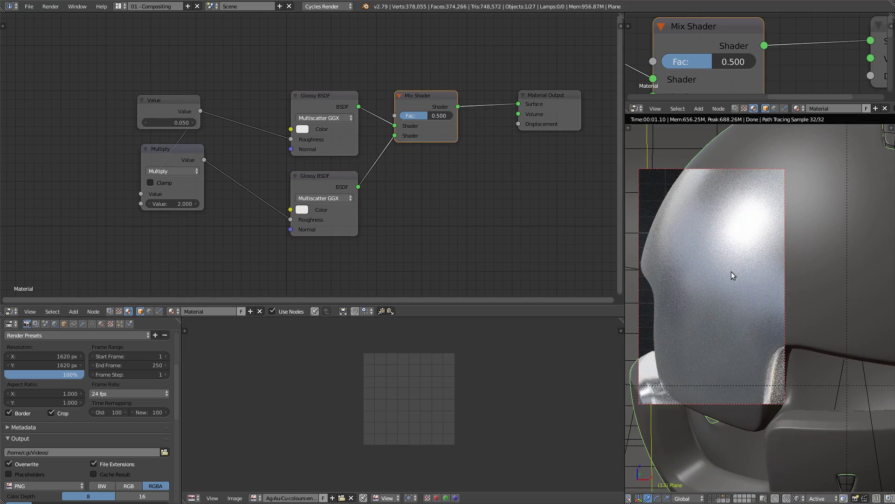
{"action": "scroll", "coordinate": [729, 265], "scroll_direction": "down", "scroll_amount": 5}
{"action": "key", "text": "ctrl+alt+b"}
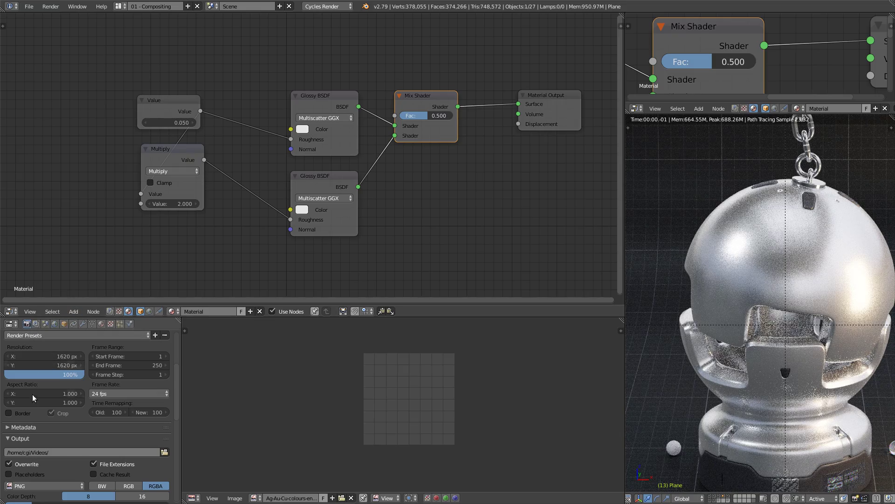
{"action": "left_click", "coordinate": [15, 415]}
{"action": "scroll", "coordinate": [763, 299], "scroll_direction": "up", "scroll_amount": 2}
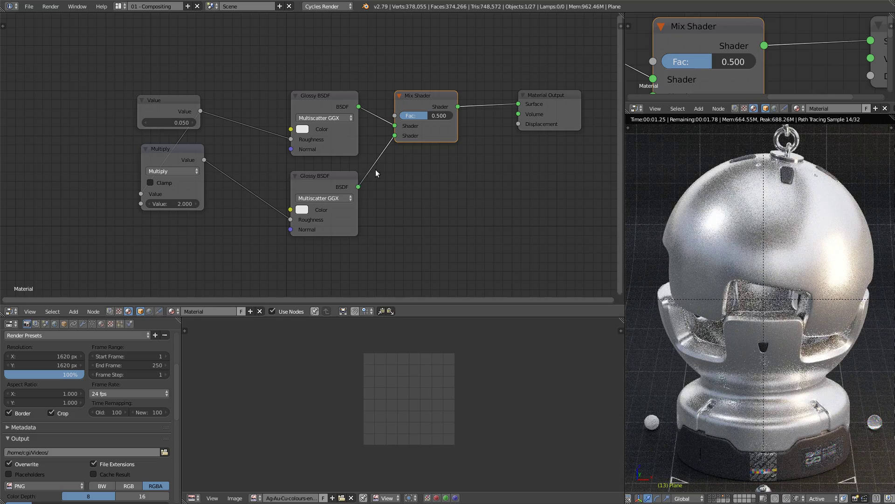
Step: Add an RGB input node above the Value node in the material's node tree
{"action": "middle_click_drag", "start_coordinate": [354, 172], "coordinate": [405, 156]}
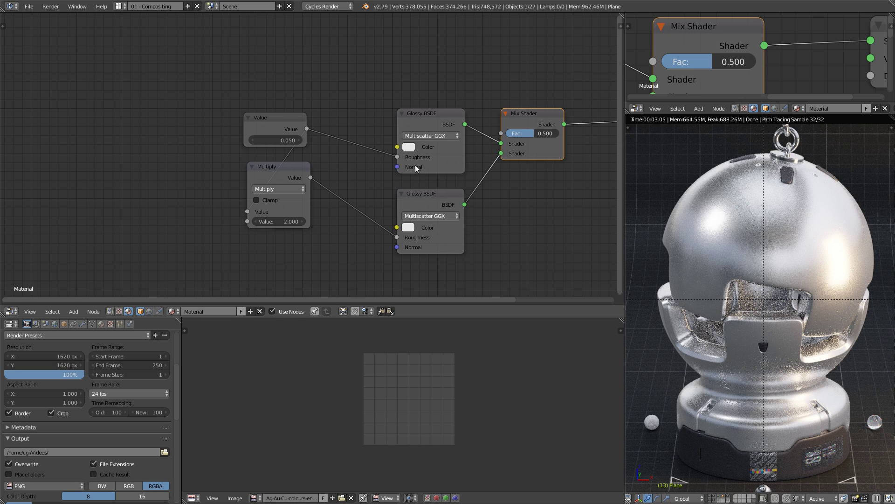
{"action": "middle_click_drag", "start_coordinate": [292, 133], "coordinate": [317, 184]}
{"action": "key", "text": "shift+a"}
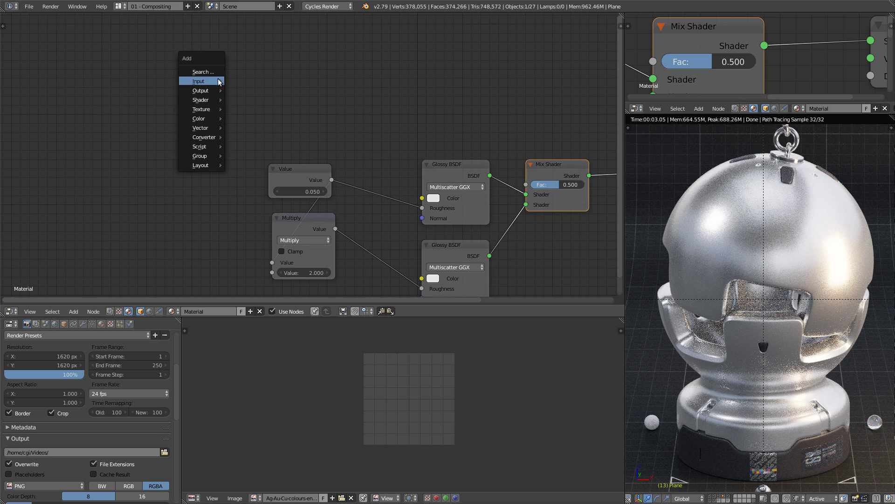
{"action": "mouse_move", "coordinate": [215, 81]}
{"action": "left_click", "coordinate": [256, 186]}
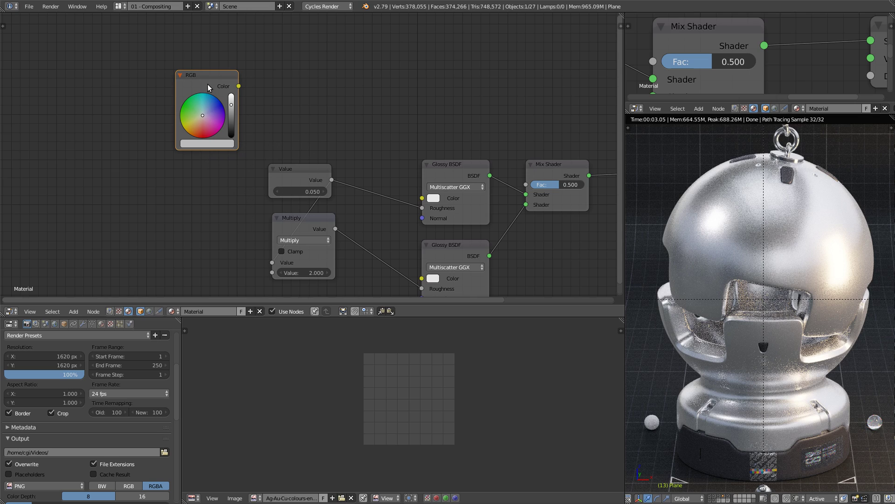
{"action": "middle_click_drag", "start_coordinate": [211, 110], "coordinate": [207, 92]}
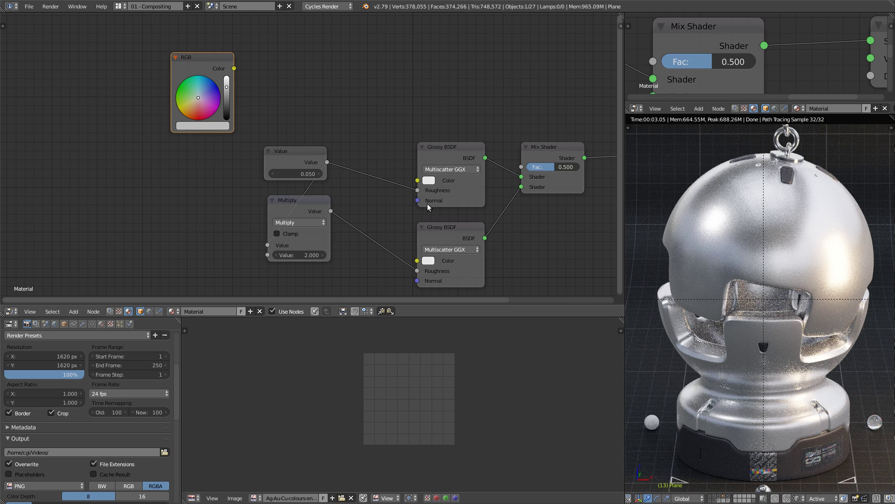
{"action": "scroll", "coordinate": [280, 133], "scroll_direction": "up", "scroll_amount": 3}
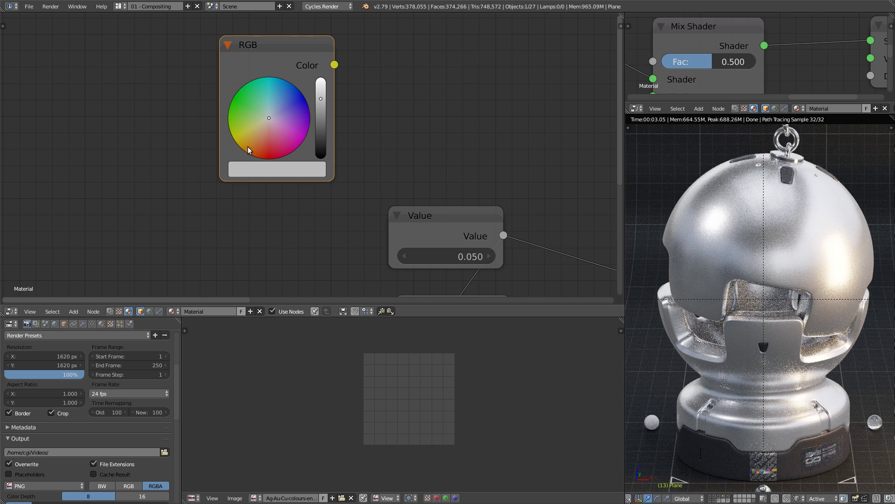
{"action": "scroll", "coordinate": [250, 149], "scroll_direction": "down", "scroll_amount": 3}
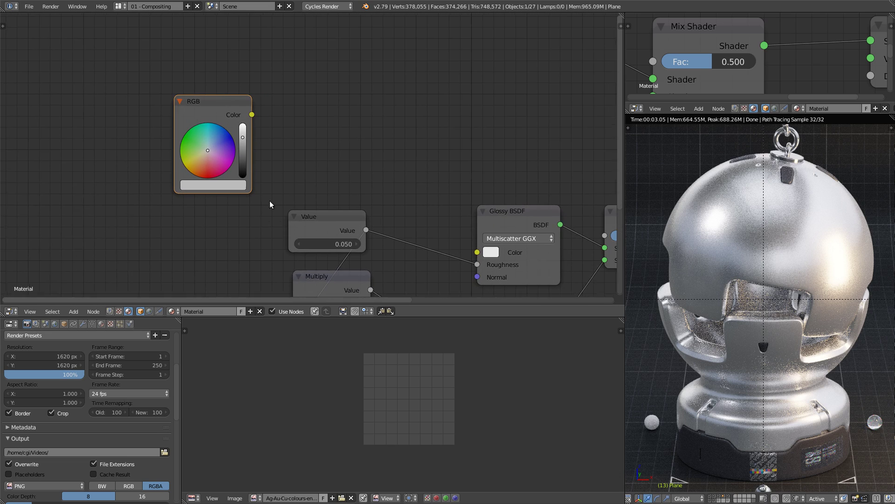
Step: Add a Hue Saturation Value node beside the RGB node, above the Value node
{"action": "middle_click_drag", "start_coordinate": [270, 204], "coordinate": [261, 226]}
{"action": "key", "text": "shift+a"}
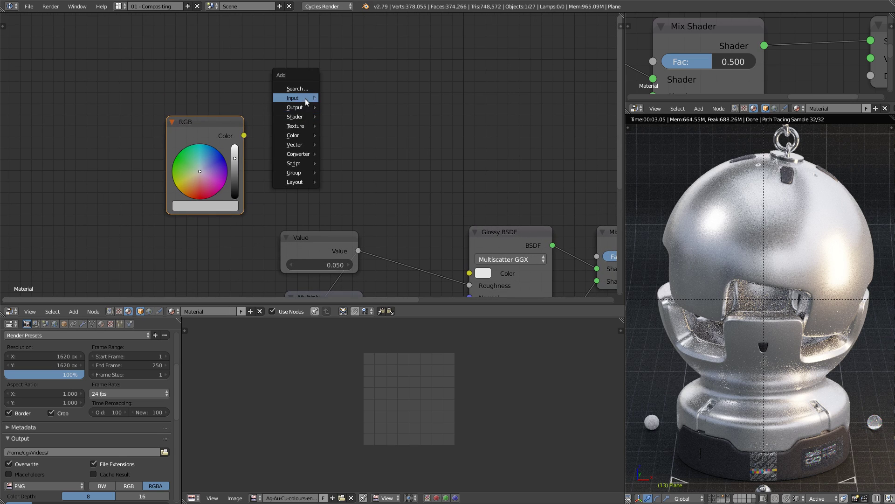
{"action": "mouse_move", "coordinate": [306, 107]}
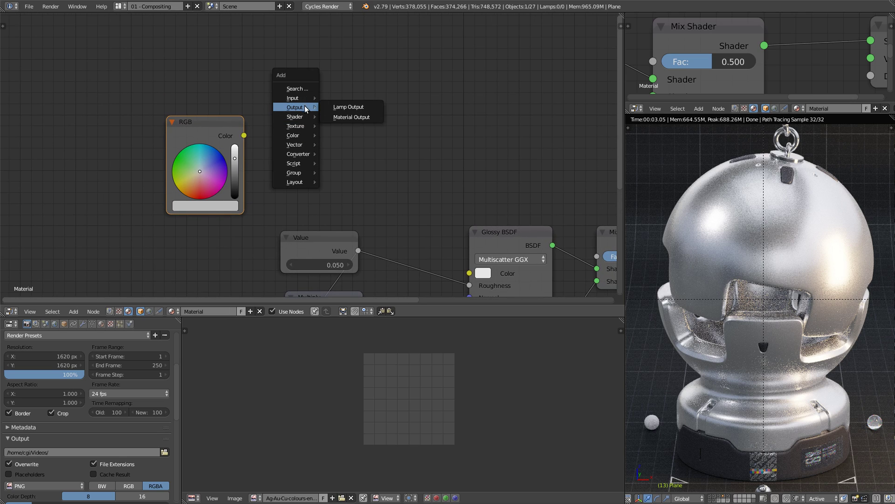
{"action": "mouse_move", "coordinate": [302, 135]}
{"action": "left_click", "coordinate": [353, 168]}
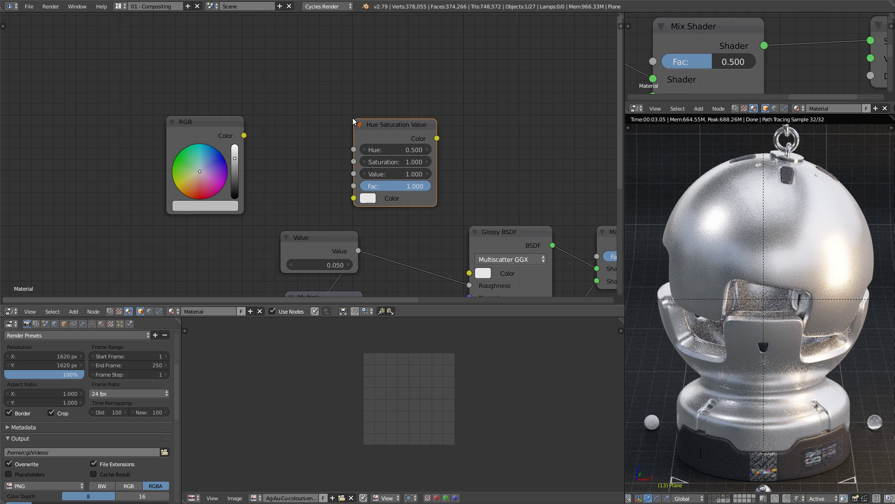
{"action": "left_click", "coordinate": [353, 119]}
Step: Connect the RGB node to the upper Glossy BSDF's Color input and preview that shader through the Material Output
{"action": "middle_click_drag", "start_coordinate": [287, 120], "coordinate": [250, 57]}
{"action": "left_click_drag", "start_coordinate": [407, 181], "coordinate": [433, 211]}
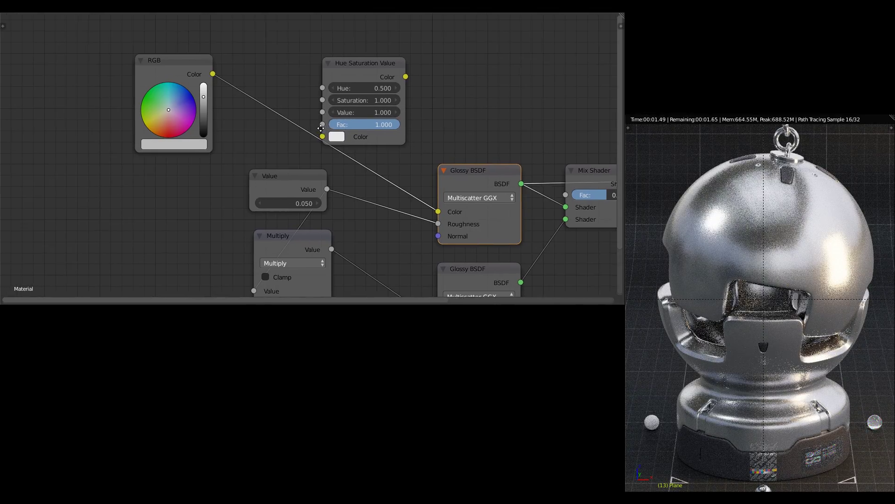
{"action": "middle_click_drag", "start_coordinate": [670, 100], "coordinate": [665, 82]}
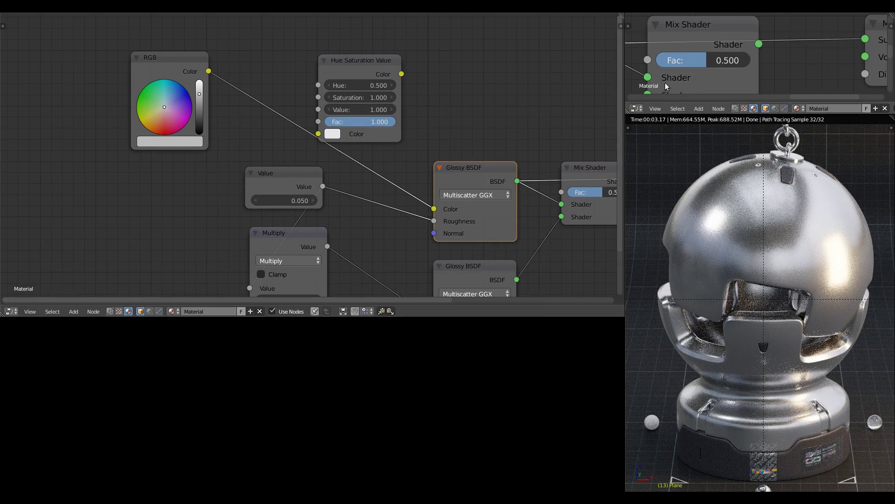
{"action": "middle_click_drag", "start_coordinate": [376, 169], "coordinate": [335, 175]}
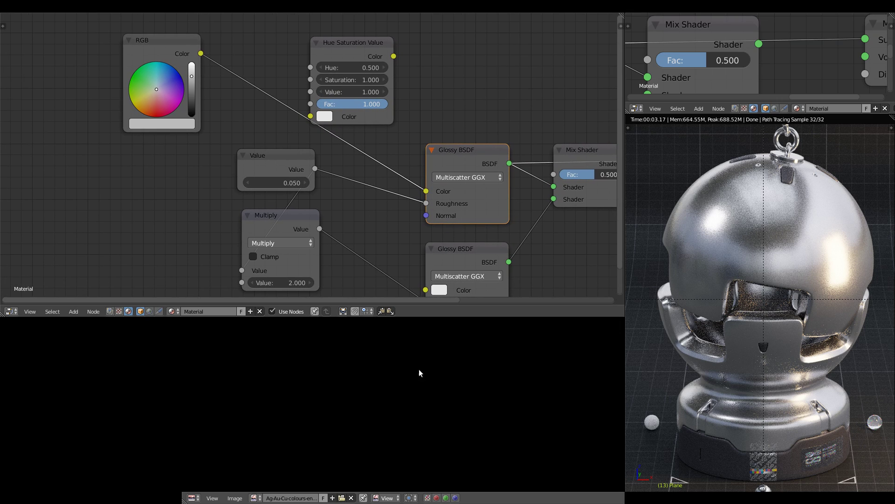
{"action": "middle_click_drag", "start_coordinate": [420, 370], "coordinate": [425, 370]}
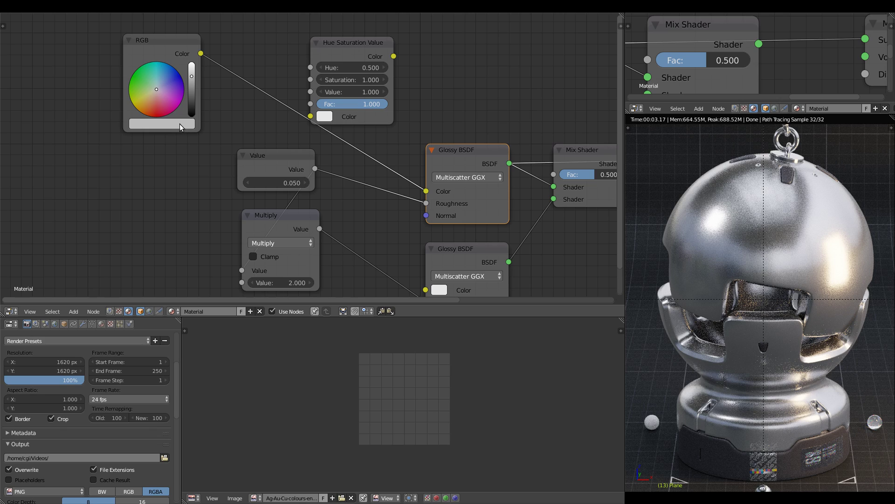
Step: Dismiss the MEGAsync error report and set the RGB node's colour to a saturated golden orange
{"action": "key", "text": "alt+Tab"}
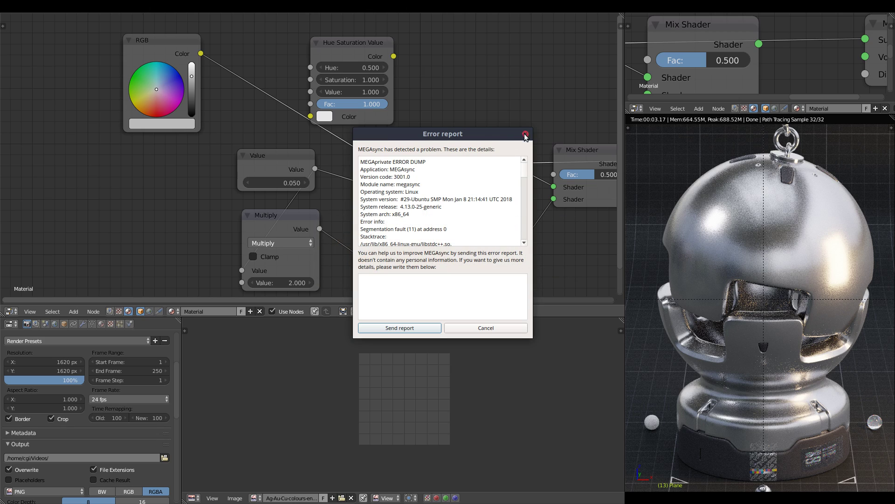
{"action": "left_click", "coordinate": [525, 136]}
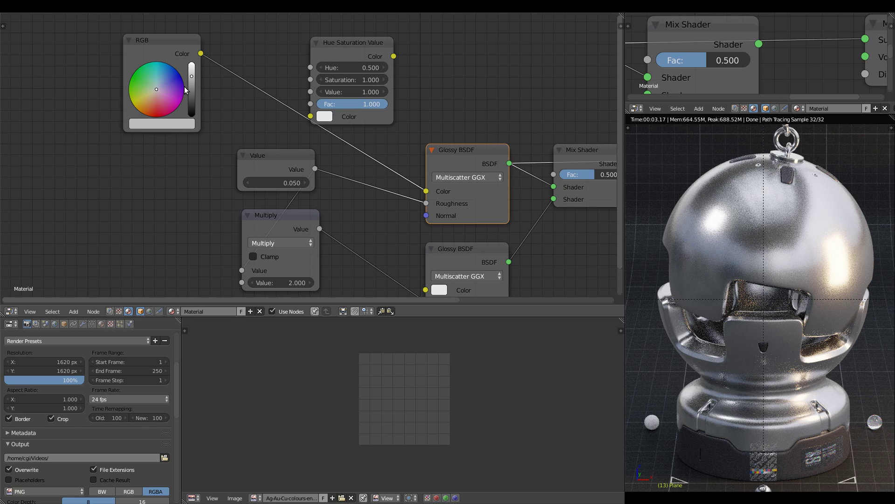
{"action": "left_click_drag", "start_coordinate": [153, 106], "coordinate": [143, 109]}
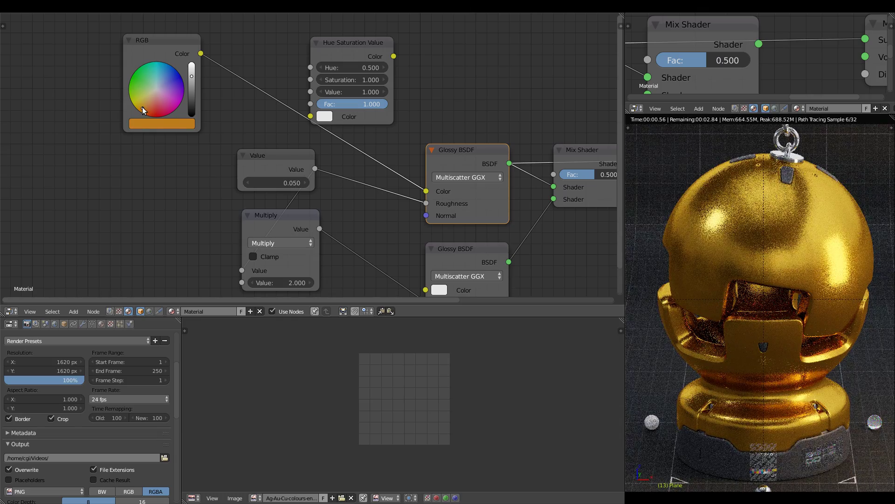
Step: Feed the RGB colour into the Hue Saturation Value node's Color input and preview that node's output on the model
{"action": "scroll", "coordinate": [216, 120], "scroll_direction": "down", "scroll_amount": 3}
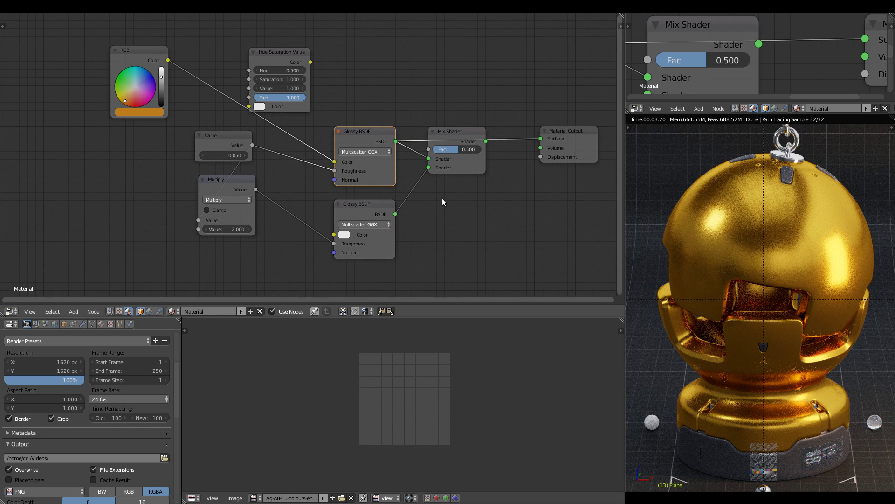
{"action": "middle_click_drag", "start_coordinate": [458, 206], "coordinate": [468, 205]}
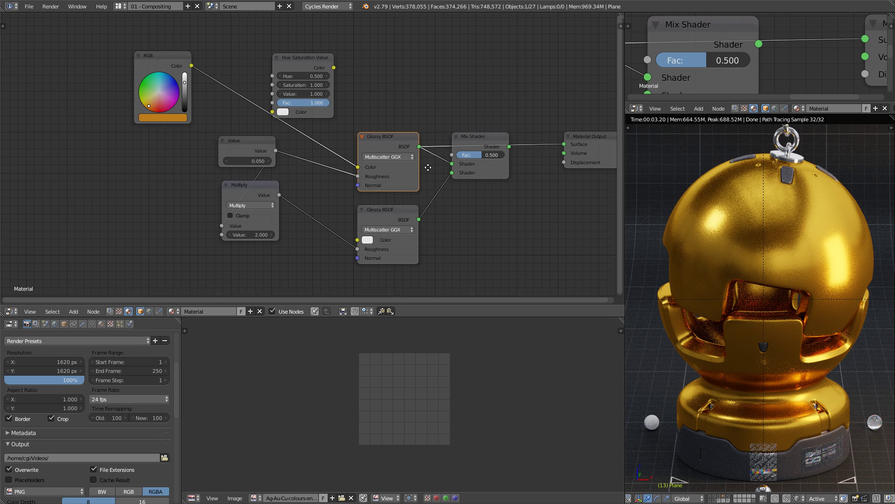
{"action": "mouse_move", "coordinate": [428, 166]}
{"action": "middle_mouse_down"}
{"action": "mouse_move", "coordinate": [409, 178]}
{"action": "mouse_move", "coordinate": [424, 164]}
{"action": "middle_mouse_up"}
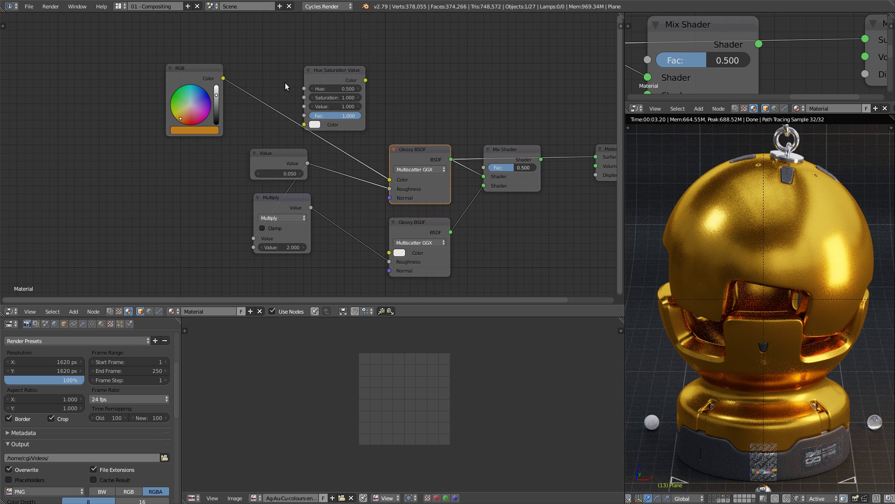
{"action": "left_click_drag", "start_coordinate": [329, 71], "coordinate": [346, 58]}
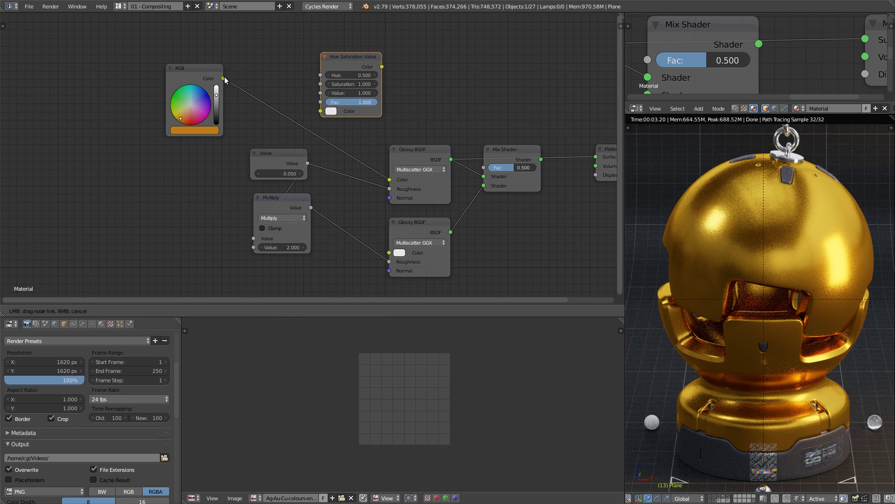
{"action": "left_click_drag", "start_coordinate": [224, 78], "coordinate": [321, 111]}
{"action": "left_click", "coordinate": [342, 61], "text": "ctrl+shift"}
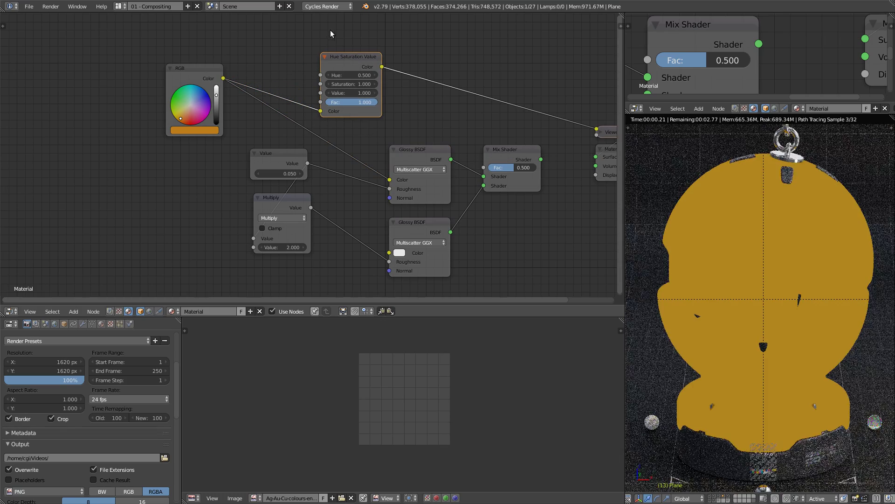
Step: Set the Saturation of the Hue Saturation Value node to 0.8
{"action": "scroll", "coordinate": [353, 89], "scroll_direction": "up", "scroll_amount": 2}
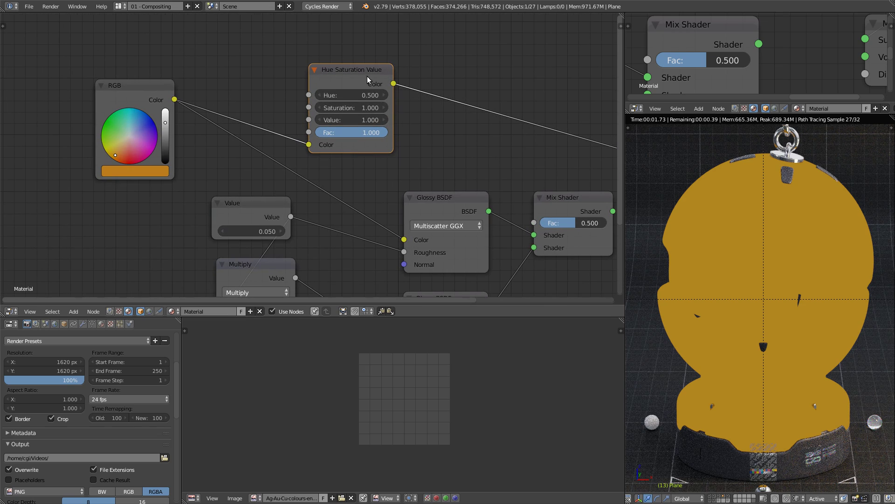
{"action": "left_click", "coordinate": [354, 107]}
{"action": "type", "text": "."}
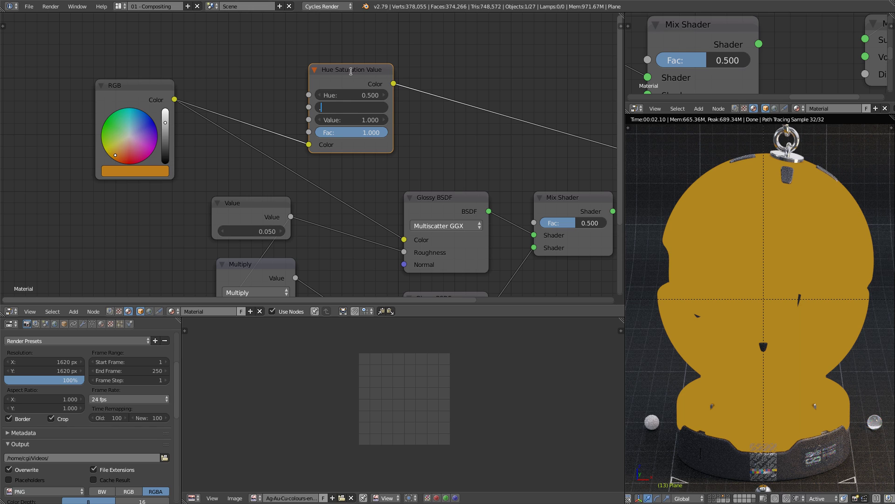
{"action": "type", "text": "8"}
{"action": "key", "text": "Return"}
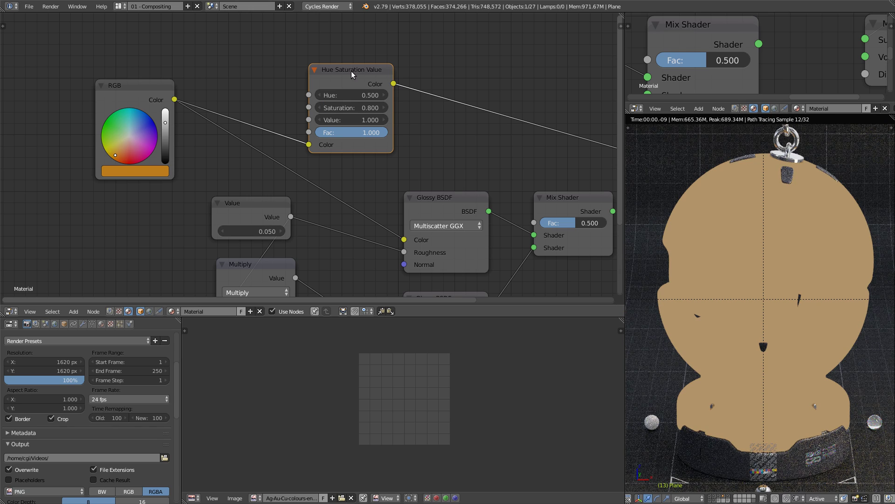
Step: Set the Value to 0.7 and the Hue to 0.53 on the Hue Saturation Value node
{"action": "left_click", "coordinate": [360, 120]}
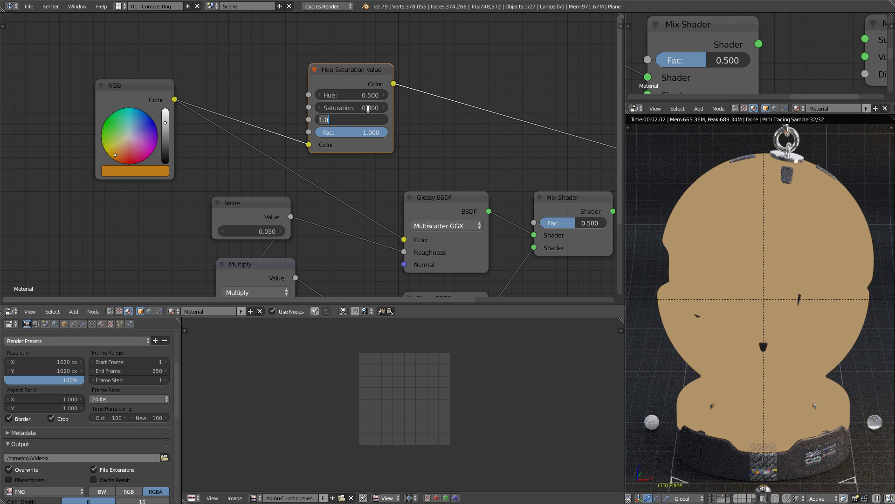
{"action": "type", "text": ".7"}
{"action": "key", "text": "Return"}
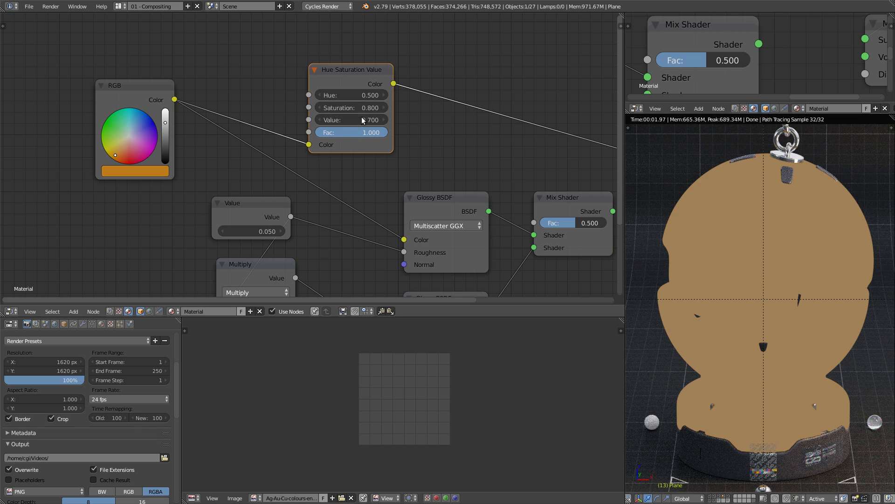
{"action": "left_click", "coordinate": [362, 95]}
{"action": "type", "text": "3"}
{"action": "key", "text": "Return"}
Step: Place the Hue Saturation Value node between Multiply and the lower Glossy BSDF, and connect its output to that shader's Color input
{"action": "scroll", "coordinate": [413, 119], "scroll_direction": "down", "scroll_amount": 2}
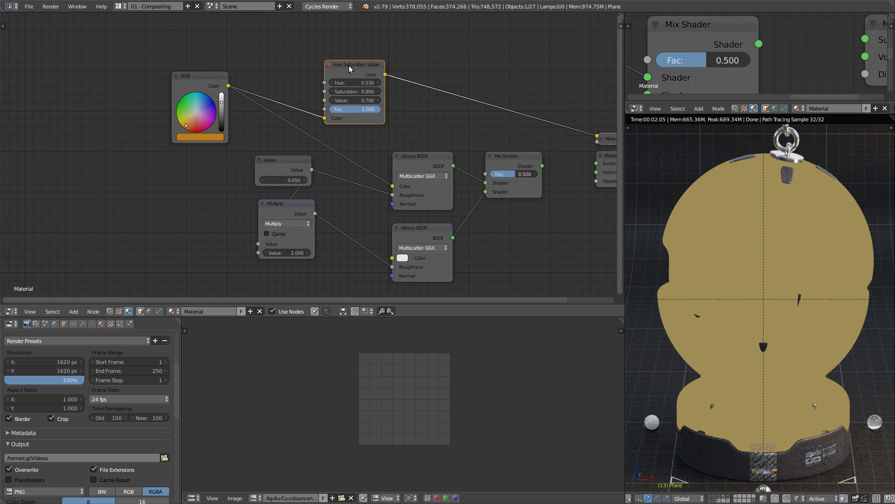
{"action": "left_click_drag", "start_coordinate": [349, 66], "coordinate": [366, 236]}
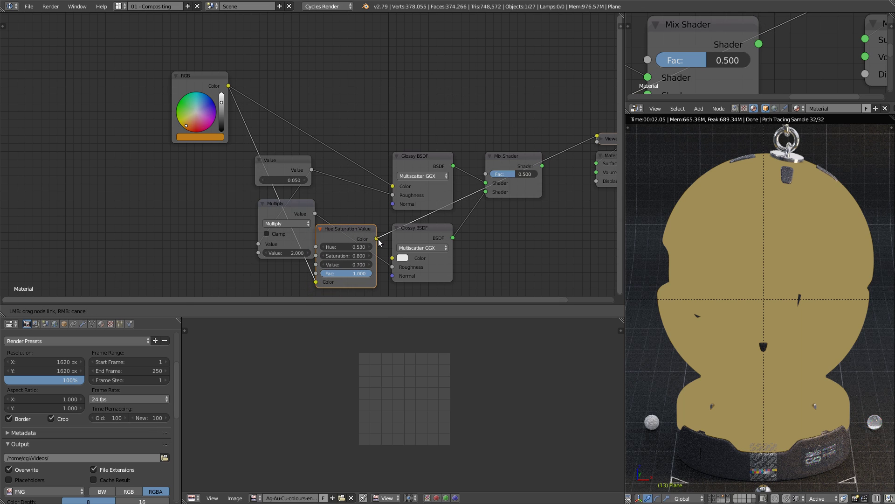
{"action": "left_click_drag", "start_coordinate": [304, 208], "coordinate": [290, 233]}
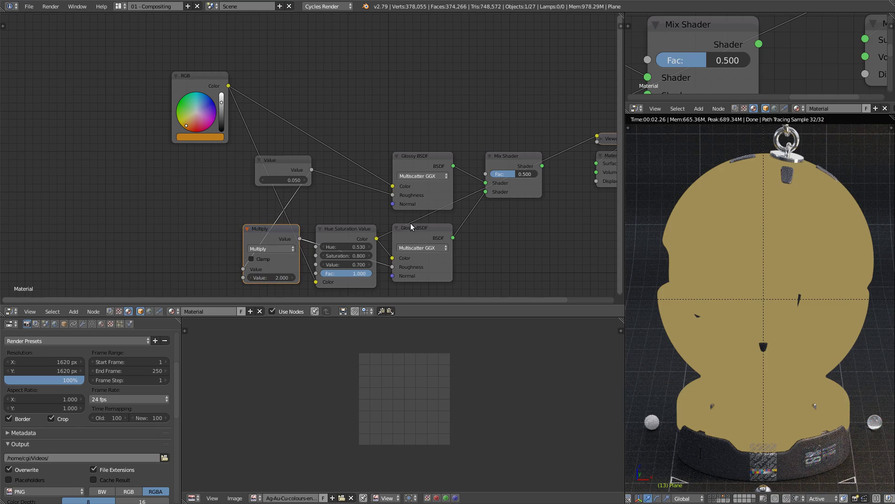
Step: Compare the lower Glossy BSDF, the upper Glossy BSDF and the Mix Shader through the Material Output, ending on the upper Glossy BSDF
{"action": "left_click", "coordinate": [420, 235], "text": "ctrl+shift"}
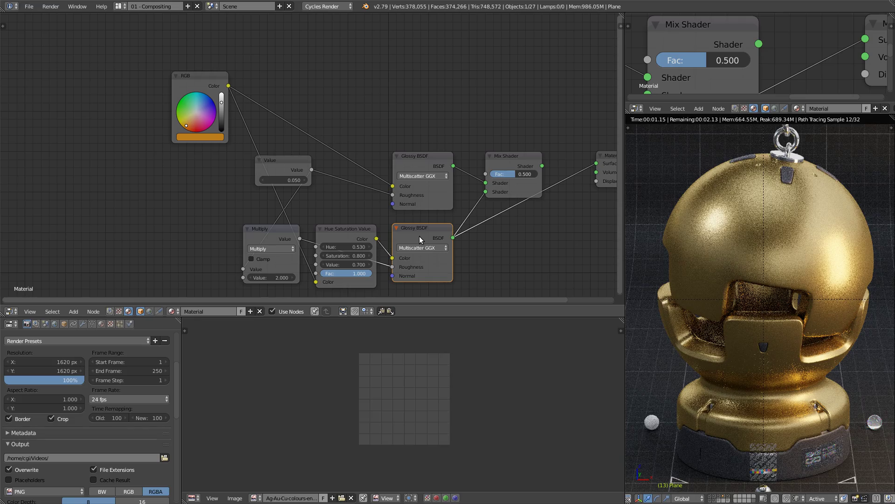
{"action": "left_click", "coordinate": [422, 163], "text": "ctrl+shift"}
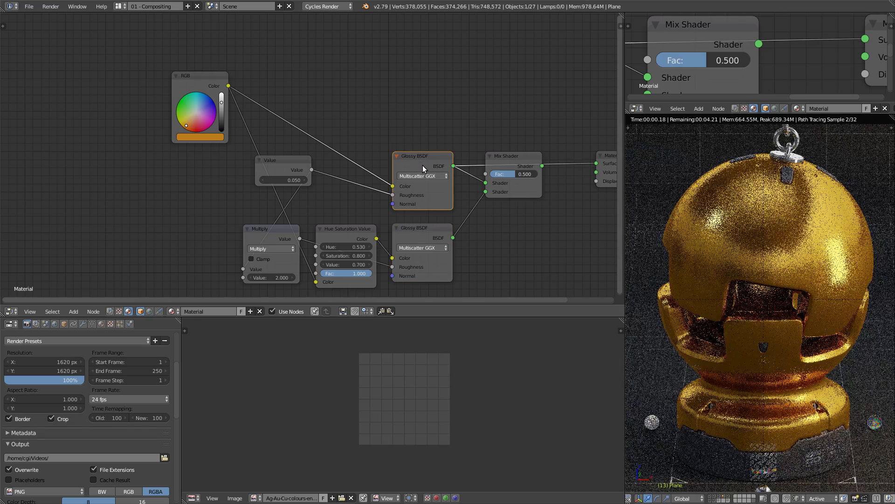
{"action": "left_click", "coordinate": [513, 163], "text": "ctrl+shift"}
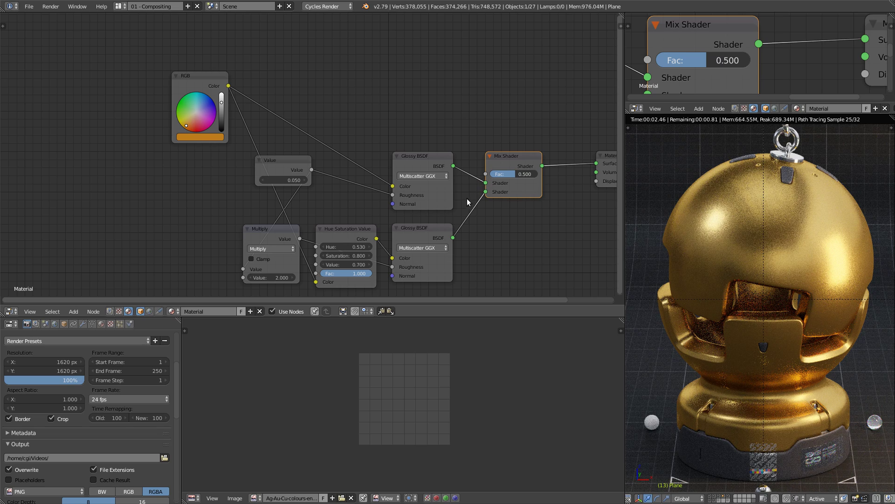
{"action": "middle_click_drag", "start_coordinate": [467, 198], "coordinate": [477, 177]}
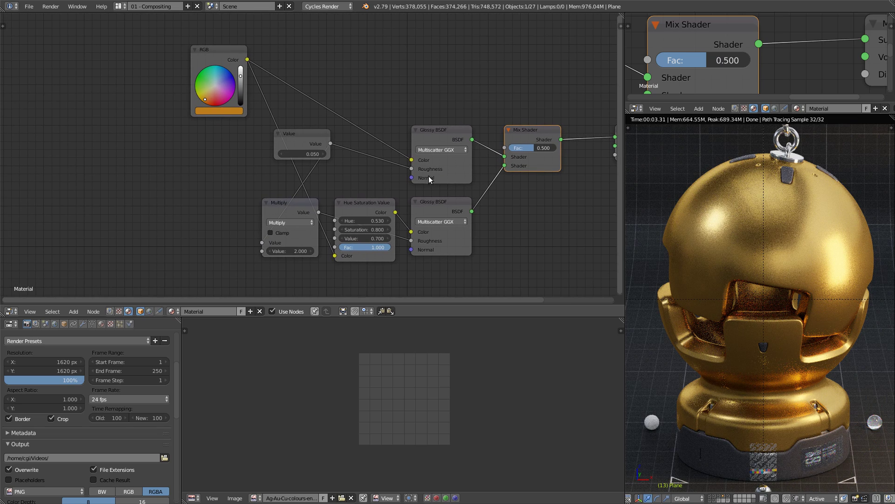
{"action": "middle_click_drag", "start_coordinate": [362, 175], "coordinate": [329, 166]}
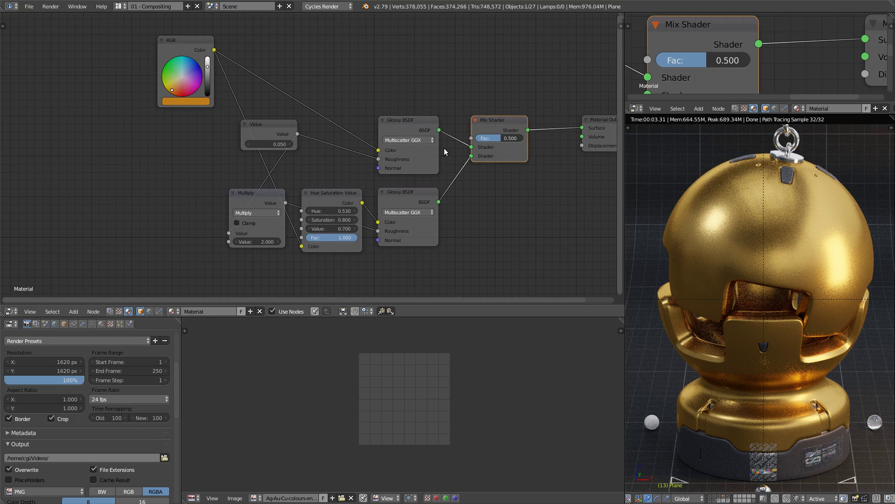
{"action": "left_click", "coordinate": [416, 124], "text": "ctrl+shift"}
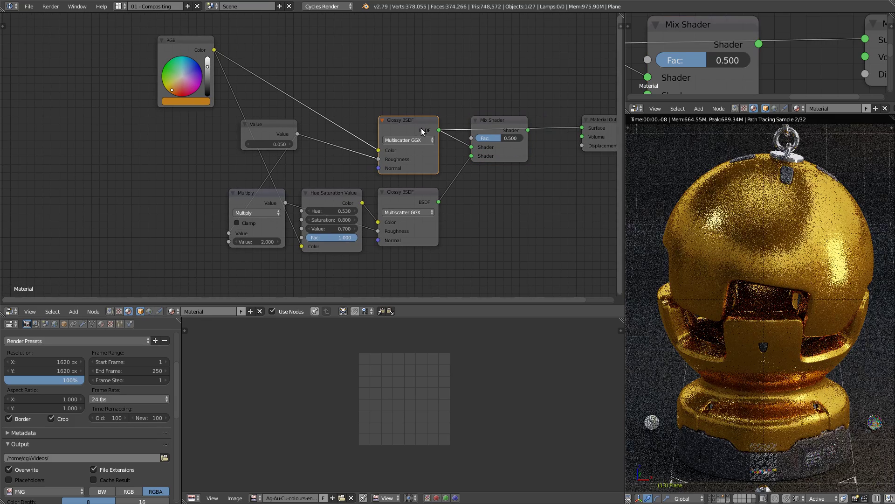
Step: Preview the lower Glossy BSDF, the upper Glossy BSDF, the Mix Shader and the RGB node in turn through the Material Output
{"action": "left_click", "coordinate": [421, 197], "text": "ctrl+shift"}
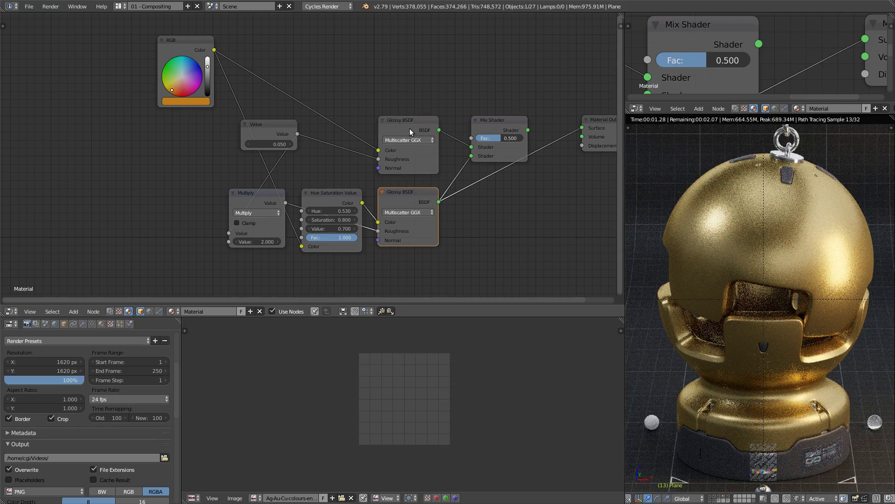
{"action": "left_click", "coordinate": [410, 127], "text": "ctrl+shift"}
{"action": "left_click", "coordinate": [483, 122], "text": "ctrl+shift"}
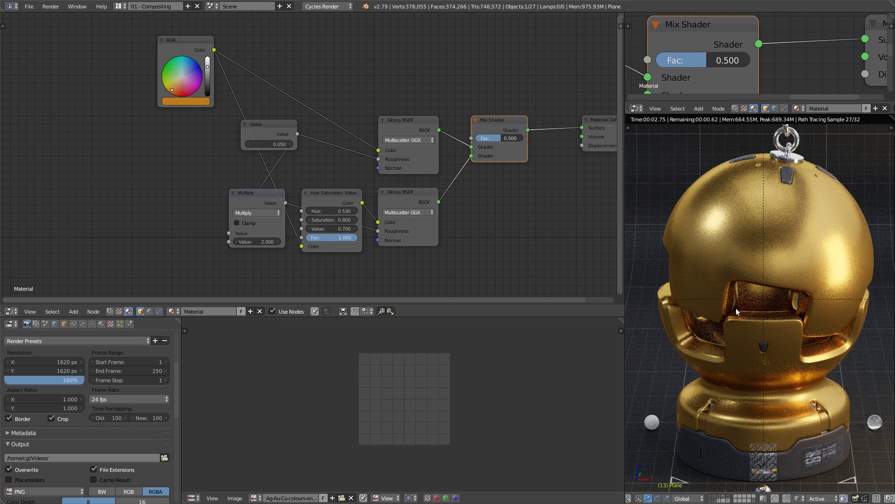
{"action": "middle_click_drag", "start_coordinate": [174, 42], "coordinate": [230, 85]}
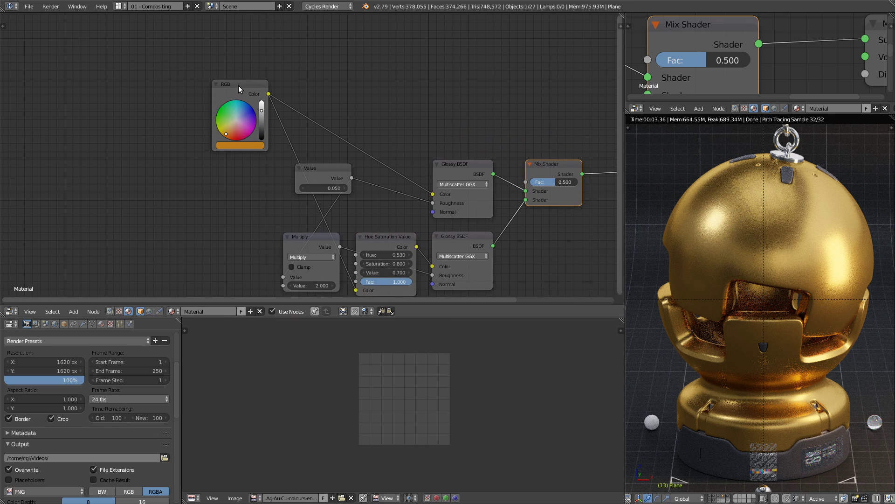
{"action": "left_click", "coordinate": [238, 85], "text": "ctrl+shift"}
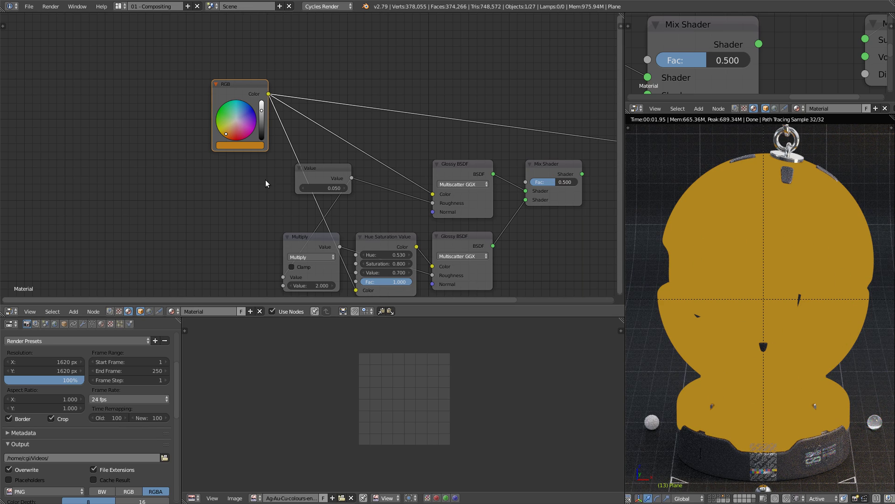
Step: Try the pasted Col node group as the material preview with an orange Color and Facing at 0.464, and delete it
{"action": "middle_click_drag", "start_coordinate": [104, 212], "coordinate": [154, 136]}
{"action": "key", "text": "ctrl+v"}
{"action": "left_click", "coordinate": [160, 134]}
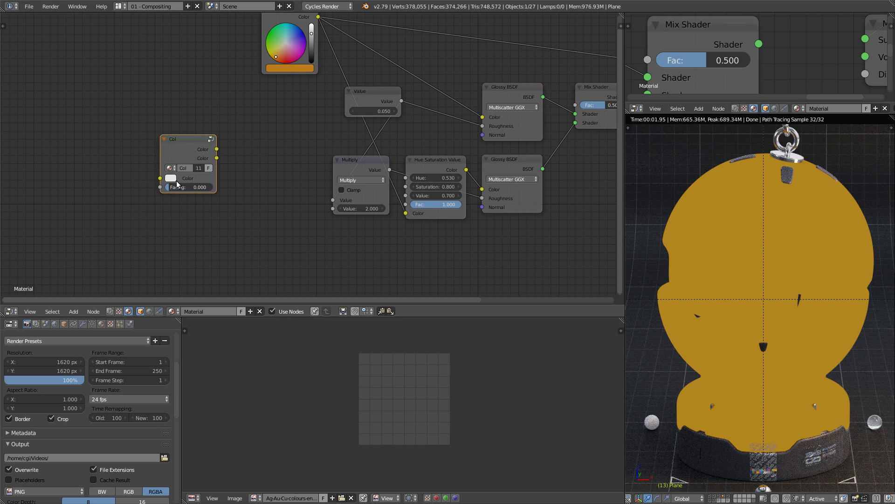
{"action": "left_click", "coordinate": [181, 158], "text": "ctrl+shift"}
{"action": "left_click_drag", "start_coordinate": [185, 187], "coordinate": [193, 189]}
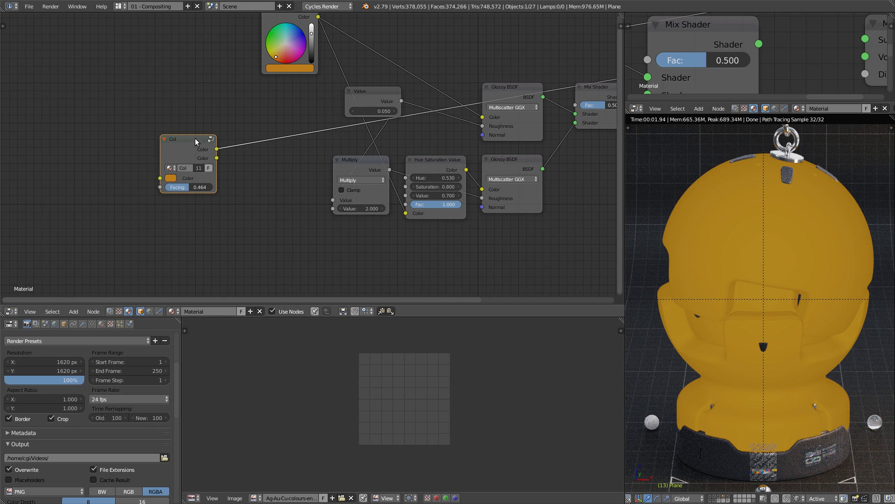
{"action": "key", "text": "x"}
Step: Add a Layer Weight node and move the RGB node away from the shaders, placing Layer Weight beside it
{"action": "middle_click_drag", "start_coordinate": [239, 100], "coordinate": [206, 147]}
{"action": "key", "text": "shift+a"}
{"action": "mouse_move", "coordinate": [286, 75]}
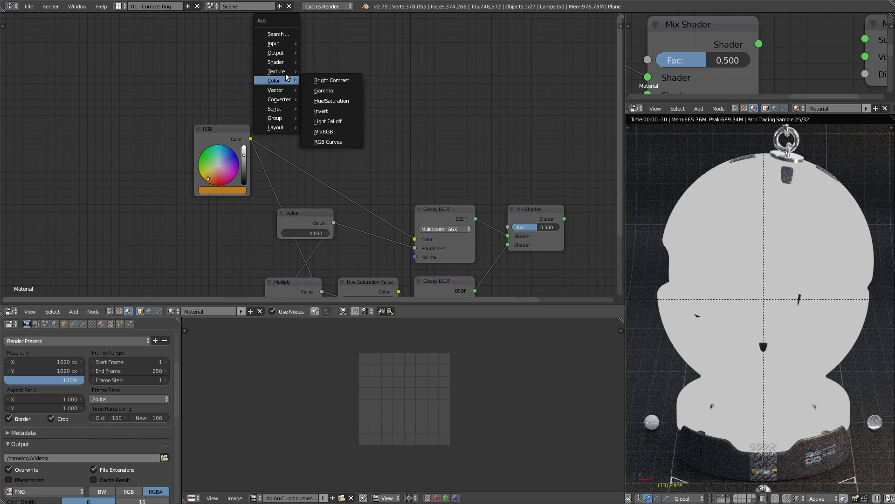
{"action": "mouse_move", "coordinate": [286, 41]}
{"action": "left_click", "coordinate": [330, 103]}
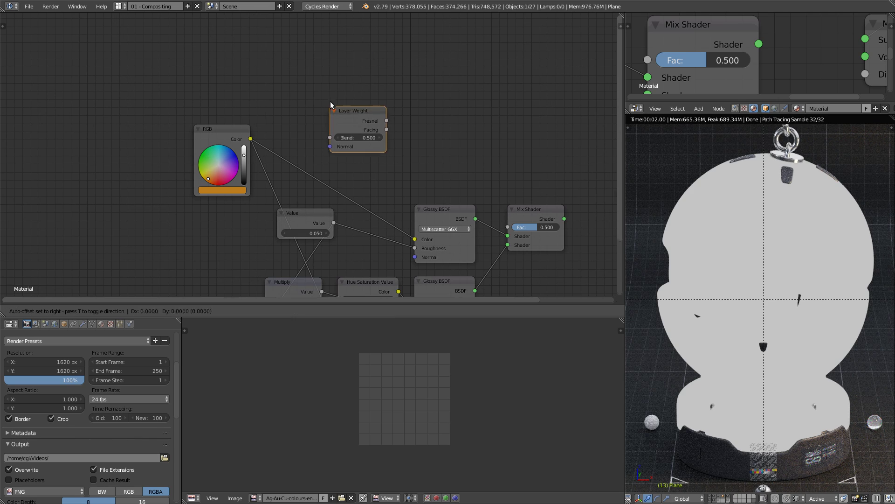
{"action": "left_click", "coordinate": [282, 52]}
{"action": "left_click_drag", "start_coordinate": [220, 129], "coordinate": [106, 69]}
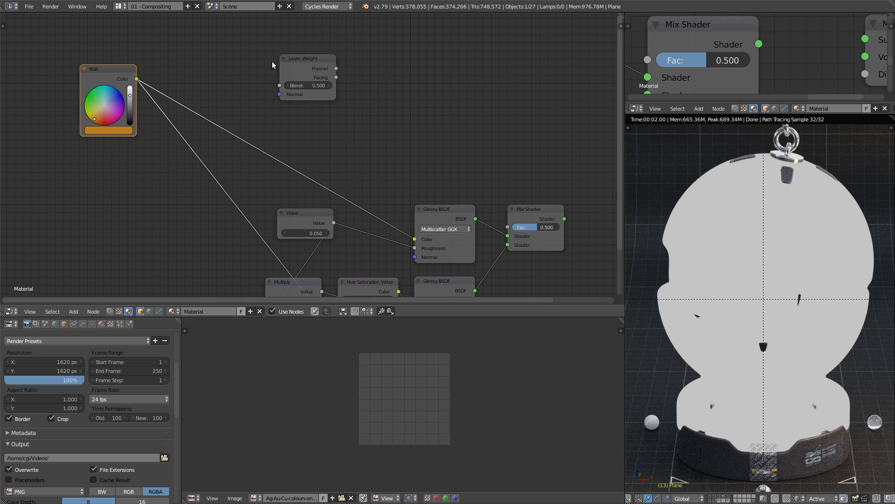
{"action": "left_click_drag", "start_coordinate": [291, 58], "coordinate": [210, 47]}
Step: Add a MixRGB node, link the RGB color to Color1 and Layer Weight's Facing to Fac, and preview it
{"action": "key", "text": "shift+a"}
{"action": "mouse_move", "coordinate": [315, 152]}
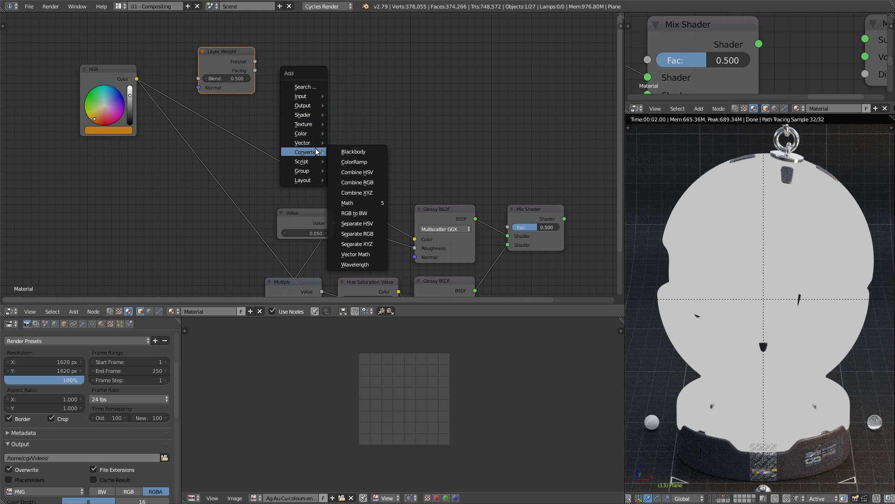
{"action": "mouse_move", "coordinate": [313, 134]}
{"action": "left_click", "coordinate": [353, 183]}
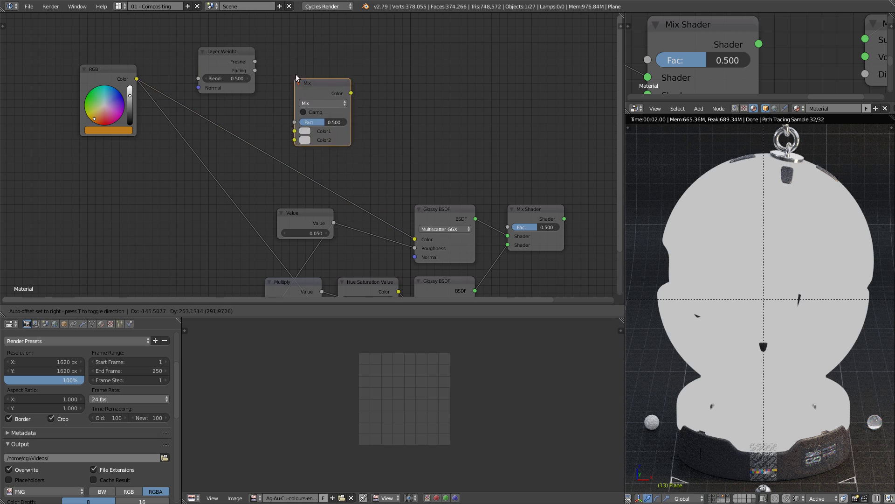
{"action": "left_click", "coordinate": [298, 60]}
{"action": "left_click_drag", "start_coordinate": [137, 79], "coordinate": [299, 112]}
{"action": "left_click_drag", "start_coordinate": [255, 70], "coordinate": [298, 103]}
{"action": "left_click", "coordinate": [323, 122], "text": "ctrl+shift"}
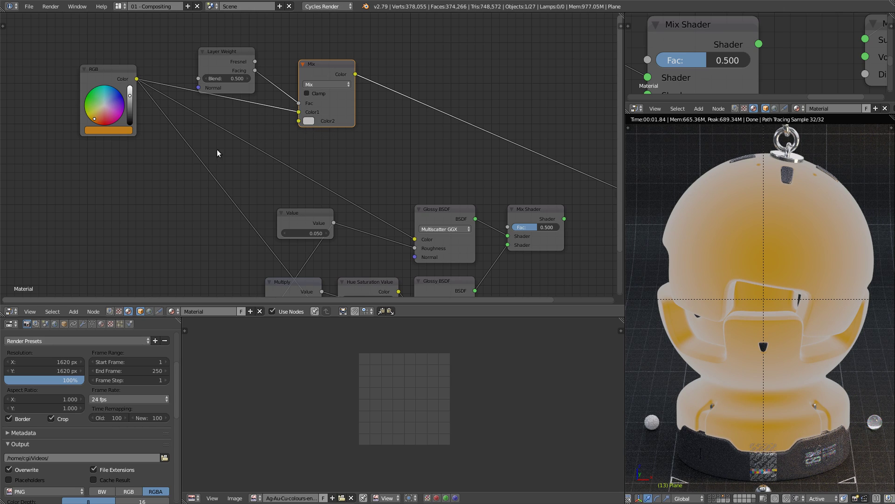
Step: Add a Hue Saturation Value node below the RGB node, feed it the RGB color and preview its output
{"action": "key", "text": "shift+a"}
{"action": "mouse_move", "coordinate": [166, 169]}
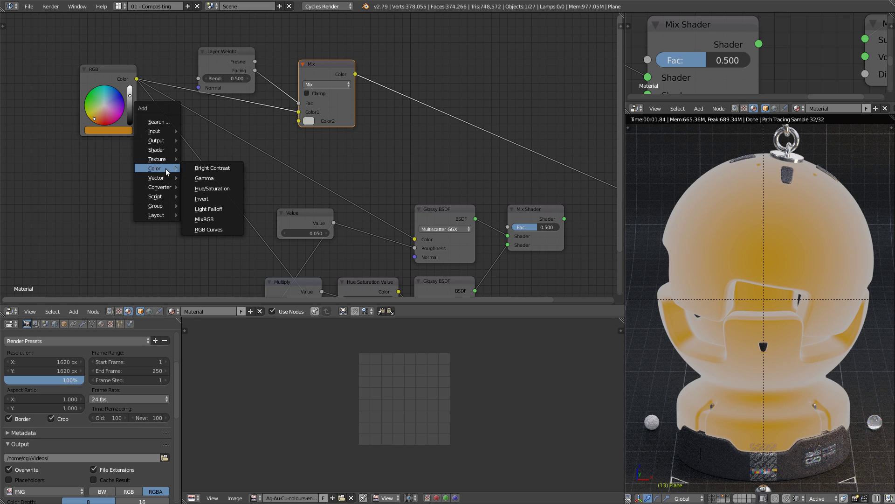
{"action": "left_click", "coordinate": [205, 188]}
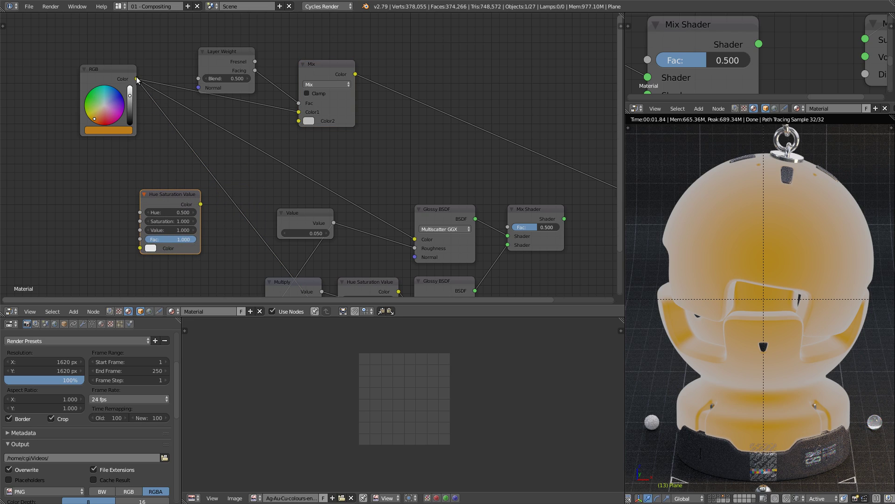
{"action": "left_click_drag", "start_coordinate": [136, 80], "coordinate": [140, 248]}
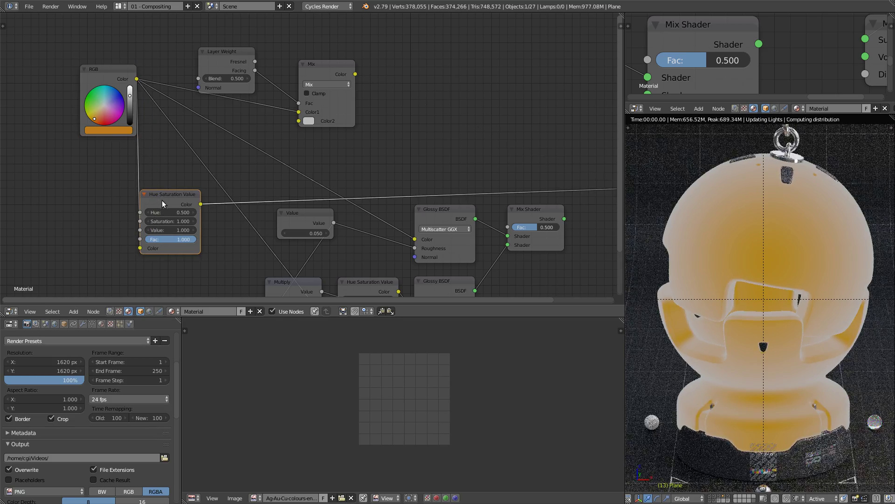
Step: Try a Saturation of 1.5 on the new Hue Saturation Value node and reset it to 1.0
{"action": "middle_click_drag", "start_coordinate": [181, 175], "coordinate": [217, 135]}
{"action": "scroll", "coordinate": [214, 139], "scroll_direction": "up", "scroll_amount": 3}
{"action": "scroll", "coordinate": [213, 140], "scroll_direction": "down", "scroll_amount": 1}
{"action": "scroll", "coordinate": [200, 153], "scroll_direction": "up", "scroll_amount": 3}
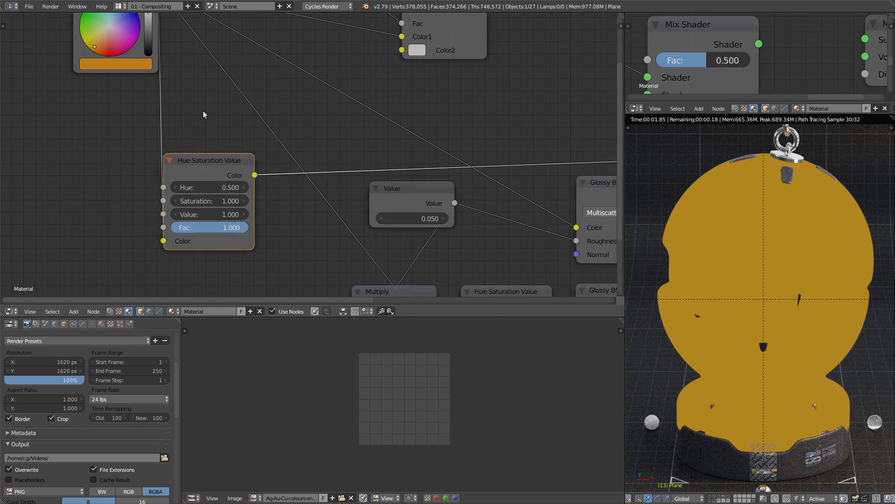
{"action": "left_click", "coordinate": [217, 195]}
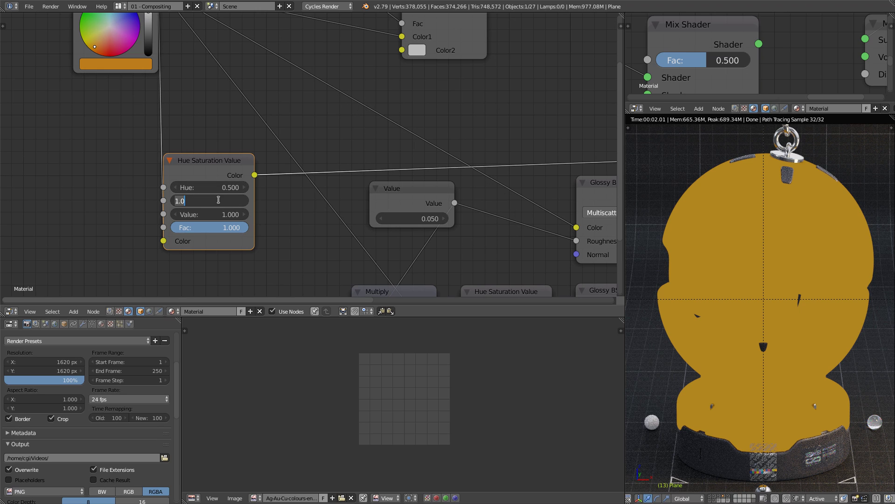
{"action": "type", "text": "1.0"}
{"action": "key", "text": "BackSpace"}
{"action": "type", "text": "5"}
{"action": "key", "text": "Return"}
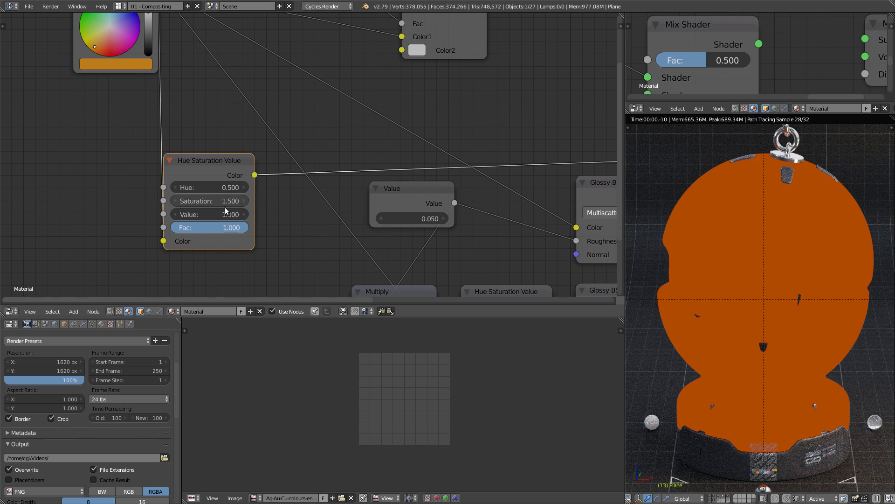
{"action": "left_click", "coordinate": [222, 208]}
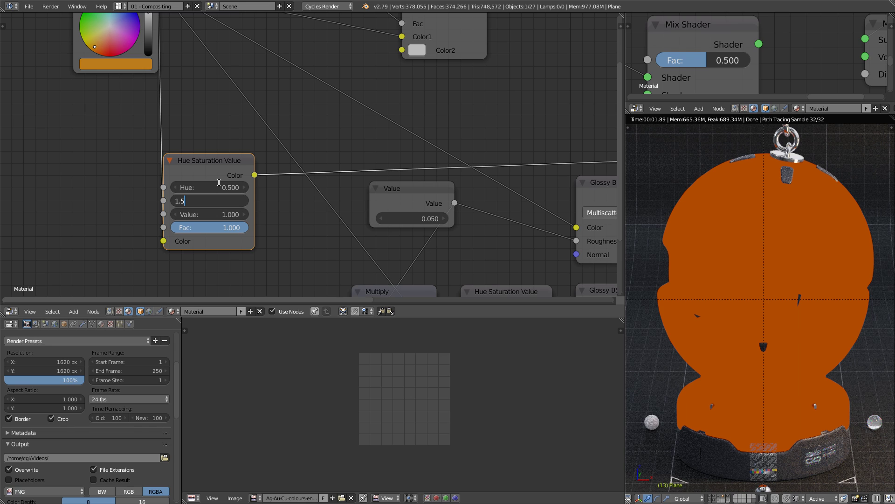
{"action": "key", "text": "BackSpace"}
{"action": "key", "text": "BackSpace"}
{"action": "key", "text": "Return"}
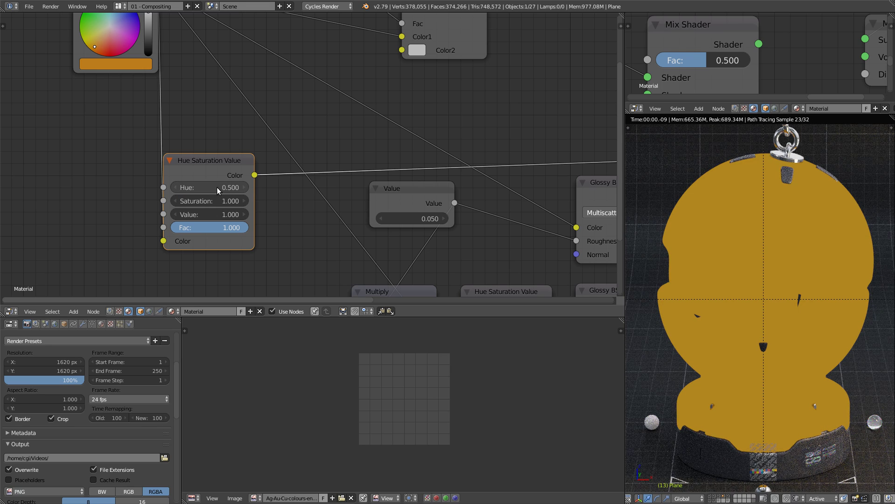
Step: Set Hue to 0.48 and Value to 0.8 on the new Hue Saturation Value node, and link its output to the Mix node's Color2
{"action": "left_click", "coordinate": [217, 186]}
{"action": "key", "text": "BackSpace"}
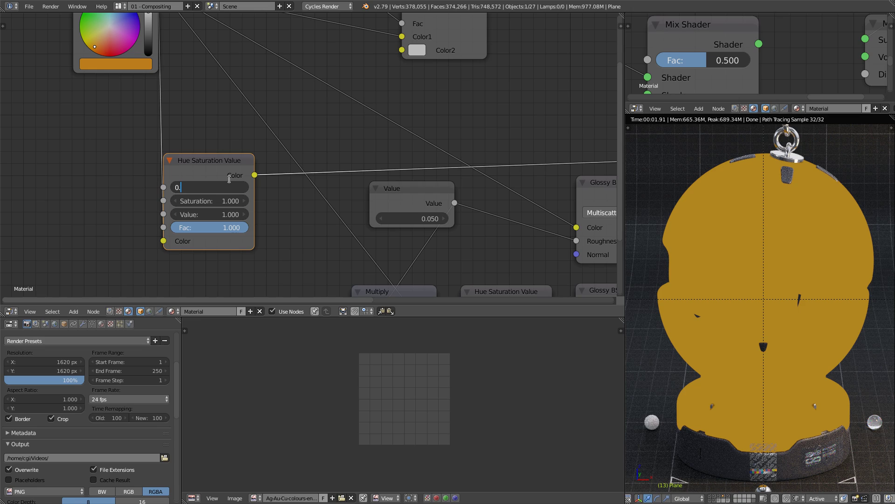
{"action": "type", "text": "48"}
{"action": "key", "text": "Return"}
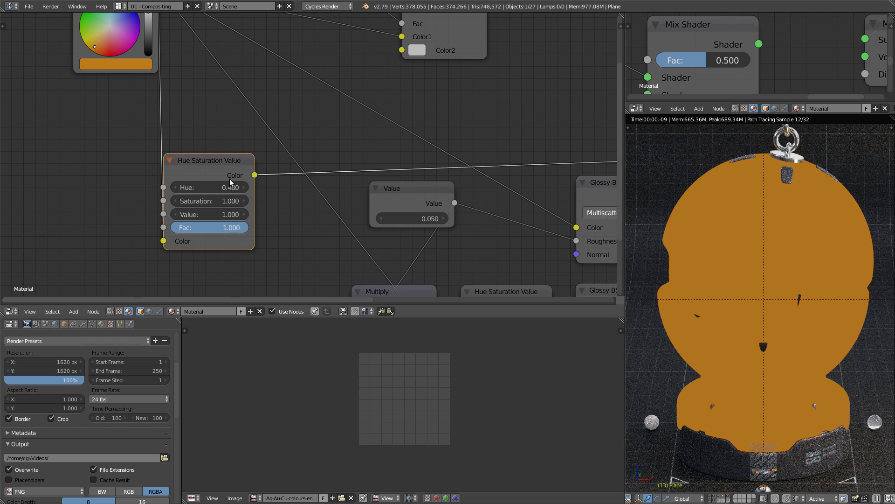
{"action": "left_click", "coordinate": [231, 214]}
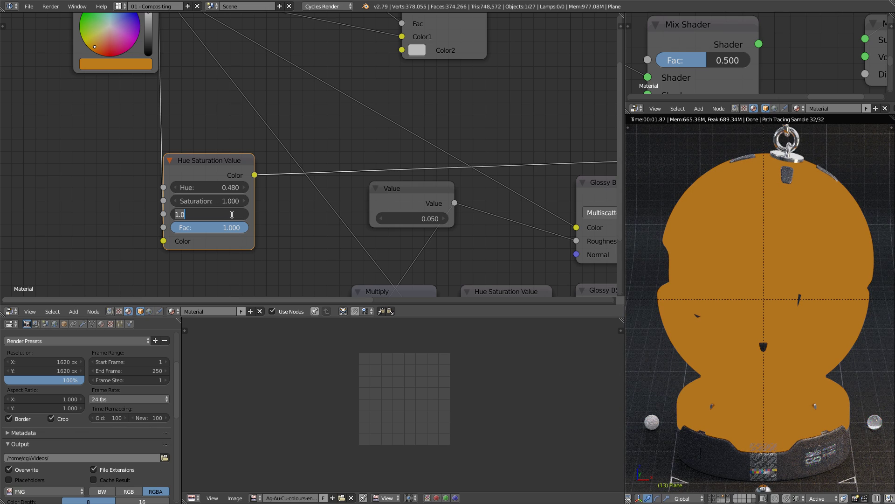
{"action": "type", "text": ".8"}
{"action": "key", "text": "Return"}
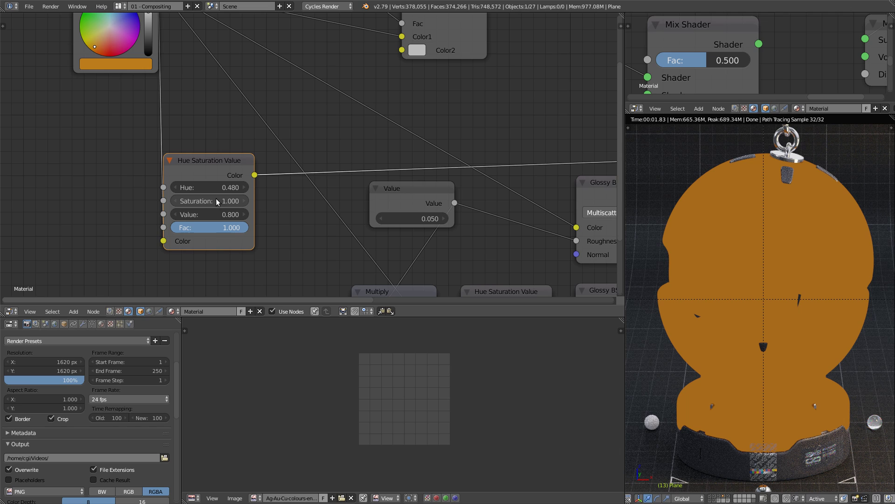
{"action": "scroll", "coordinate": [236, 224], "scroll_direction": "down", "scroll_amount": 1}
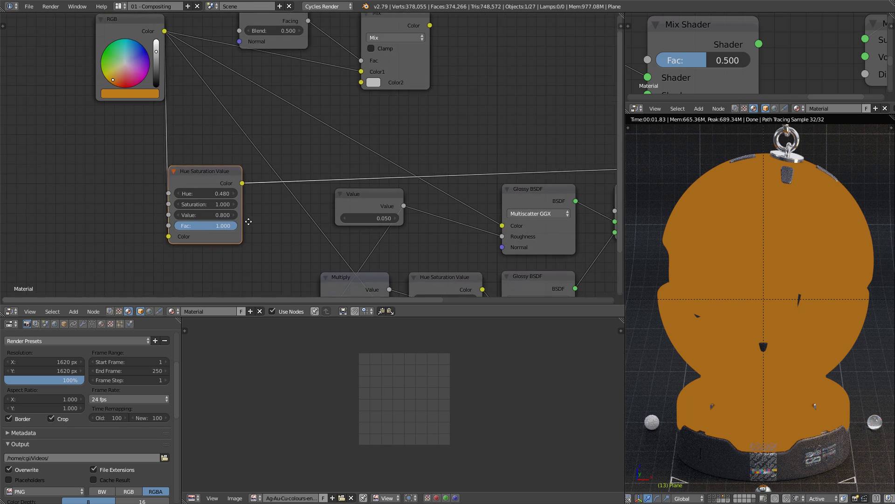
{"action": "left_click_drag", "start_coordinate": [228, 198], "coordinate": [345, 100]}
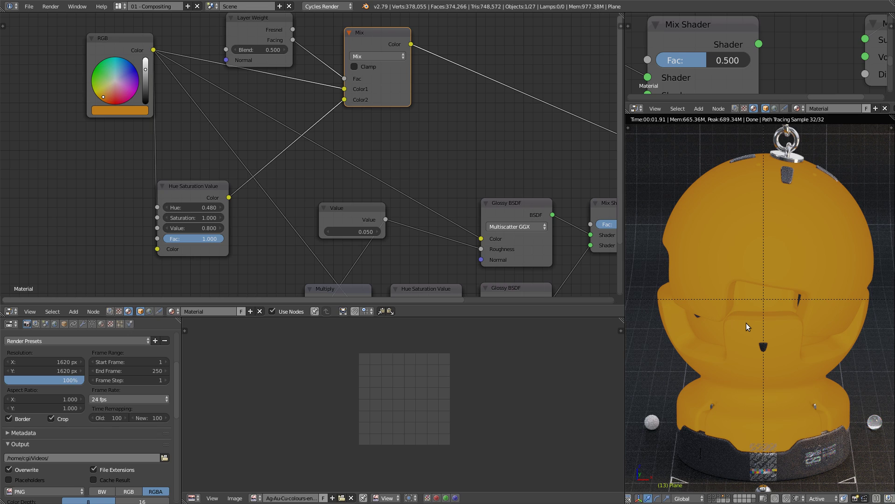
Step: Duplicate the Mix node, feed the first Mix into the copy's Color1 and the RGB color into Color2, with Fac at 0.527
{"action": "middle_click_drag", "start_coordinate": [405, 107], "coordinate": [376, 156]}
{"action": "key", "text": "shift+d"}
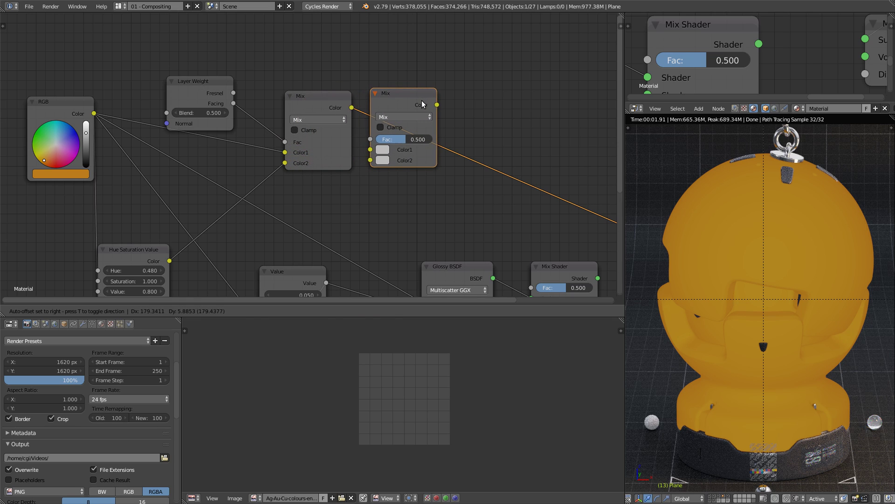
{"action": "left_click", "coordinate": [441, 104]}
{"action": "left_click_drag", "start_coordinate": [94, 113], "coordinate": [415, 147]}
Step: Preview the first Mix node with the Layer Weight Blend at 0.1, and preview Layer Weight's Facing output
{"action": "left_click", "coordinate": [332, 109], "text": "ctrl+shift"}
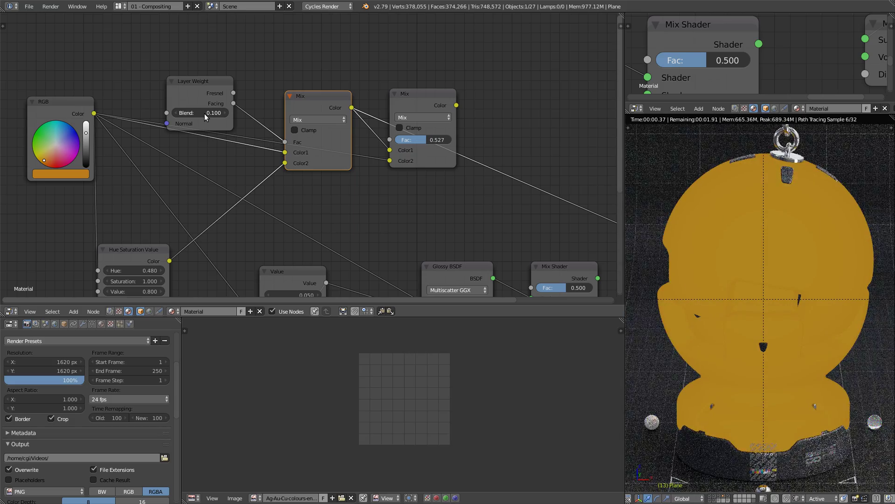
{"action": "scroll", "coordinate": [204, 114], "scroll_direction": "down", "scroll_amount": 1, "text": "ctrl"}
{"action": "left_click", "coordinate": [209, 91], "text": "ctrl+shift"}
{"action": "left_click", "coordinate": [209, 92], "text": "ctrl+shift"}
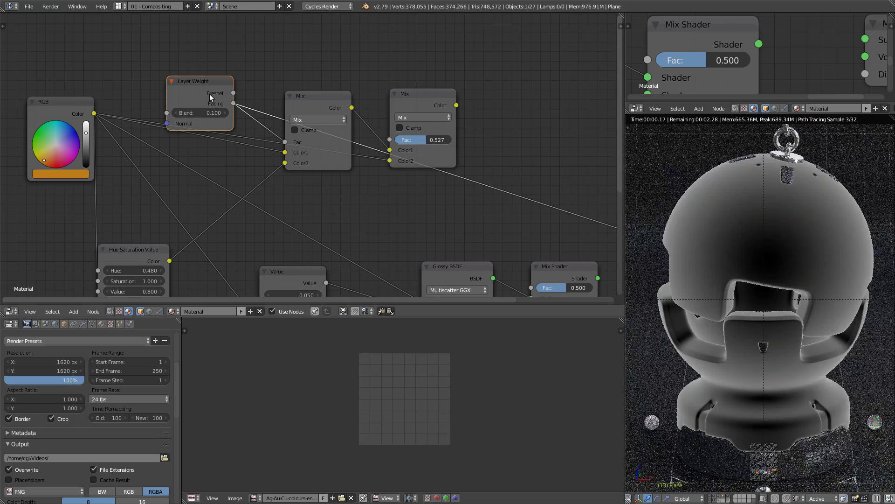
Step: Compare Blend values of 0 and 0.1 on the Layer Weight node and set Blend to 0.2
{"action": "scroll", "coordinate": [241, 116], "scroll_direction": "up", "scroll_amount": 3}
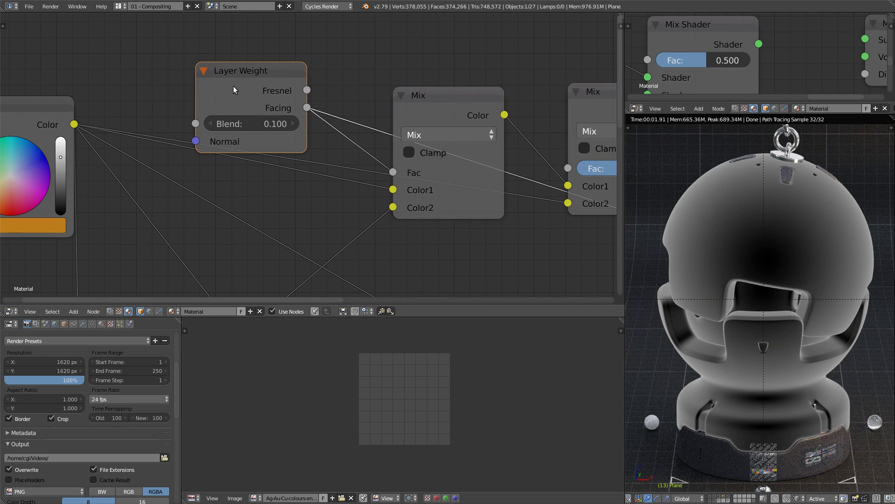
{"action": "scroll", "coordinate": [272, 122], "scroll_direction": "down", "scroll_amount": 1, "text": "ctrl"}
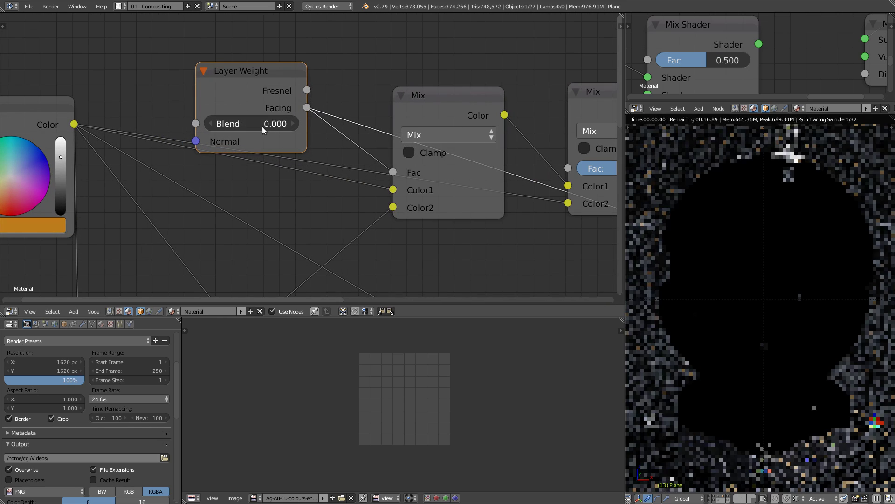
{"action": "scroll", "coordinate": [262, 127], "scroll_direction": "up", "scroll_amount": 1, "text": "ctrl"}
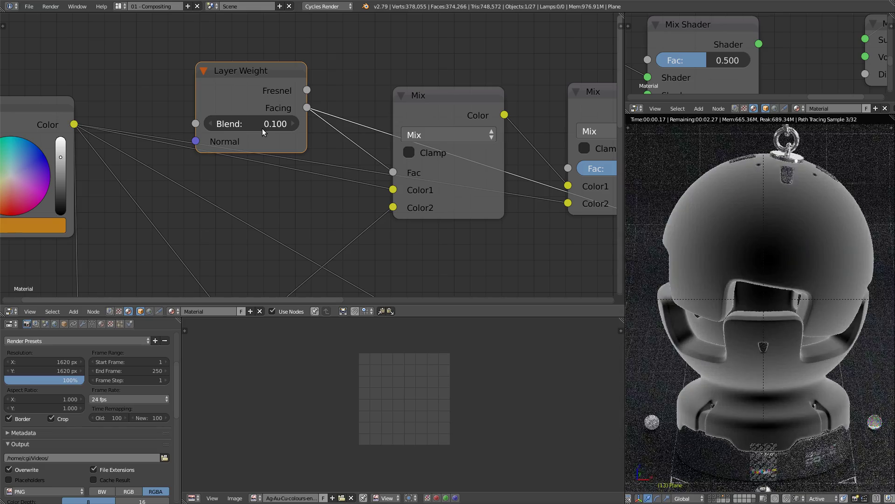
{"action": "scroll", "coordinate": [261, 128], "scroll_direction": "down", "scroll_amount": 1, "text": "ctrl"}
{"action": "scroll", "coordinate": [262, 128], "scroll_direction": "up", "scroll_amount": 1, "text": "ctrl"}
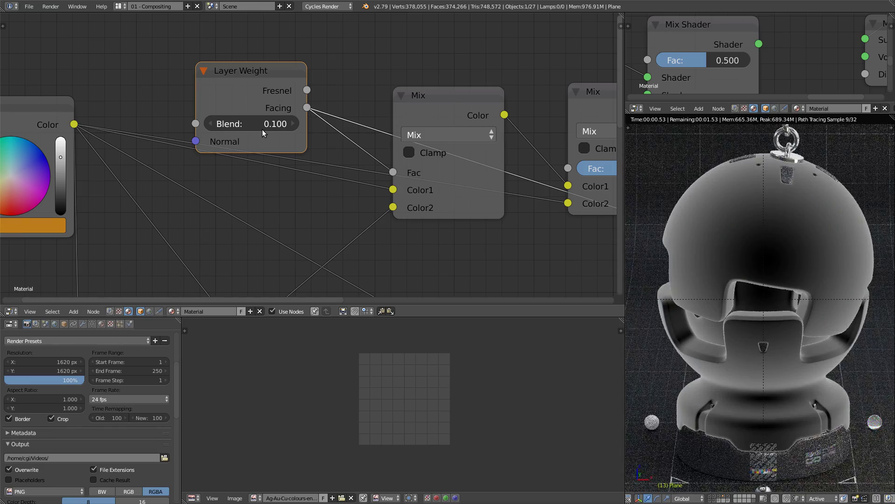
{"action": "scroll", "coordinate": [262, 130], "scroll_direction": "down", "scroll_amount": 1, "text": "ctrl"}
{"action": "scroll", "coordinate": [261, 130], "scroll_direction": "up", "scroll_amount": 1, "text": "ctrl"}
{"action": "scroll", "coordinate": [262, 129], "scroll_direction": "up", "scroll_amount": 1, "text": "ctrl"}
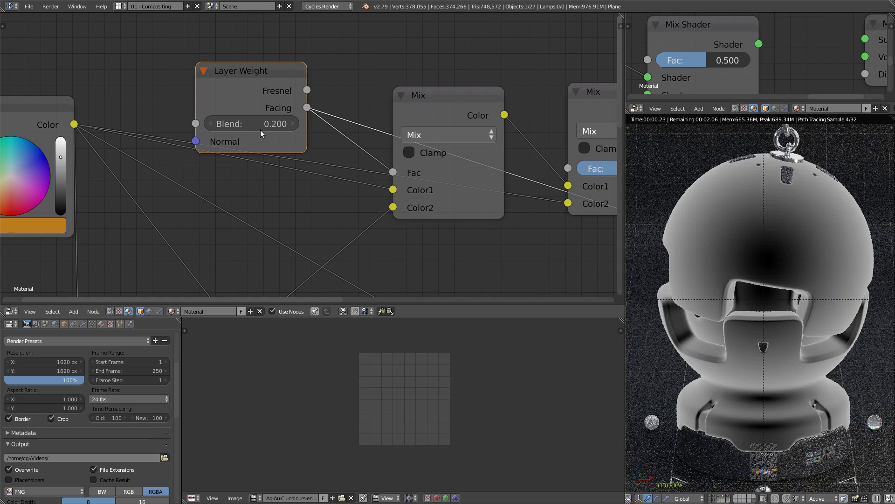
Step: Try Blend values of 0.5, 0.4 and 0.3 on the Layer Weight node while previewing its Facing output
{"action": "middle_click_drag", "start_coordinate": [576, 113], "coordinate": [518, 106]}
{"action": "left_click", "coordinate": [517, 107]}
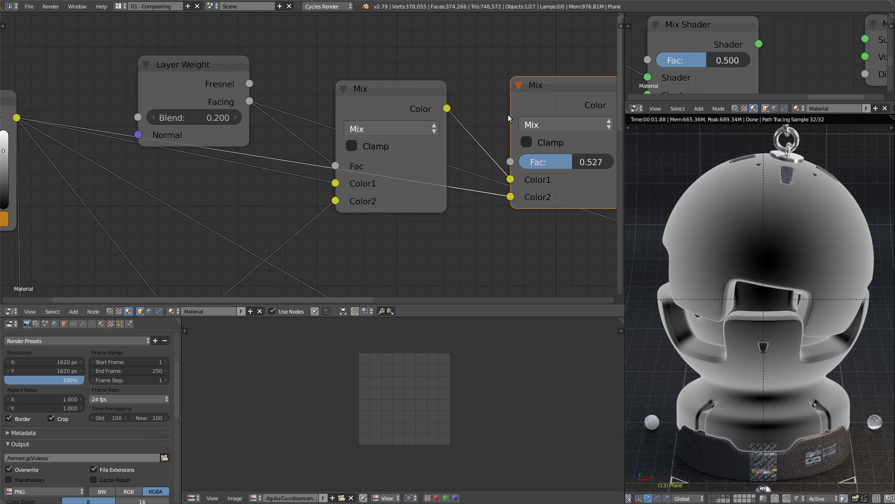
{"action": "scroll", "coordinate": [210, 124], "scroll_direction": "down", "scroll_amount": 1}
{"action": "left_click", "coordinate": [210, 120]}
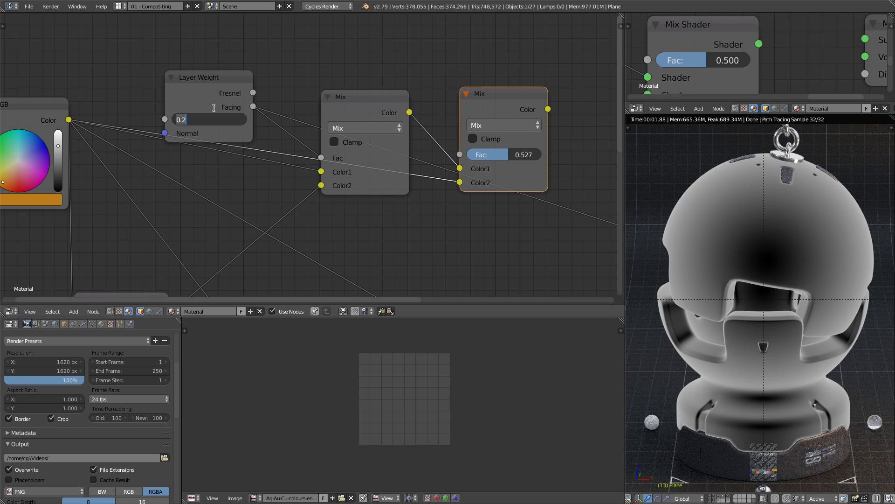
{"action": "type", "text": "0.5"}
{"action": "key", "text": "Return"}
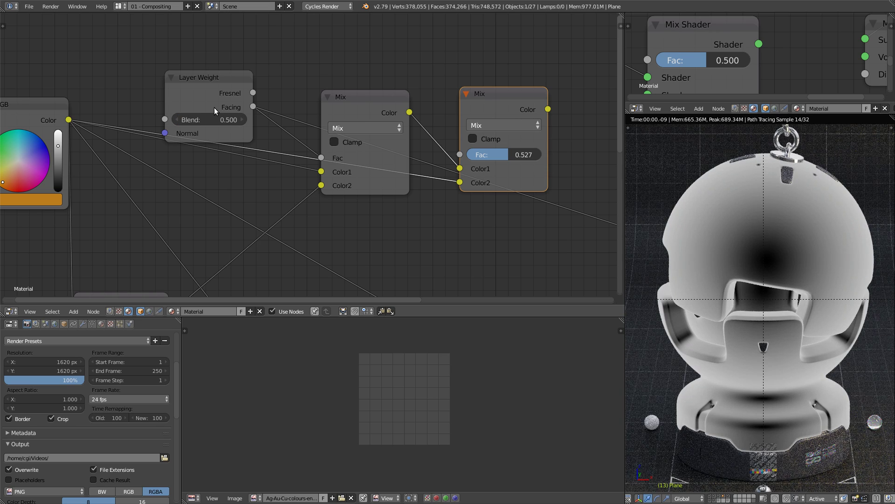
{"action": "left_click", "coordinate": [208, 119]}
{"action": "type", "text": "0.4"}
{"action": "key", "text": "Return"}
{"action": "left_click", "coordinate": [217, 119]}
{"action": "type", "text": ".3"}
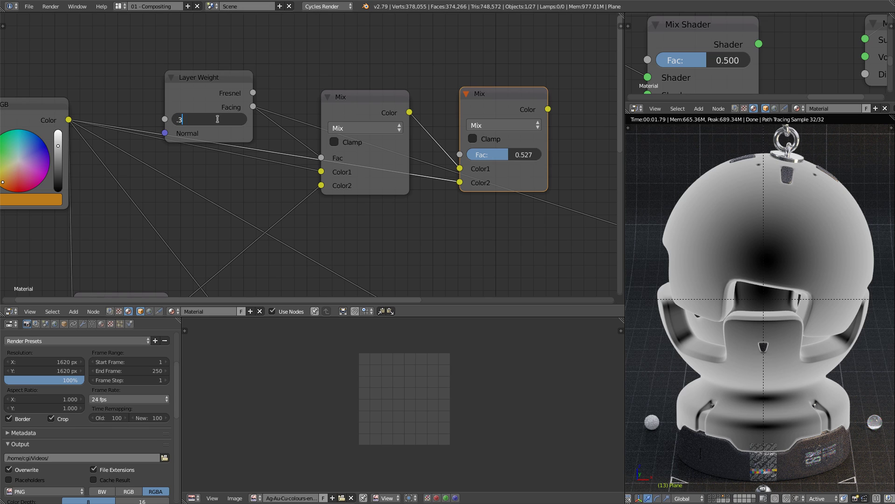
{"action": "key", "text": "Return"}
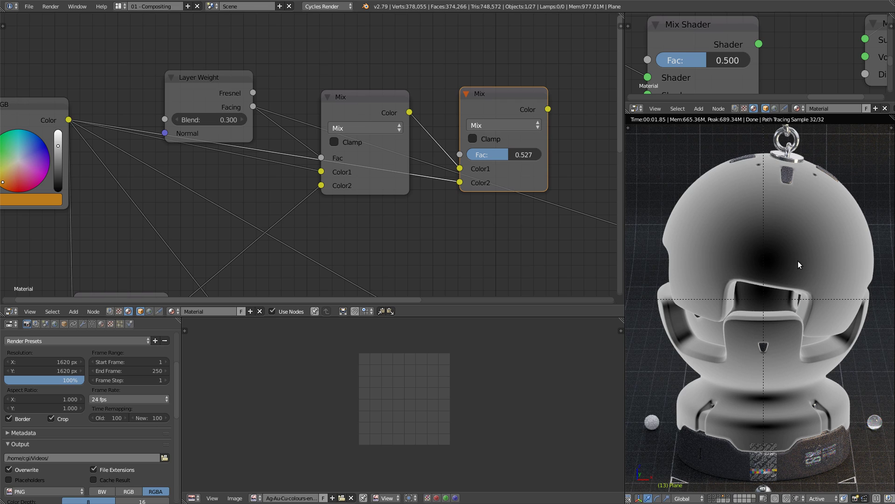
Step: Preview the first and second Mix nodes for comparison and set the second Mix node's Fac to 0.5
{"action": "left_click", "coordinate": [390, 112], "text": "ctrl+shift"}
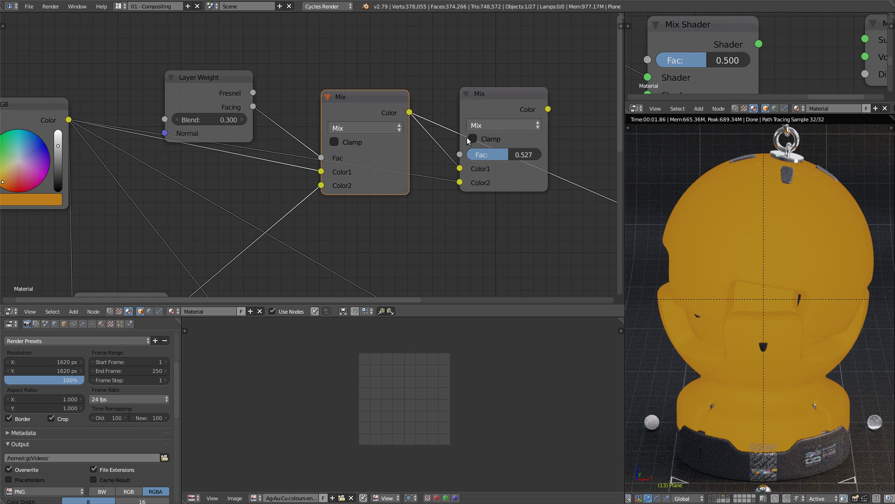
{"action": "left_click", "coordinate": [498, 108], "text": "ctrl+shift"}
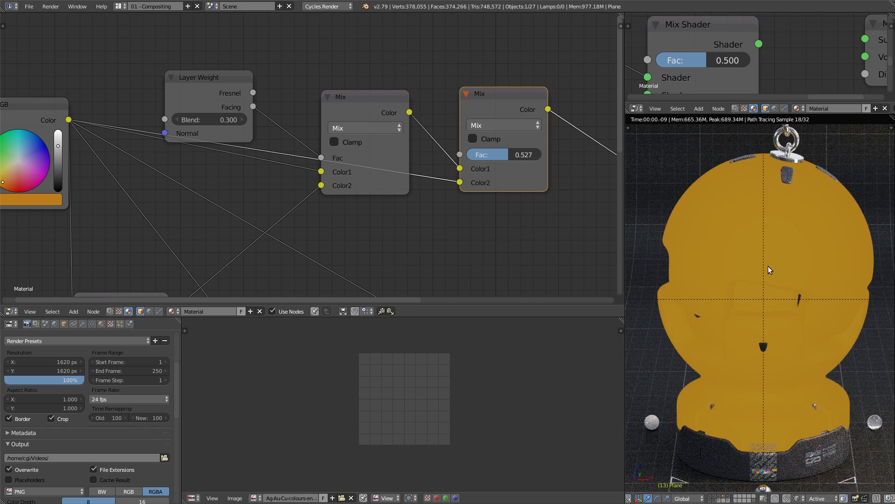
{"action": "left_click", "coordinate": [503, 154]}
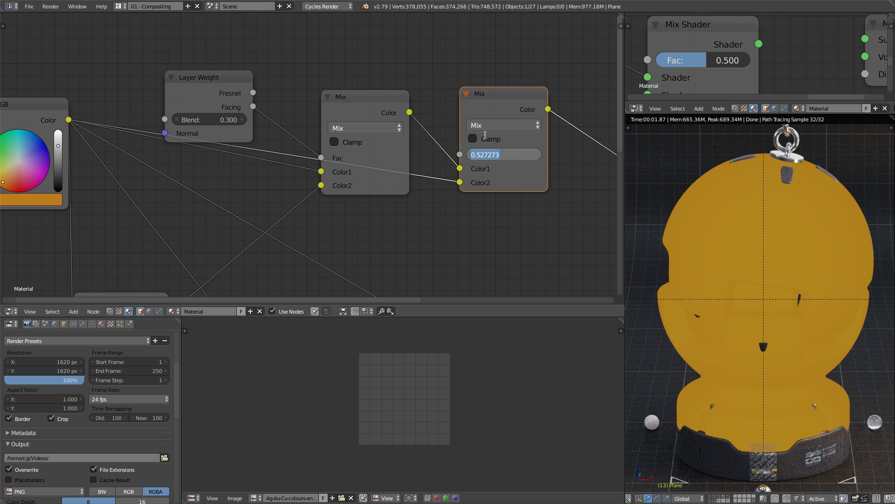
{"action": "type", "text": ".5"}
{"action": "key", "text": "Return"}
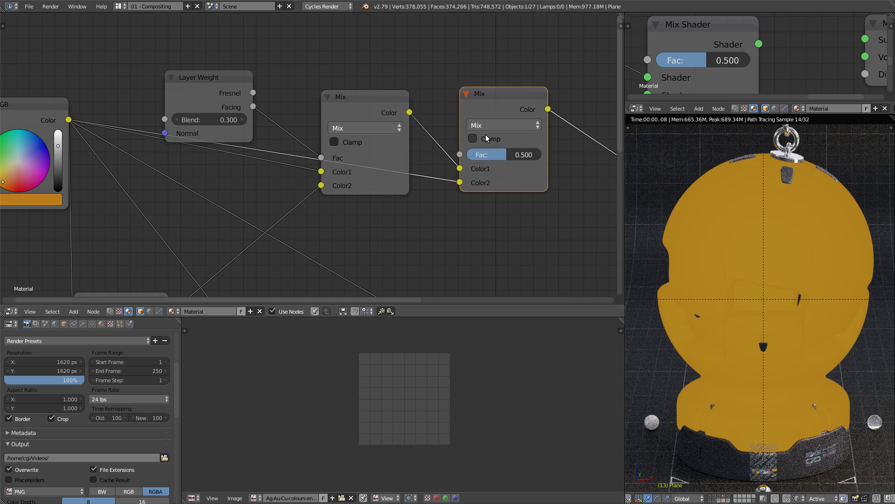
Step: Set Blend on the Layer Weight node to 0.5
{"action": "scroll", "coordinate": [367, 215], "scroll_direction": "down", "scroll_amount": 3}
{"action": "middle_click_drag", "start_coordinate": [387, 174], "coordinate": [337, 160]}
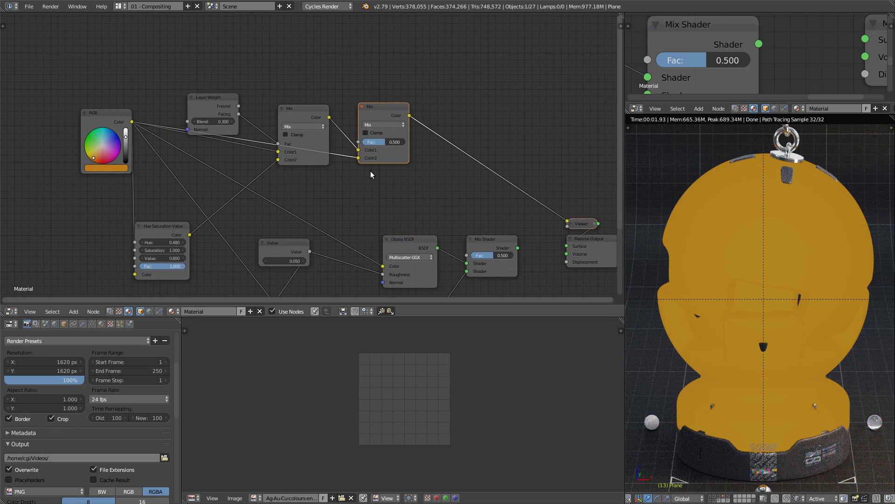
{"action": "left_click", "coordinate": [202, 122]}
{"action": "type", "text": ".5"}
{"action": "key", "text": "Return"}
Step: Link the second Mix node's Color output to the upper Glossy BSDF's Color and to the Color input of the Hue Saturation Value node feeding the lower Glossy BSDF
{"action": "middle_click_drag", "start_coordinate": [205, 111], "coordinate": [231, 41]}
{"action": "left_click_drag", "start_coordinate": [437, 52], "coordinate": [410, 205]}
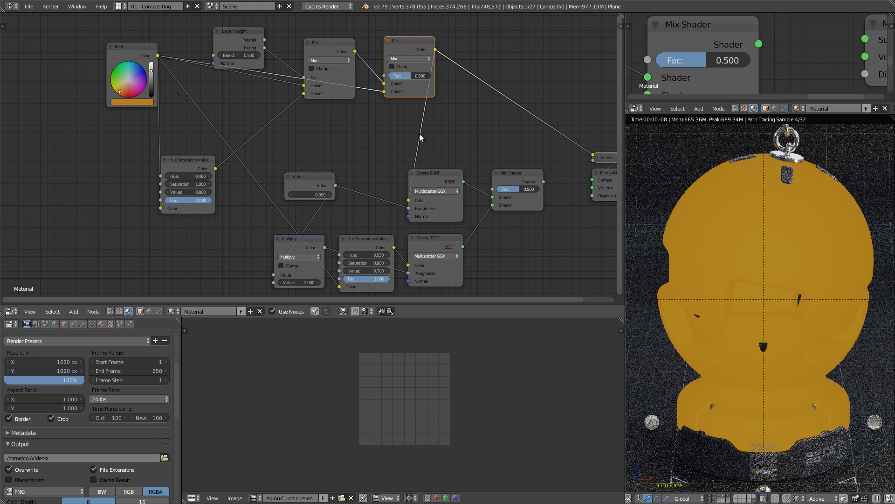
{"action": "middle_click_drag", "start_coordinate": [387, 180], "coordinate": [399, 149]}
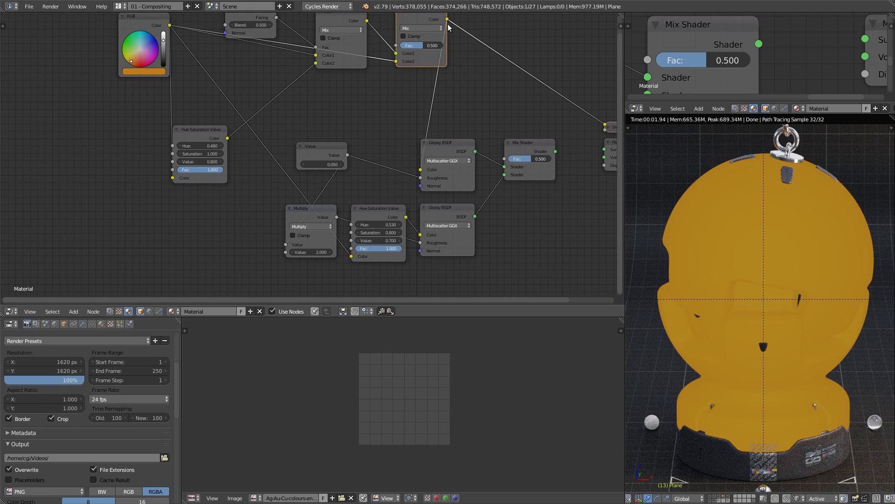
{"action": "left_click_drag", "start_coordinate": [447, 20], "coordinate": [357, 258]}
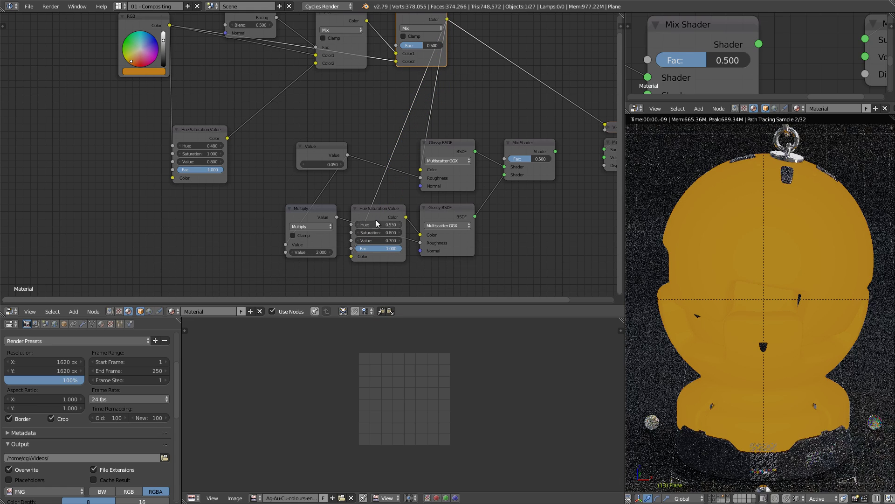
Step: Preview the Hue Saturation Value node feeding the lower Glossy BSDF, followed by the Mix Shader
{"action": "left_click", "coordinate": [388, 210], "text": "ctrl+shift"}
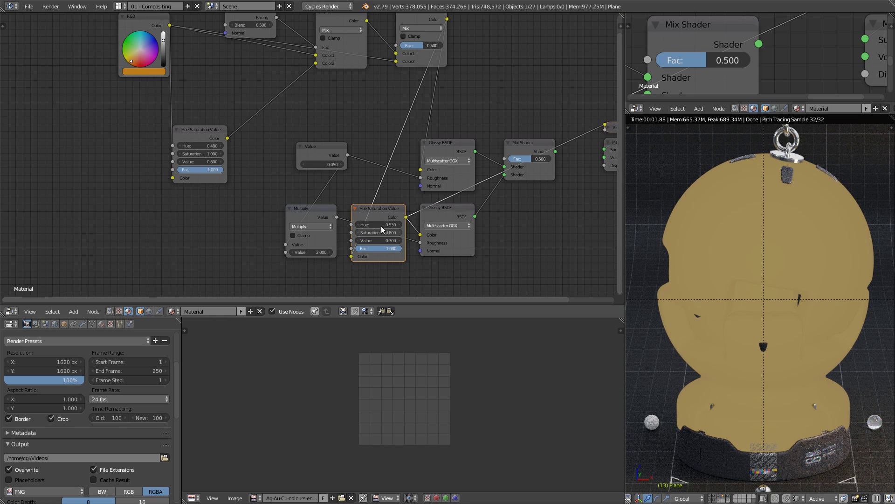
{"action": "middle_click_drag", "start_coordinate": [513, 219], "coordinate": [460, 234]}
{"action": "left_click", "coordinate": [469, 181], "text": "ctrl+shift"}
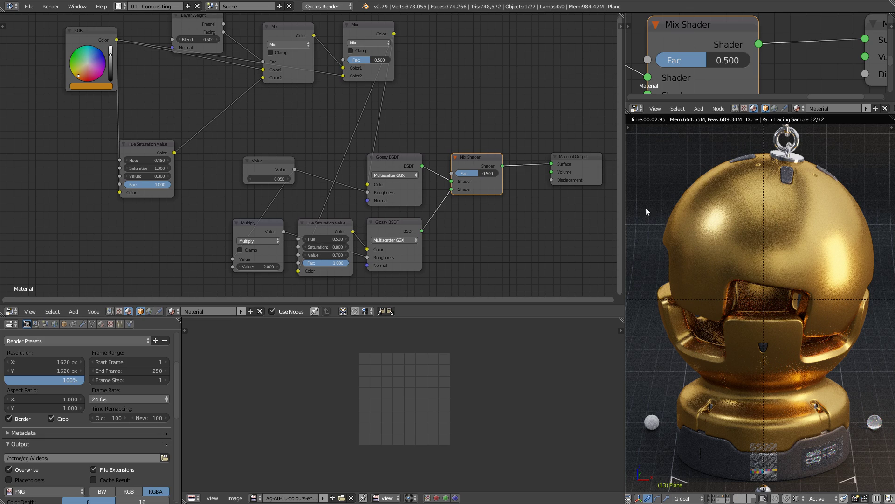
Step: Swap the two color inputs of the second Mix node and set its Fac to 0.4
{"action": "scroll", "coordinate": [458, 119], "scroll_direction": "up", "scroll_amount": 3}
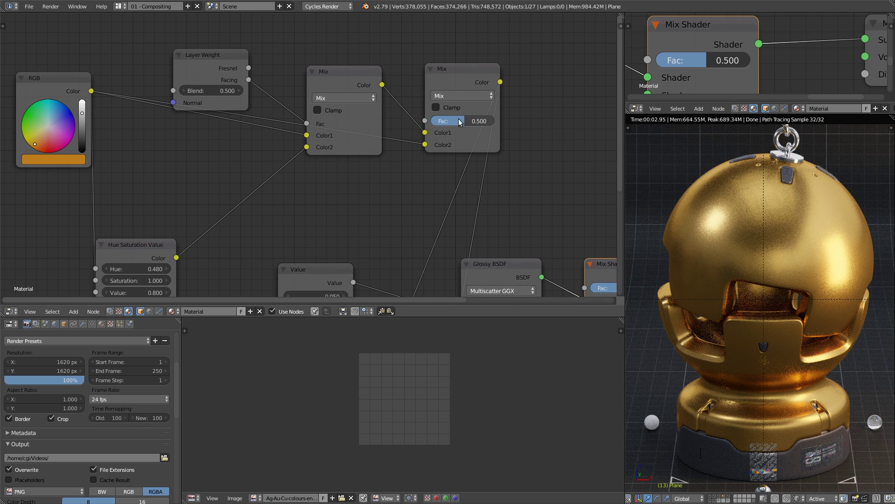
{"action": "left_click", "coordinate": [458, 120]}
{"action": "type", "text": ".6"}
{"action": "key", "text": "Escape"}
{"action": "left_click_drag", "start_coordinate": [426, 144], "coordinate": [426, 133]}
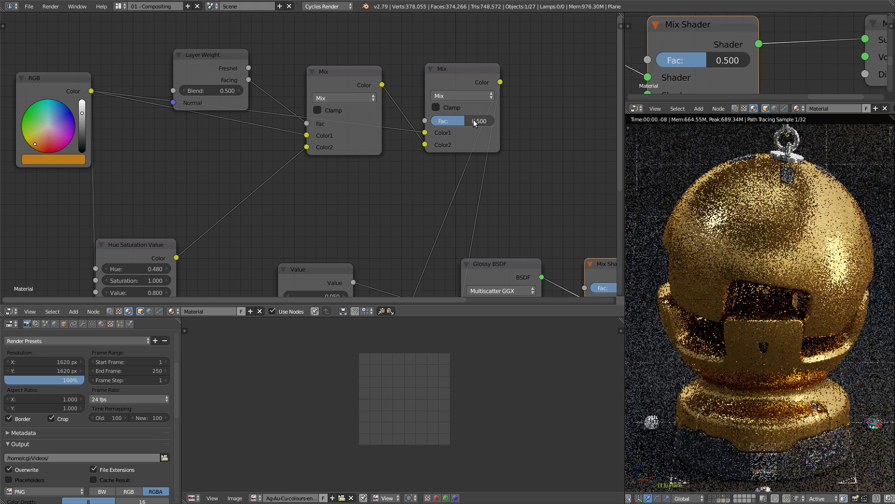
{"action": "left_click", "coordinate": [479, 119]}
{"action": "type", "text": ".4"}
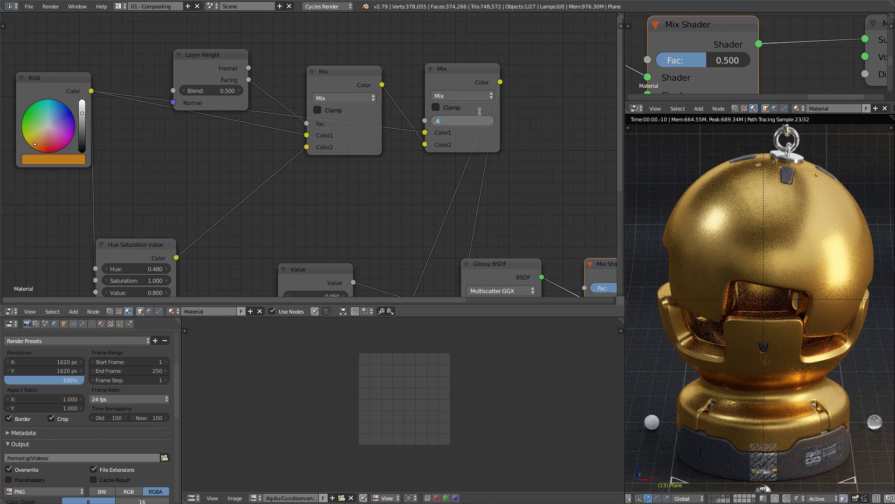
{"action": "key", "text": "Return"}
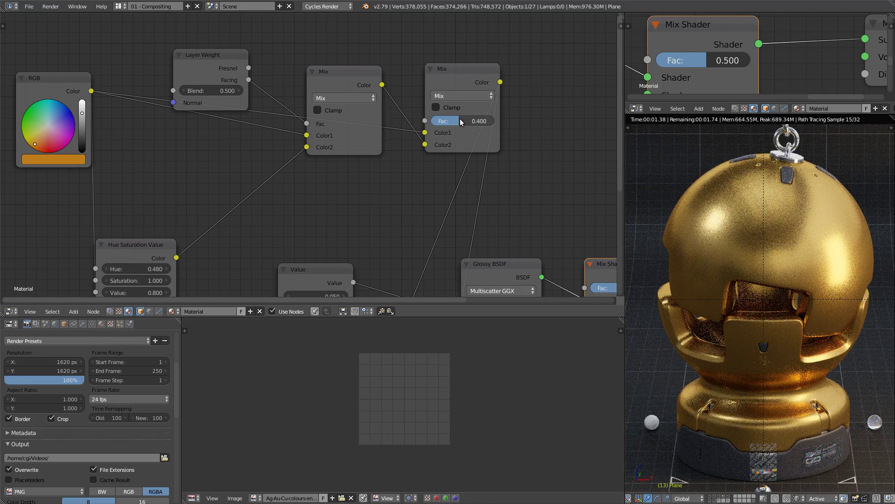
Step: Preview the second Mix node, compare its Fac at 0.3 through the Mix Shader, and return Fac to 0.4
{"action": "left_click", "coordinate": [462, 80], "text": "ctrl+shift"}
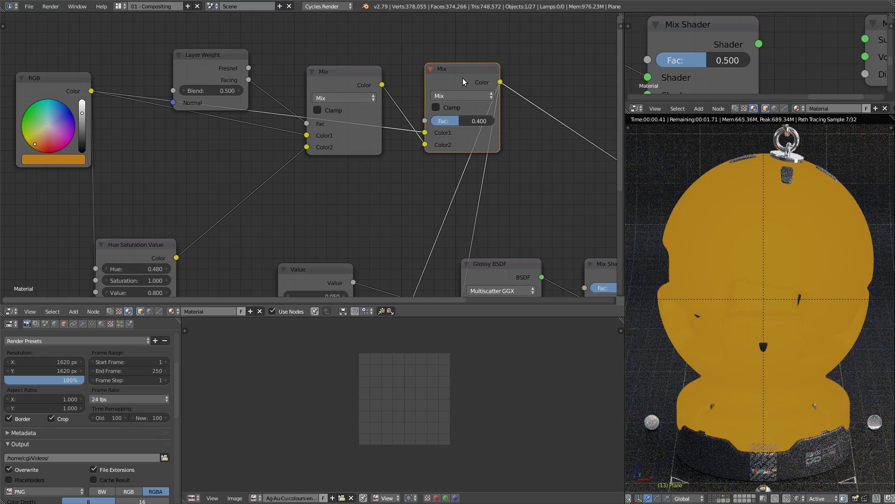
{"action": "middle_click_drag", "start_coordinate": [453, 125], "coordinate": [348, 55]}
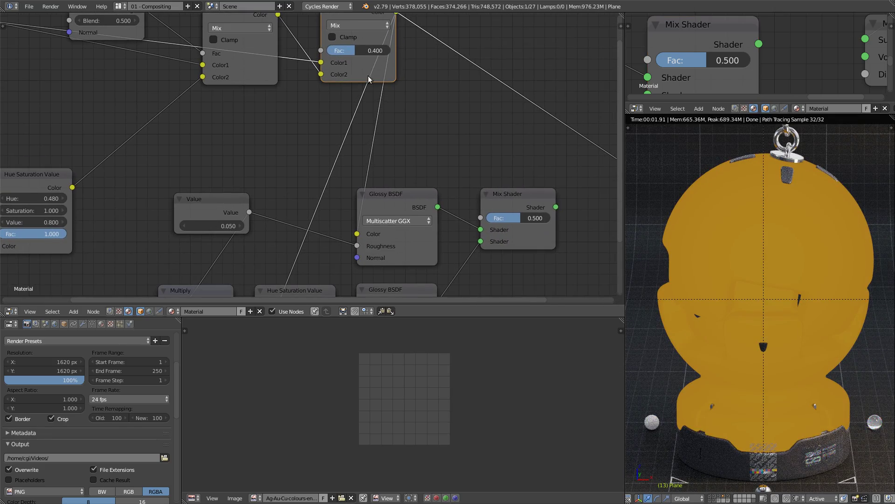
{"action": "left_click", "coordinate": [365, 51]}
{"action": "type", "text": "0.3"}
{"action": "key", "text": "Return"}
{"action": "left_click", "coordinate": [524, 196]}
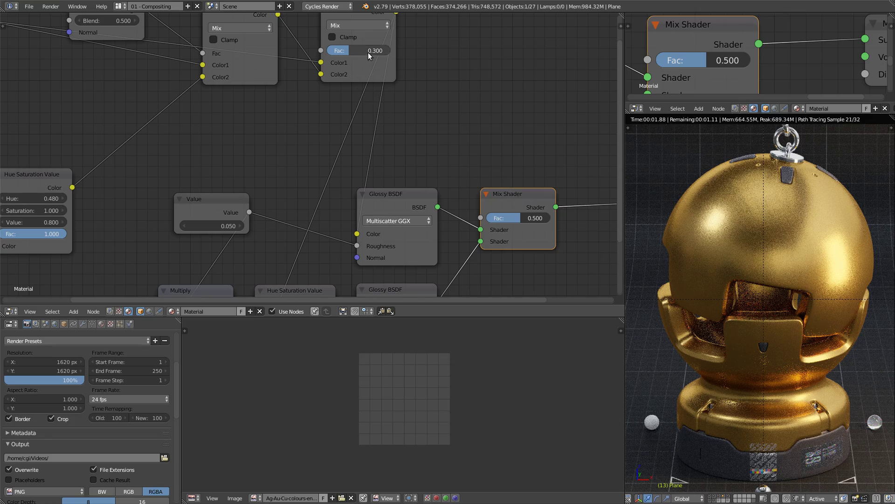
{"action": "left_click", "coordinate": [346, 48]}
{"action": "type", "text": "0.4"}
{"action": "key", "text": "Return"}
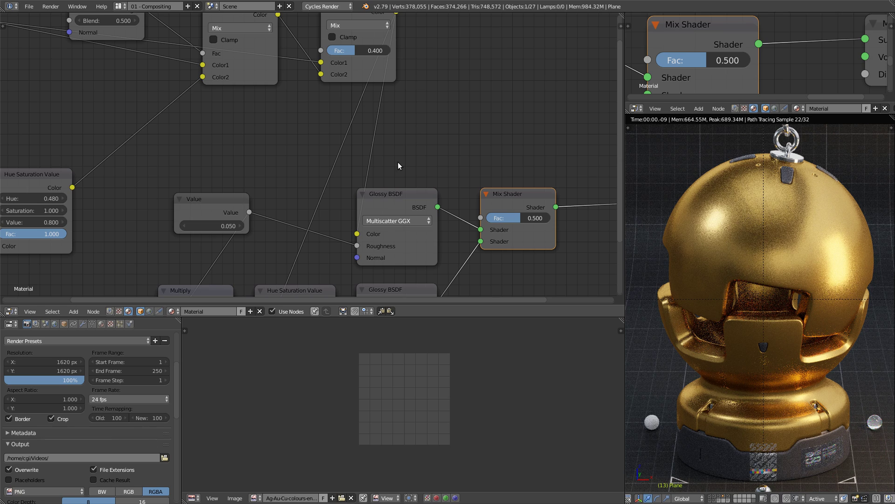
Step: Arrange the RGB, Layer Weight, upper Hue Saturation Value and both Mix nodes compactly, and move the group away from the shader nodes
{"action": "middle_click_drag", "start_coordinate": [399, 166], "coordinate": [370, 161]}
{"action": "scroll", "coordinate": [392, 144], "scroll_direction": "down", "scroll_amount": 7}
{"action": "middle_click_drag", "start_coordinate": [313, 117], "coordinate": [362, 144]}
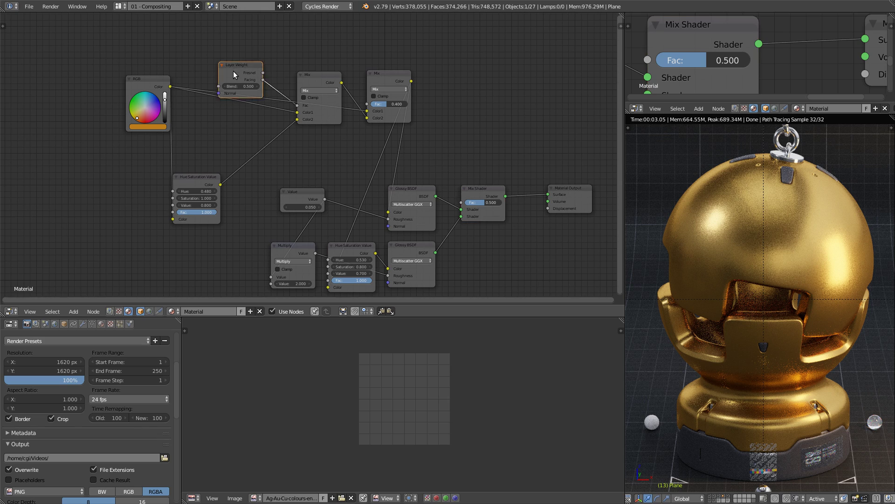
{"action": "left_click_drag", "start_coordinate": [234, 71], "coordinate": [255, 70]}
{"action": "left_click_drag", "start_coordinate": [376, 75], "coordinate": [362, 75]}
{"action": "left_click_drag", "start_coordinate": [209, 180], "coordinate": [270, 121]}
{"action": "left_click_drag", "start_coordinate": [156, 81], "coordinate": [199, 77]}
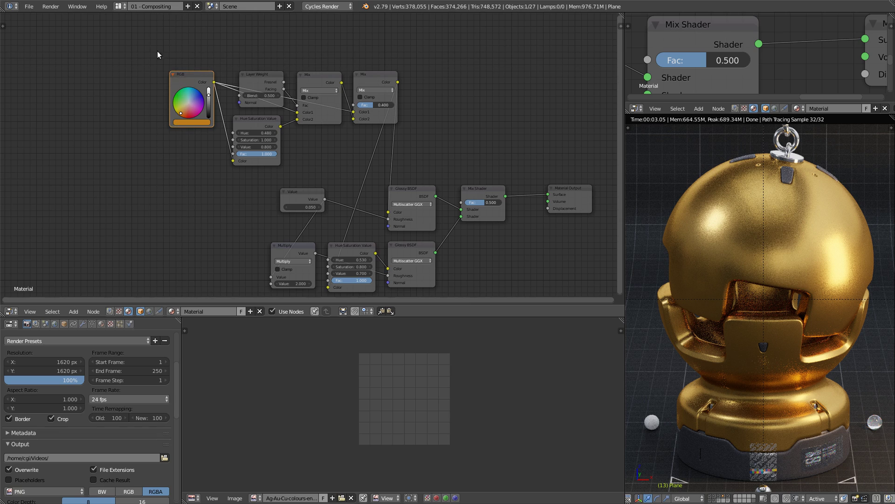
{"action": "left_click_drag", "start_coordinate": [158, 51], "coordinate": [359, 131]}
{"action": "key", "text": "g"}
{"action": "left_click", "coordinate": [146, 116]}
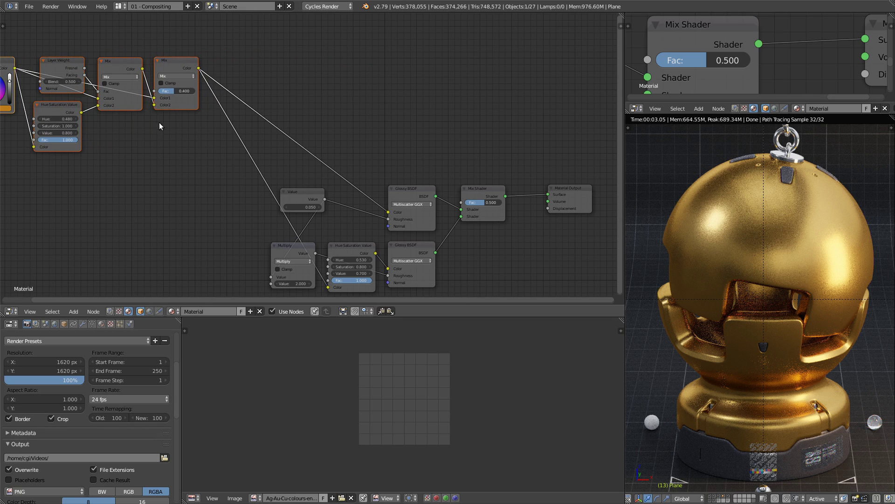
{"action": "key", "text": "ctrl+v"}
{"action": "key", "text": "g"}
{"action": "left_click", "coordinate": [108, 160]}
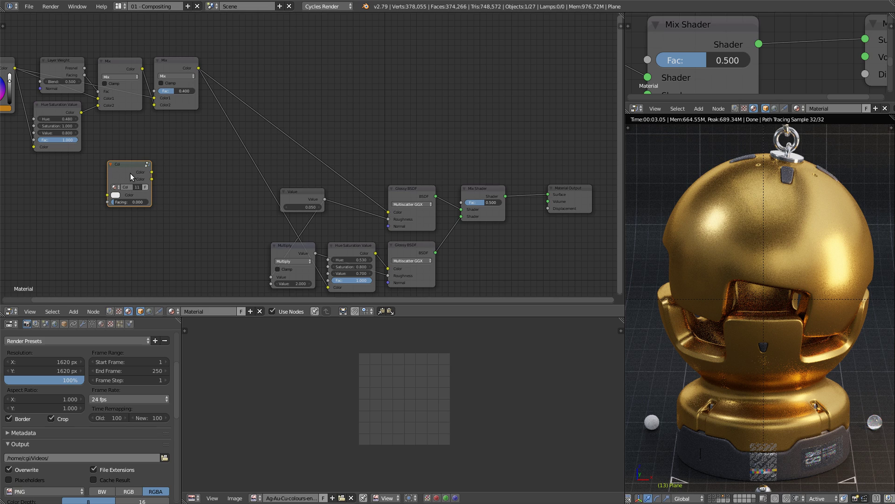
{"action": "key", "text": "x"}
Step: Duplicate the lower Glossy BSDF node and place the copy directly below it
{"action": "middle_click_drag", "start_coordinate": [52, 66], "coordinate": [171, 75]}
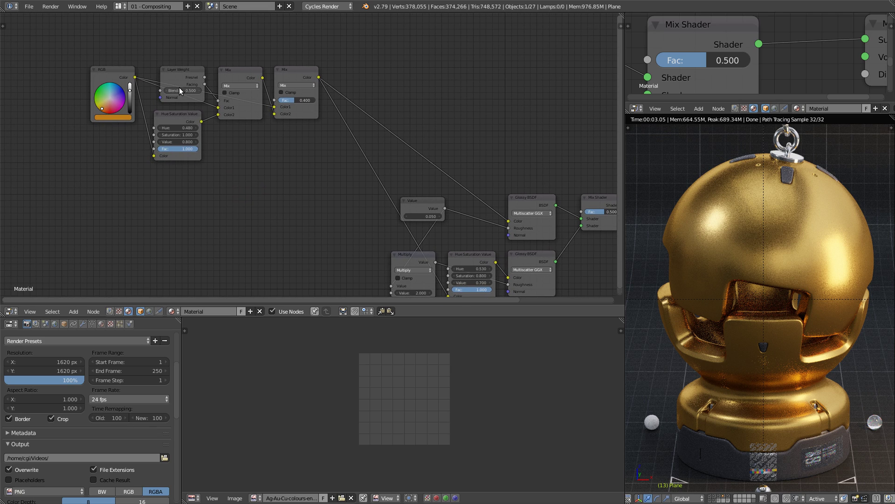
{"action": "middle_click_drag", "start_coordinate": [289, 204], "coordinate": [246, 152]}
{"action": "middle_click_drag", "start_coordinate": [384, 183], "coordinate": [215, 134]}
{"action": "middle_click_drag", "start_coordinate": [302, 203], "coordinate": [367, 200]}
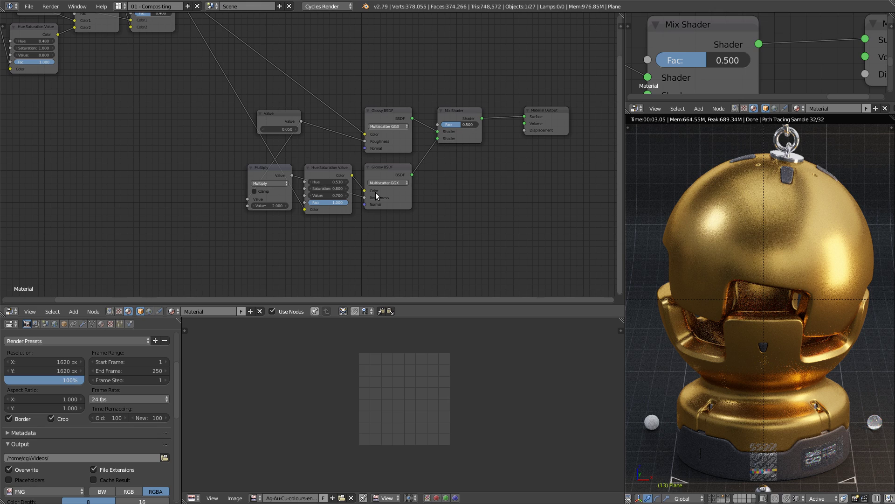
{"action": "middle_click_drag", "start_coordinate": [376, 192], "coordinate": [347, 127]}
{"action": "left_click", "coordinate": [353, 127]}
{"action": "key", "text": "shift+d"}
{"action": "left_click", "coordinate": [346, 197]}
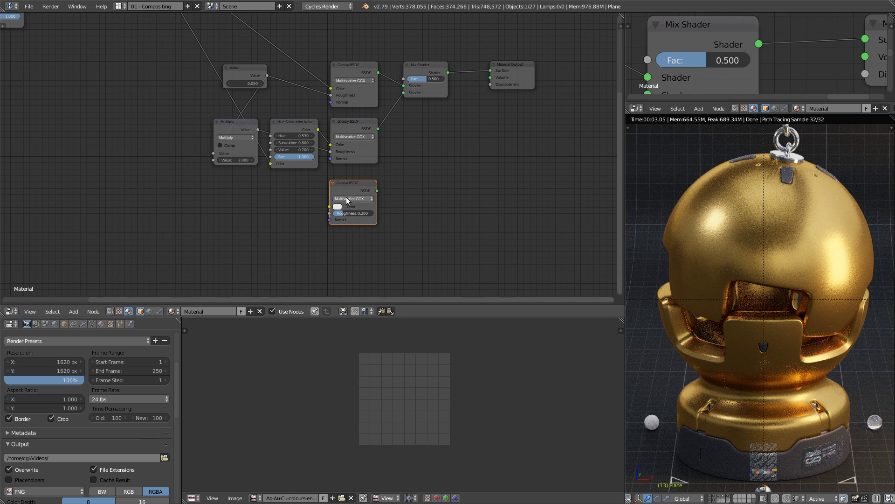
{"action": "scroll", "coordinate": [346, 196], "scroll_direction": "up", "scroll_amount": 2}
{"action": "left_click", "coordinate": [351, 188]}
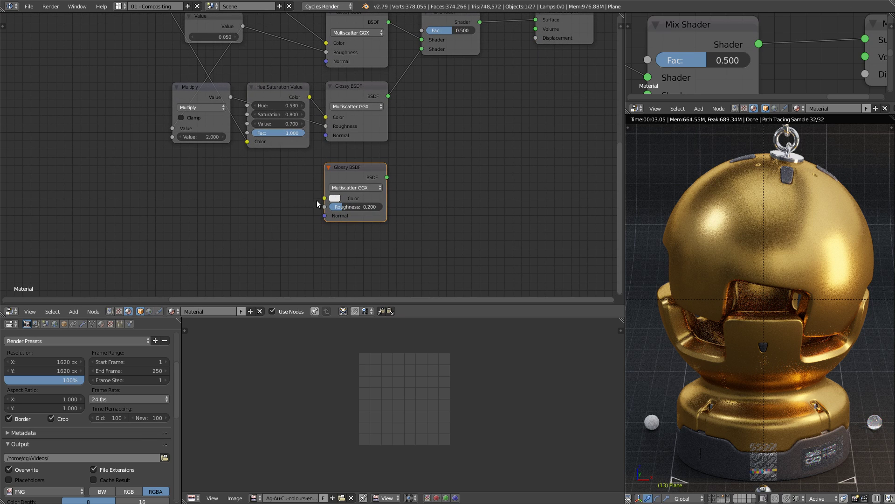
Step: Add a Hue/Saturation node beside the new Glossy BSDF and link its Color output to that shader's Color input
{"action": "middle_click_drag", "start_coordinate": [254, 182], "coordinate": [299, 192]}
{"action": "key", "text": "shift+a"}
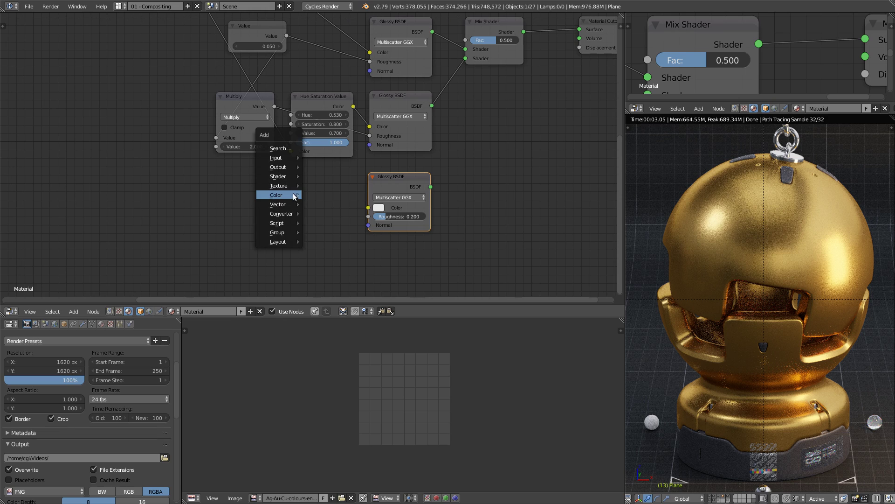
{"action": "mouse_move", "coordinate": [287, 195]}
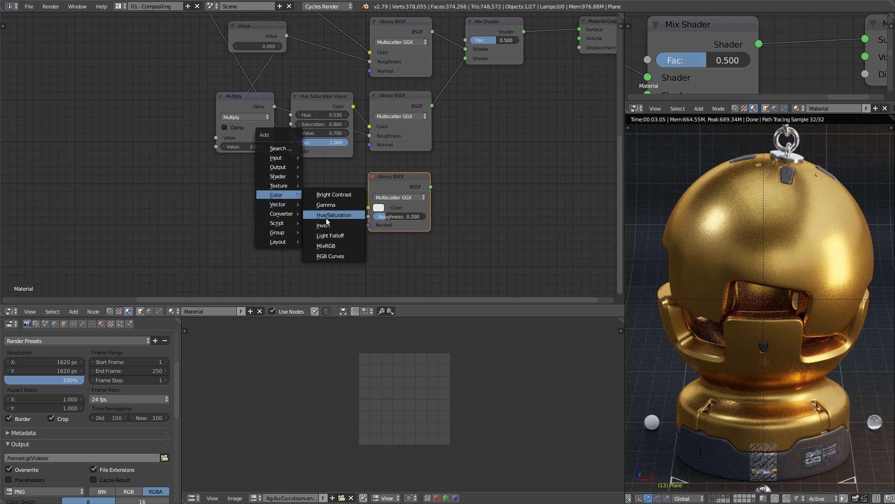
{"action": "left_click", "coordinate": [326, 218]}
{"action": "left_click", "coordinate": [278, 191]}
{"action": "left_click_drag", "start_coordinate": [339, 206], "coordinate": [335, 179]}
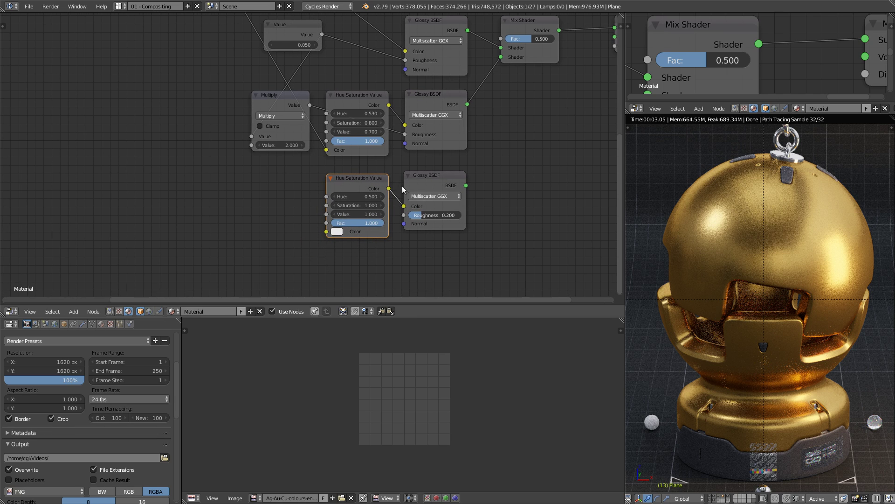
{"action": "scroll", "coordinate": [410, 210], "scroll_direction": "down", "scroll_amount": 2}
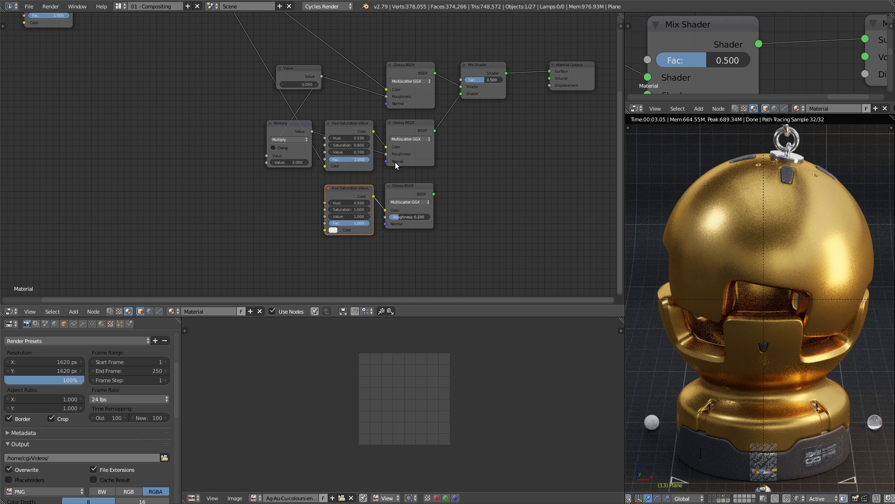
Step: Link the Value node's output to the Roughness input of the third Glossy BSDF
{"action": "left_click_drag", "start_coordinate": [321, 76], "coordinate": [387, 222]}
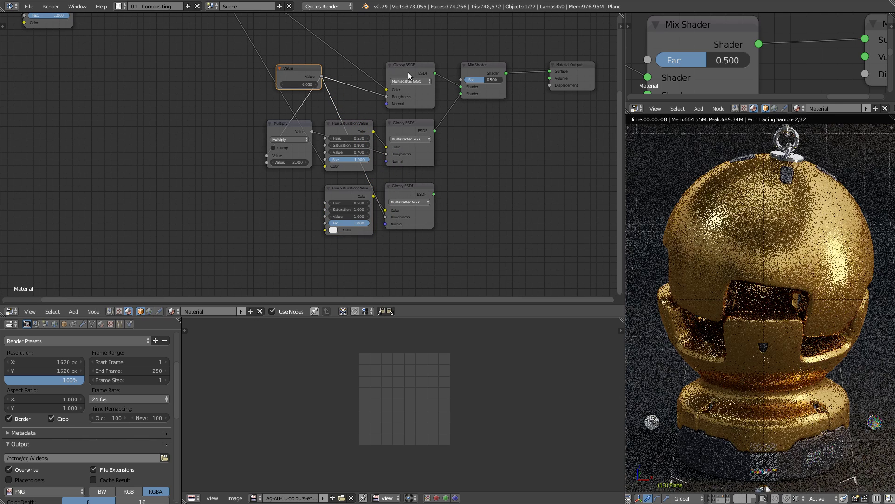
{"action": "middle_click_drag", "start_coordinate": [344, 170], "coordinate": [353, 177]}
{"action": "key", "text": "Home"}
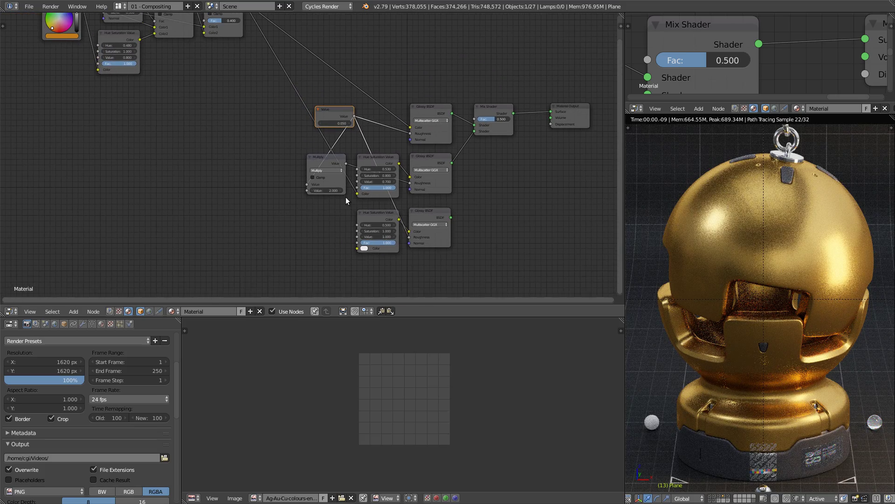
{"action": "middle_click_drag", "start_coordinate": [300, 152], "coordinate": [304, 136]}
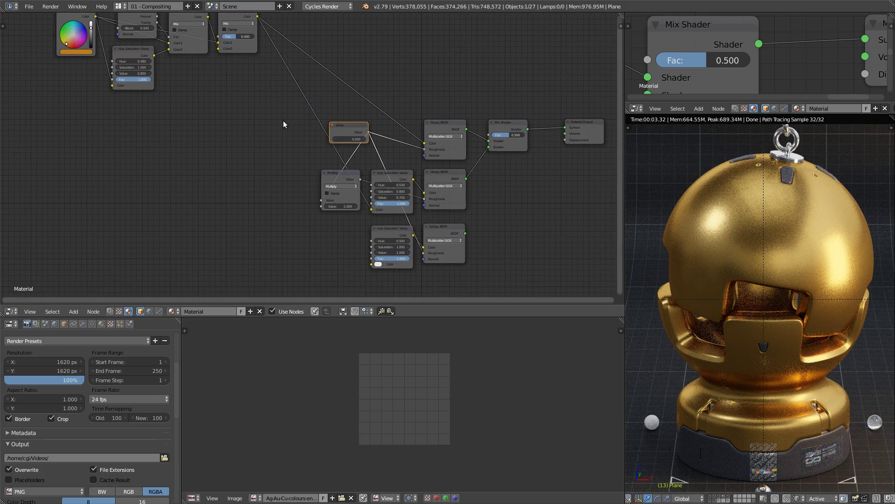
Step: Preview the second Mix node and link the RGB node's Color output to the lowest Hue Saturation Value node's Color input
{"action": "scroll", "coordinate": [284, 120], "scroll_direction": "down", "scroll_amount": 1}
{"action": "left_click_drag", "start_coordinate": [119, 28], "coordinate": [364, 250]}
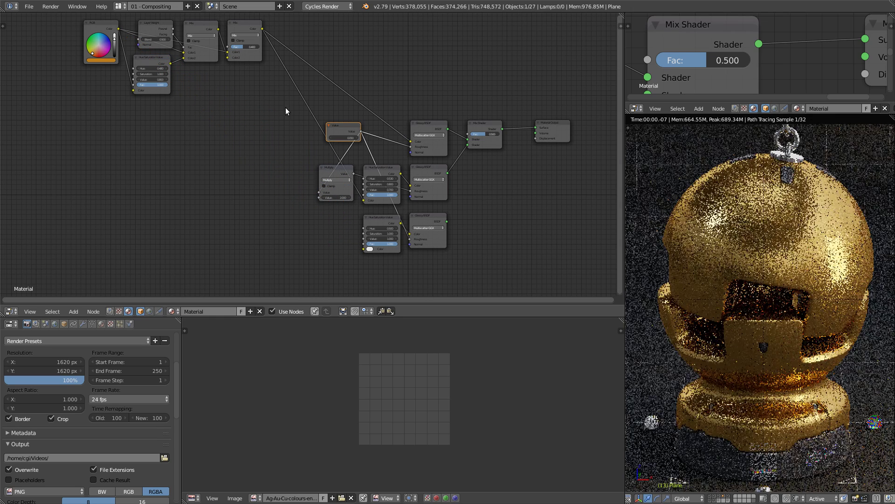
{"action": "left_click", "coordinate": [247, 26], "text": "ctrl+shift"}
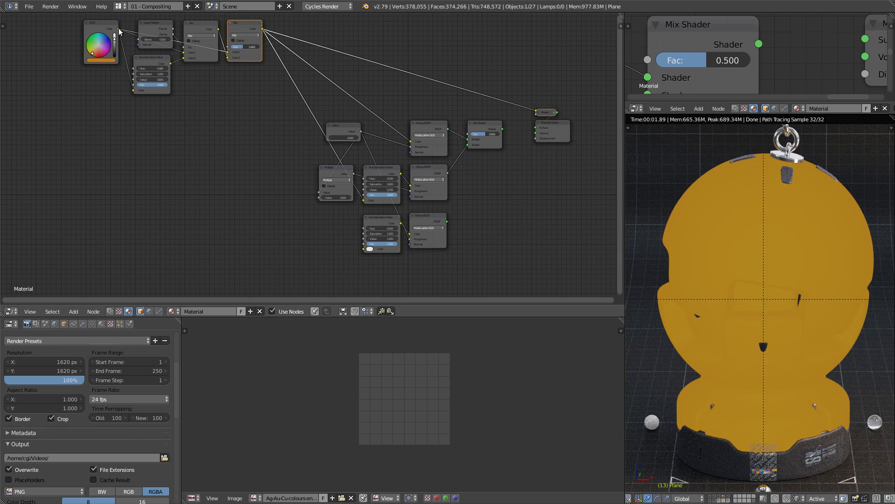
{"action": "left_click_drag", "start_coordinate": [120, 31], "coordinate": [363, 248]}
{"action": "middle_click_drag", "start_coordinate": [423, 201], "coordinate": [407, 175]}
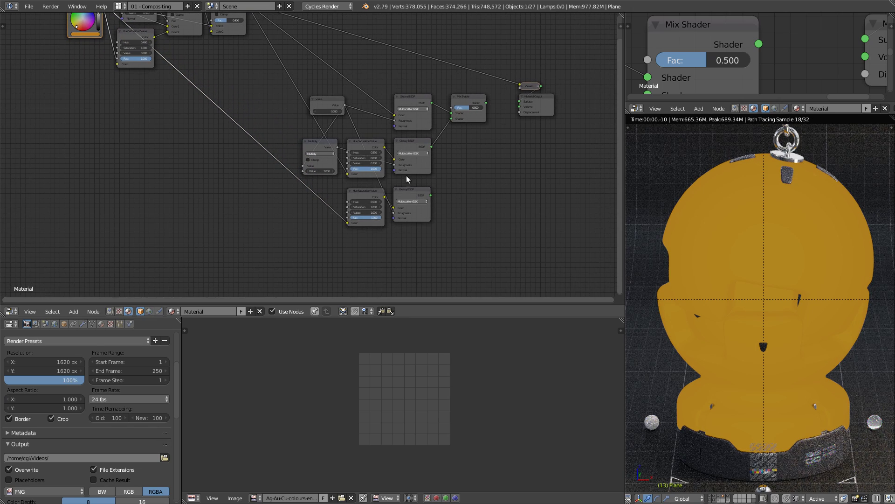
{"action": "scroll", "coordinate": [406, 175], "scroll_direction": "up", "scroll_amount": 1}
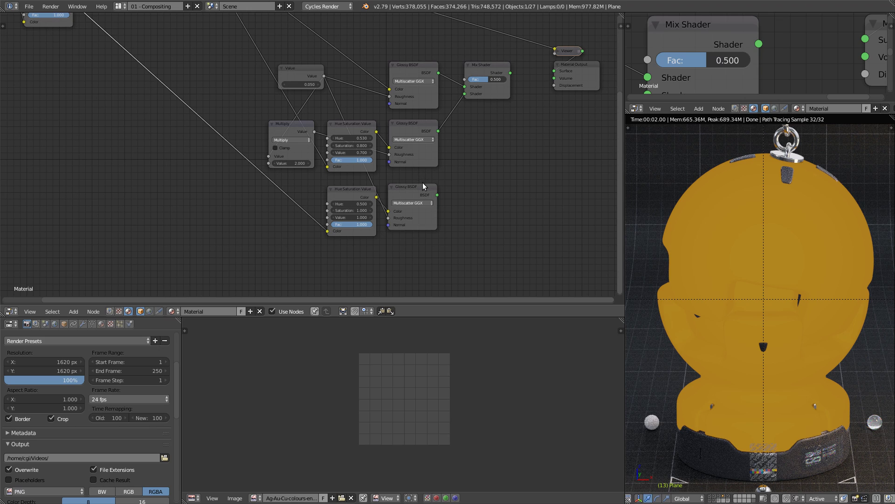
{"action": "scroll", "coordinate": [415, 199], "scroll_direction": "up", "scroll_amount": 1}
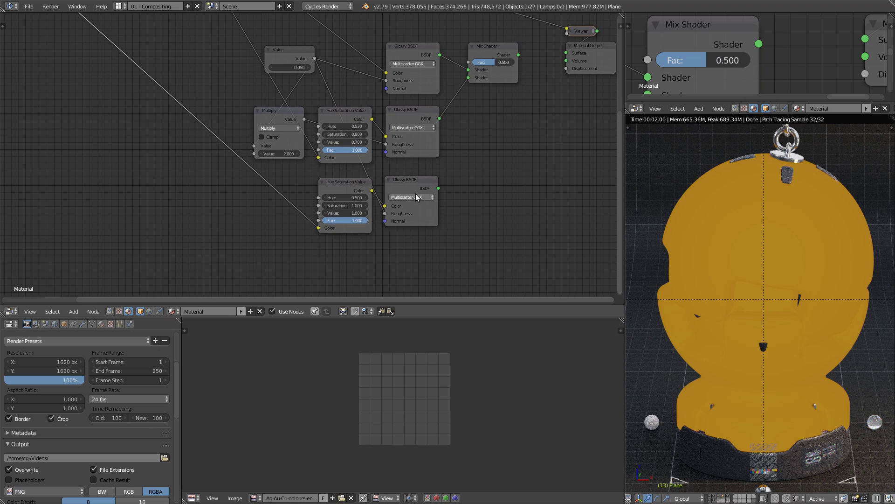
{"action": "scroll", "coordinate": [413, 201], "scroll_direction": "down", "scroll_amount": 2}
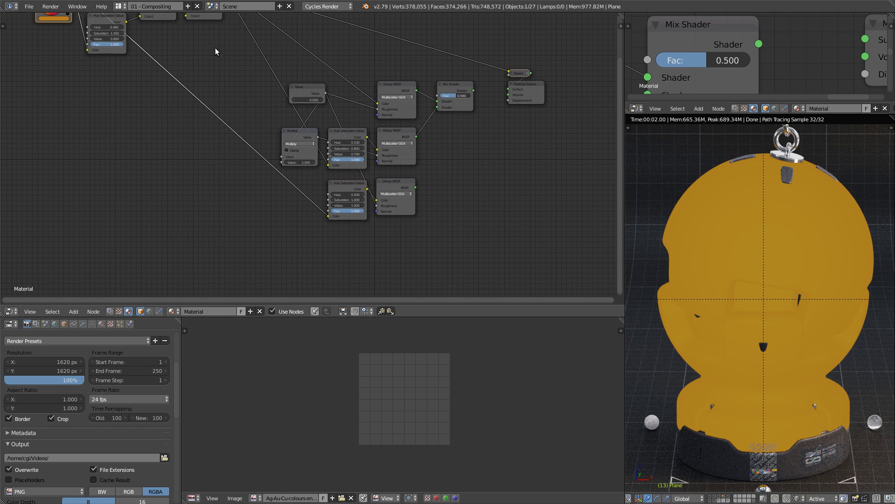
{"action": "scroll", "coordinate": [356, 177], "scroll_direction": "up", "scroll_amount": 1}
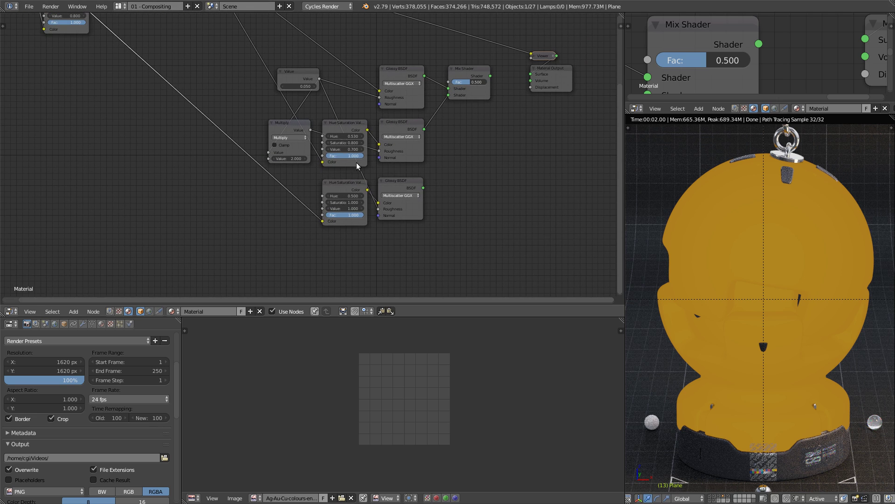
Step: Preview the lowest Hue Saturation Value node on the model and set its Hue to 0.6 and Value to 0.81
{"action": "scroll", "coordinate": [358, 166], "scroll_direction": "up", "scroll_amount": 1}
{"action": "scroll", "coordinate": [368, 184], "scroll_direction": "up", "scroll_amount": 1}
{"action": "right_click", "coordinate": [339, 178]}
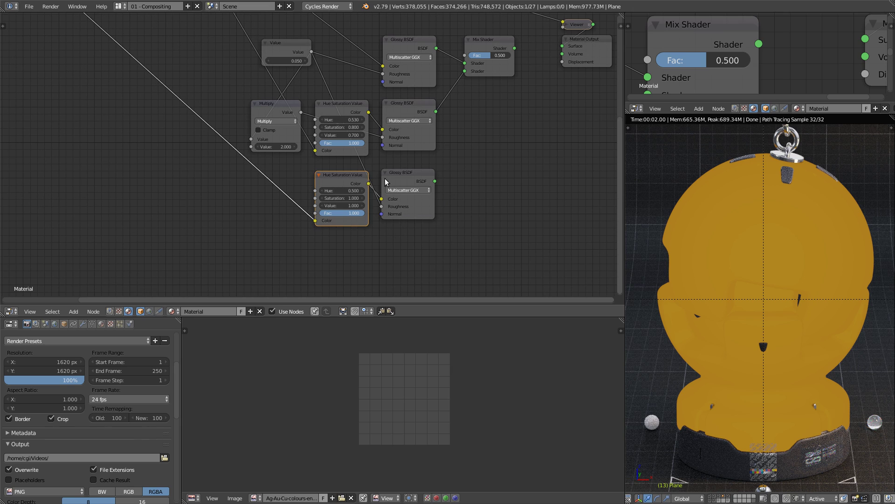
{"action": "scroll", "coordinate": [345, 191], "scroll_direction": "up", "scroll_amount": 2}
{"action": "left_click", "coordinate": [352, 174], "text": "ctrl+shift"}
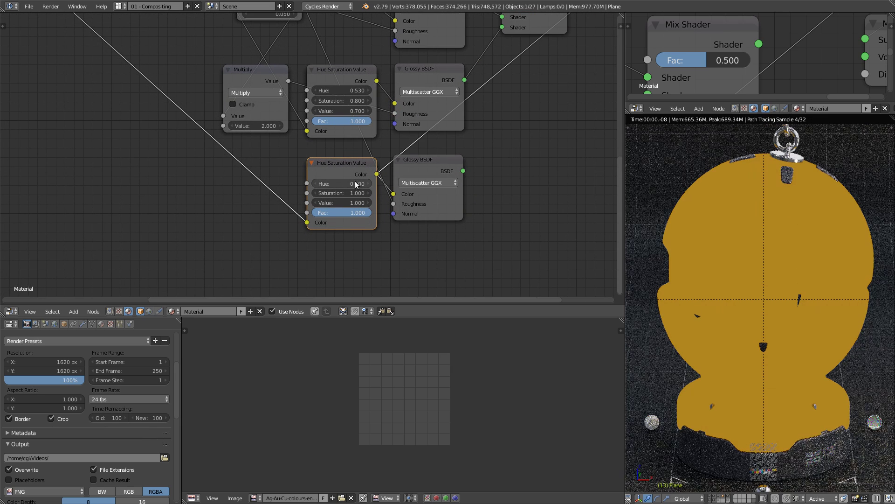
{"action": "left_click_drag", "start_coordinate": [342, 183], "coordinate": [343, 203]}
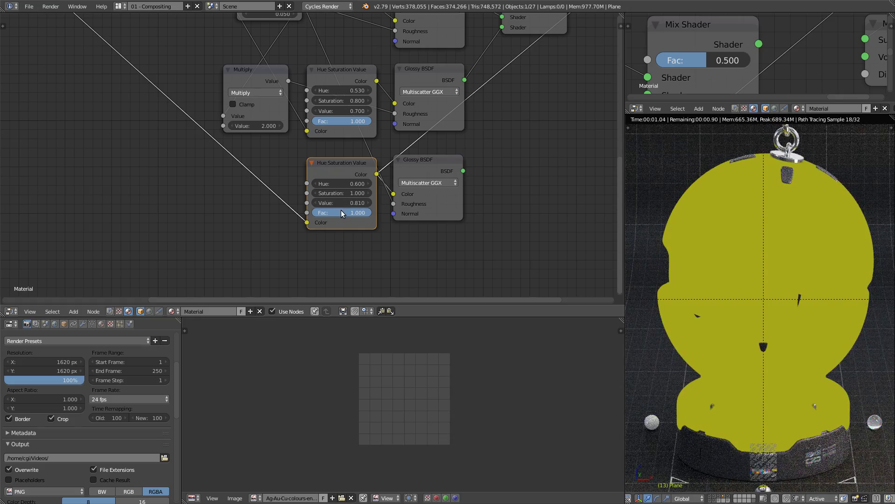
Step: Try a Saturation of 0.9 on the lowest Hue Saturation Value node, and settle on 0.95
{"action": "left_click", "coordinate": [358, 193]}
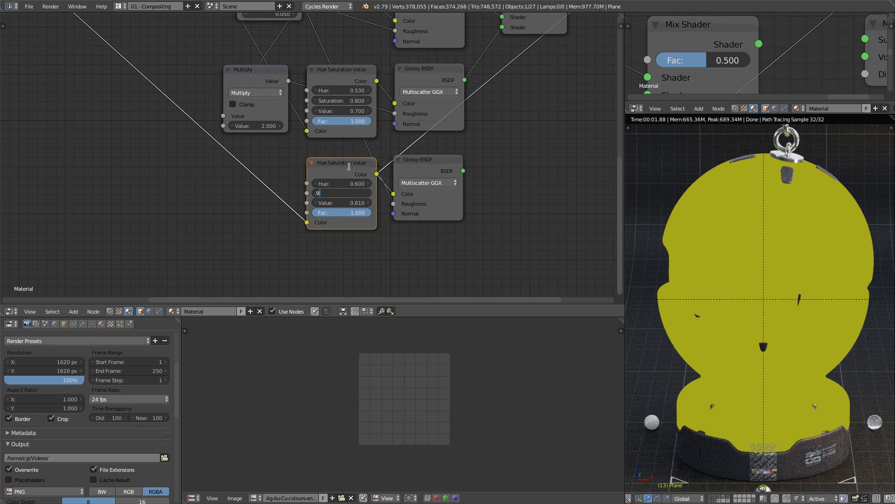
{"action": "type", "text": ".9"}
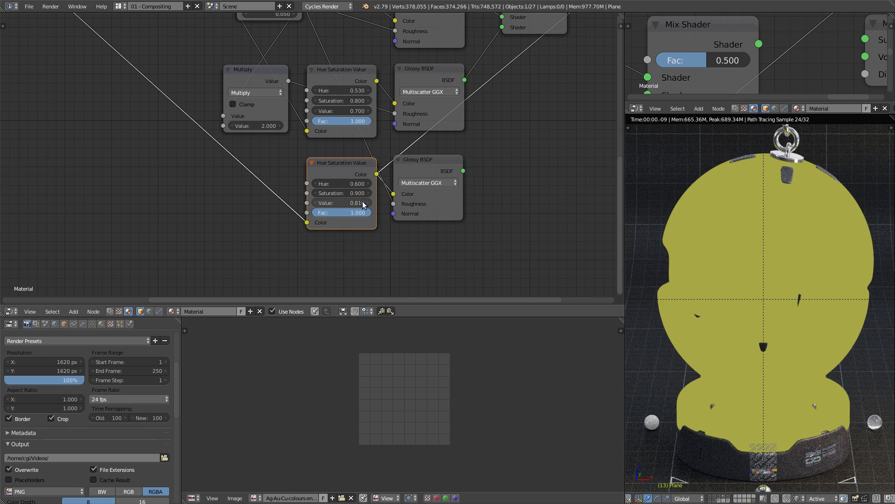
{"action": "key", "text": "Return"}
{"action": "left_click", "coordinate": [356, 193]}
{"action": "type", "text": "0.9"}
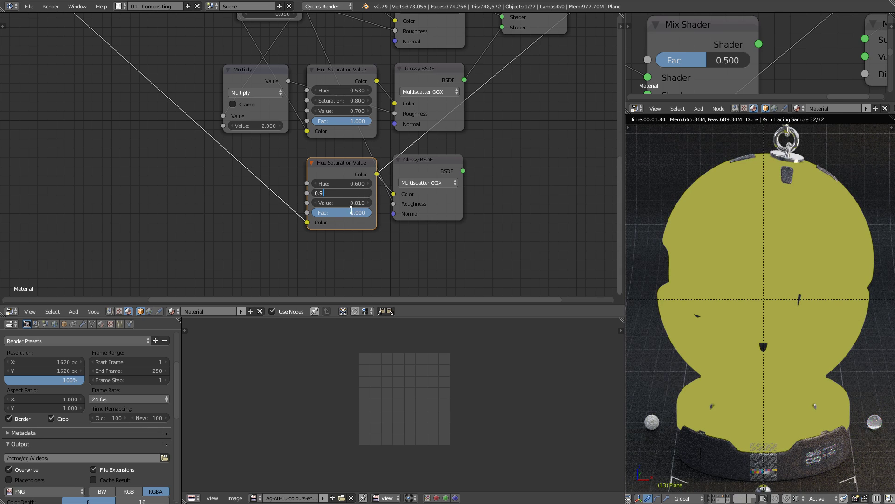
{"action": "type", "text": "5"}
{"action": "key", "text": "Return"}
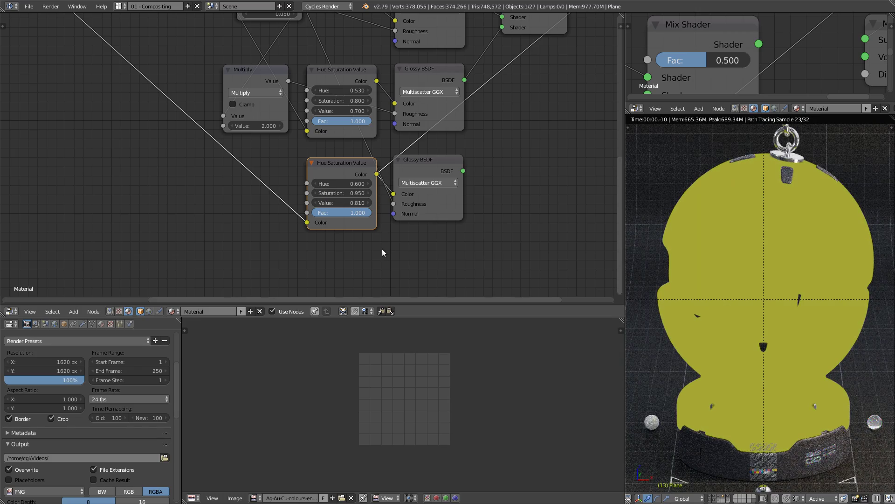
Step: Compare the lowest Hue Saturation Value node's Saturation at 2 and 1, and return it to 0.95
{"action": "left_click_drag", "start_coordinate": [368, 191], "coordinate": [367, 190]}
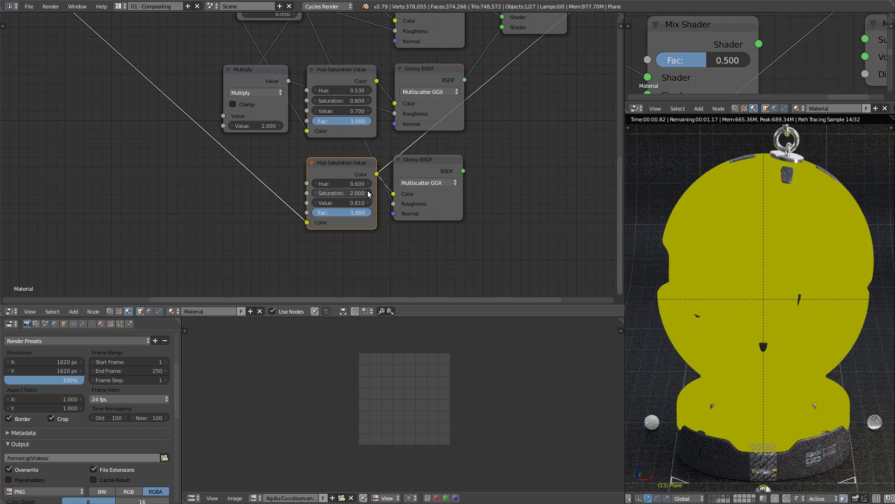
{"action": "left_click", "coordinate": [360, 191]}
{"action": "type", "text": "1"}
{"action": "key", "text": "Return"}
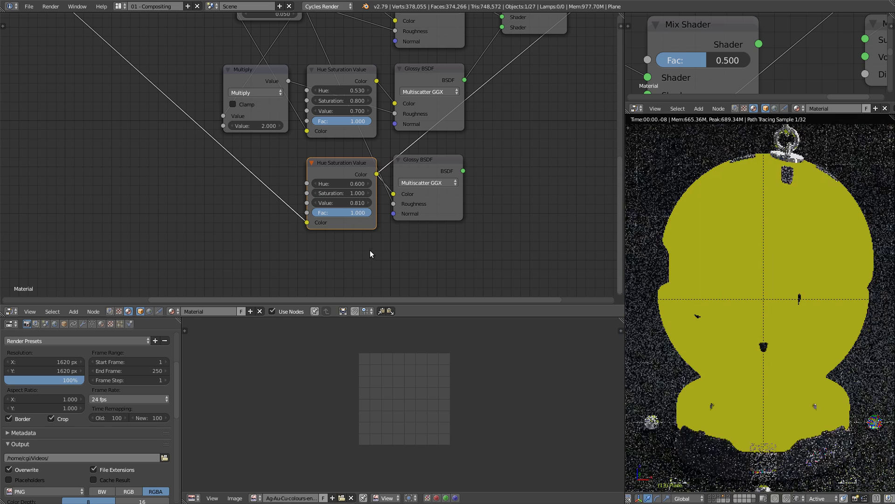
{"action": "left_click", "coordinate": [361, 193]}
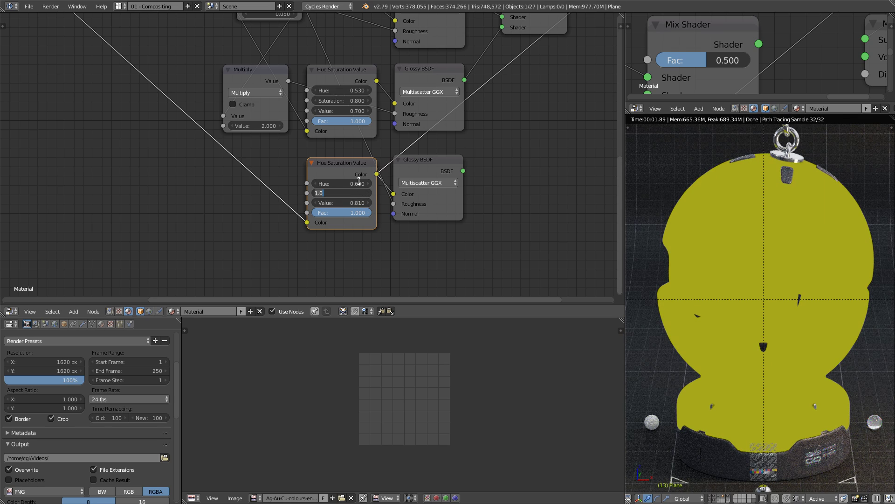
{"action": "type", "text": ".95"}
{"action": "key", "text": "Return"}
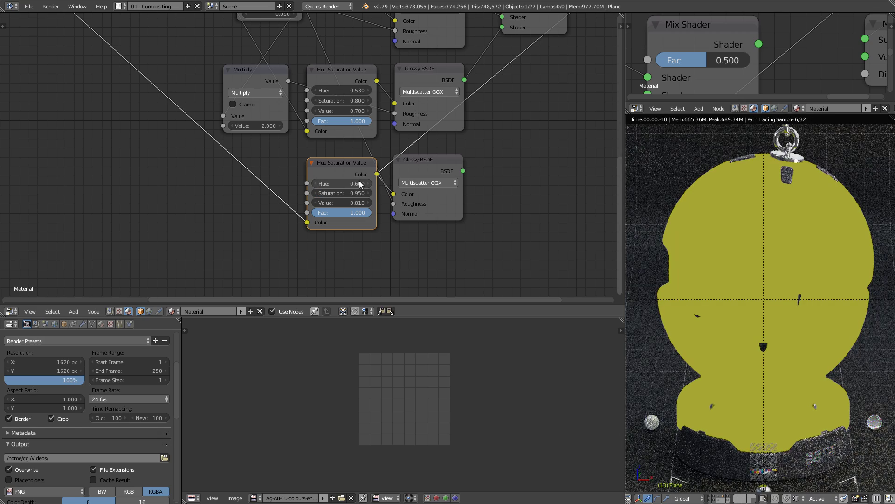
{"action": "scroll", "coordinate": [348, 203], "scroll_direction": "down", "scroll_amount": 6}
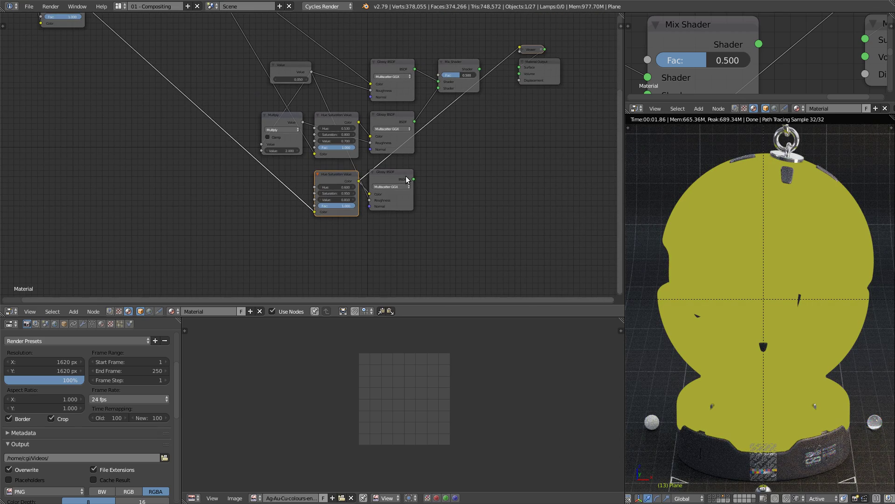
{"action": "middle_click_drag", "start_coordinate": [406, 175], "coordinate": [365, 214]}
{"action": "middle_click_drag", "start_coordinate": [325, 194], "coordinate": [381, 146]}
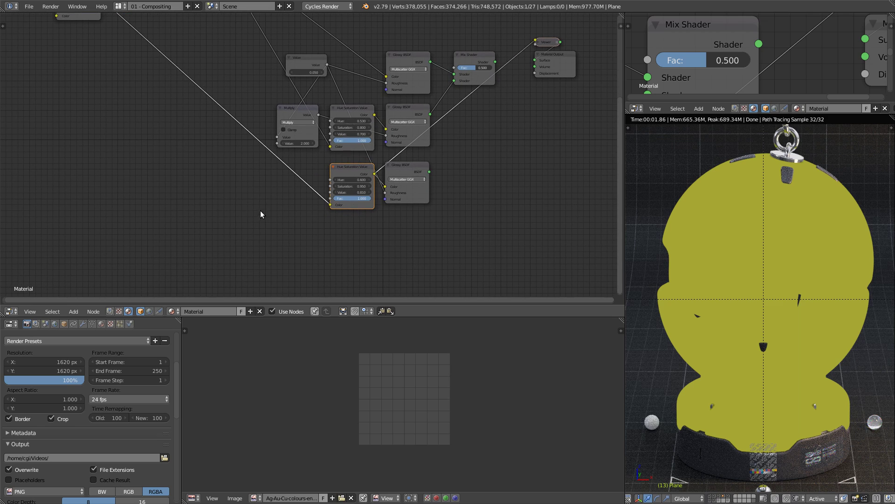
{"action": "key", "text": "shift+a"}
{"action": "mouse_move", "coordinate": [251, 177]}
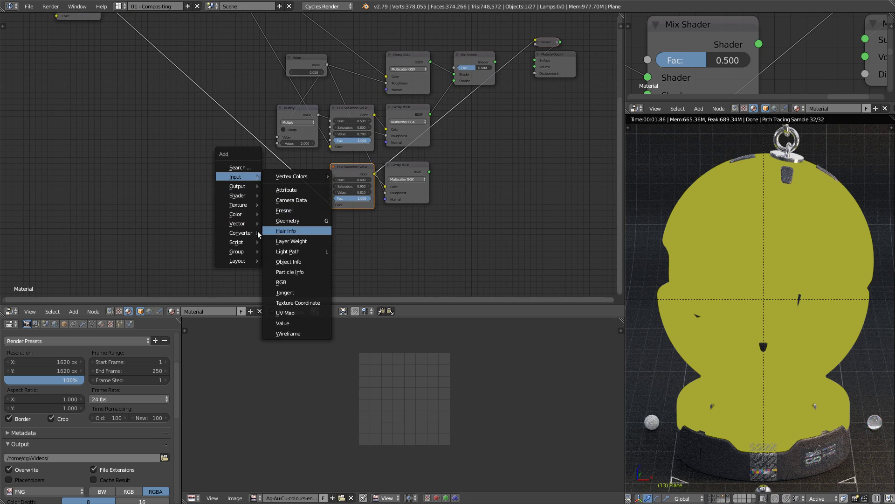
{"action": "mouse_move", "coordinate": [242, 235]}
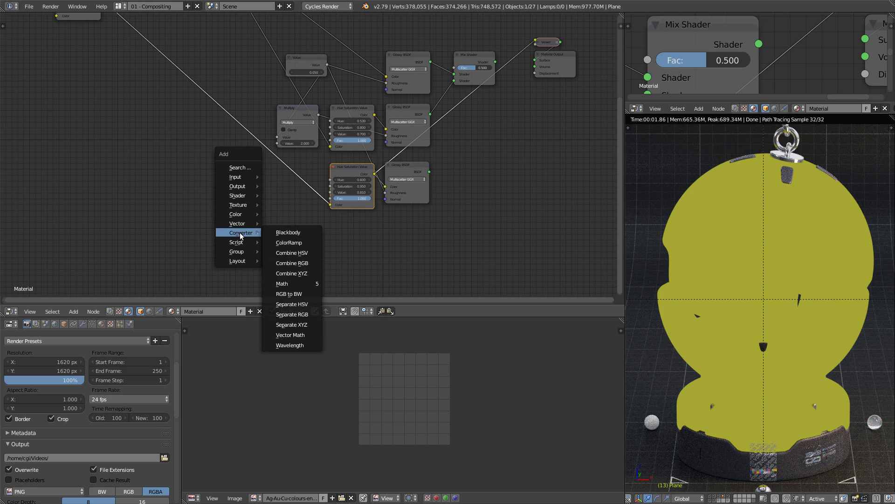
{"action": "mouse_move", "coordinate": [244, 213]}
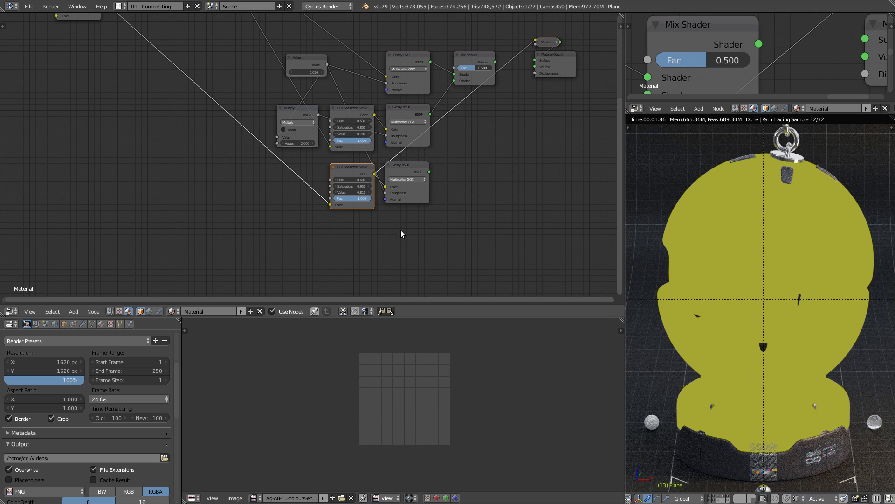
Step: Move the Material Output node aside, duplicate the Mix Shader in front of it, and link the original Mix Shader into the copy
{"action": "middle_click_drag", "start_coordinate": [401, 228], "coordinate": [340, 248]}
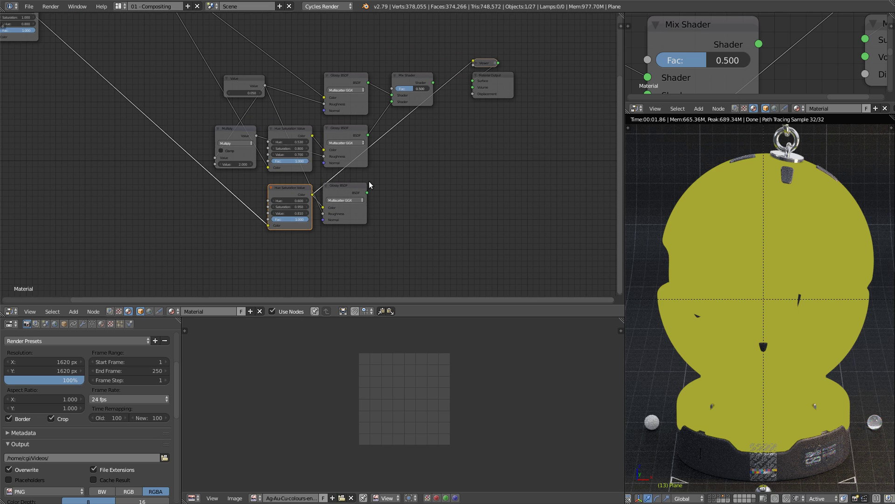
{"action": "left_click_drag", "start_coordinate": [501, 78], "coordinate": [547, 83]}
{"action": "left_click", "coordinate": [409, 78]}
{"action": "key", "text": "shift+d"}
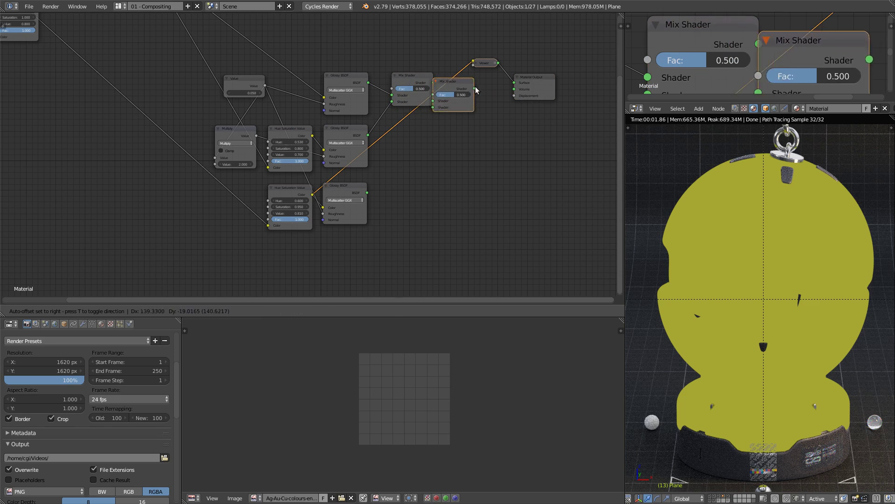
{"action": "left_click", "coordinate": [467, 89]}
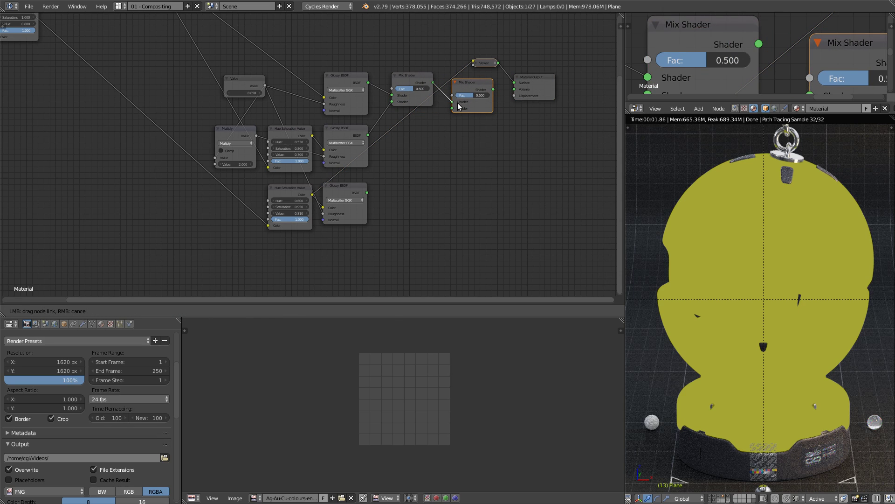
Step: Add a Geometry input node in the free space beside the lowest Hue Saturation Value node
{"action": "key", "text": "shift+a"}
{"action": "mouse_move", "coordinate": [153, 172]}
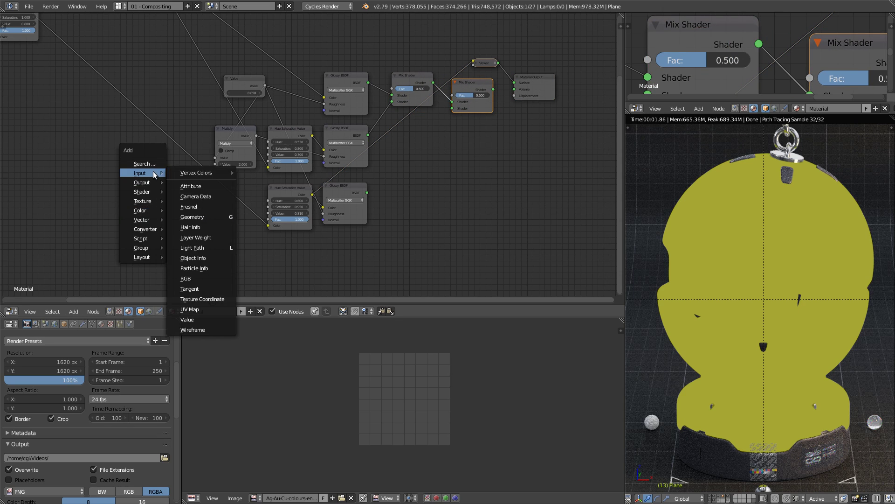
{"action": "left_click", "coordinate": [184, 212]}
{"action": "left_click", "coordinate": [198, 265]}
Step: Add a ColorRamp node beside the Geometry node and link Pointiness to its Fac input
{"action": "key", "text": "shift+a"}
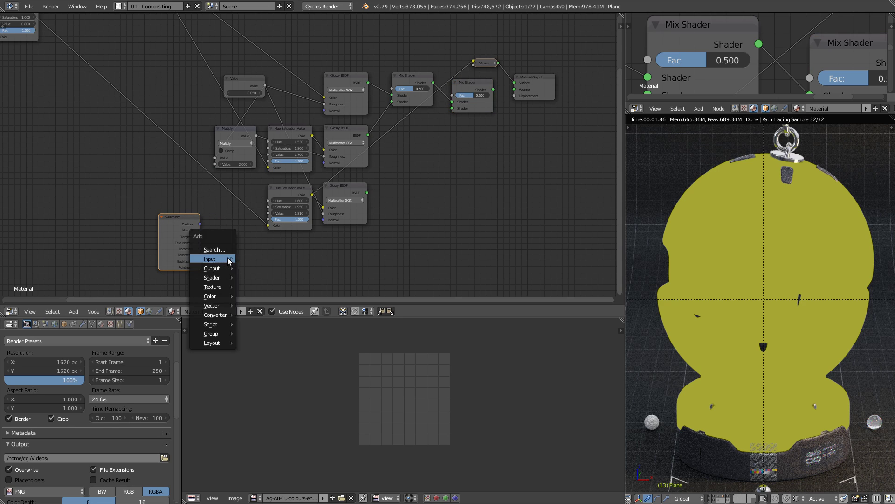
{"action": "mouse_move", "coordinate": [220, 315]}
{"action": "left_click", "coordinate": [256, 325]}
{"action": "left_click", "coordinate": [222, 245]}
{"action": "scroll", "coordinate": [224, 247], "scroll_direction": "up", "scroll_amount": 5}
{"action": "middle_click_drag", "start_coordinate": [224, 247], "coordinate": [266, 140]}
{"action": "left_click_drag", "start_coordinate": [231, 171], "coordinate": [265, 222]}
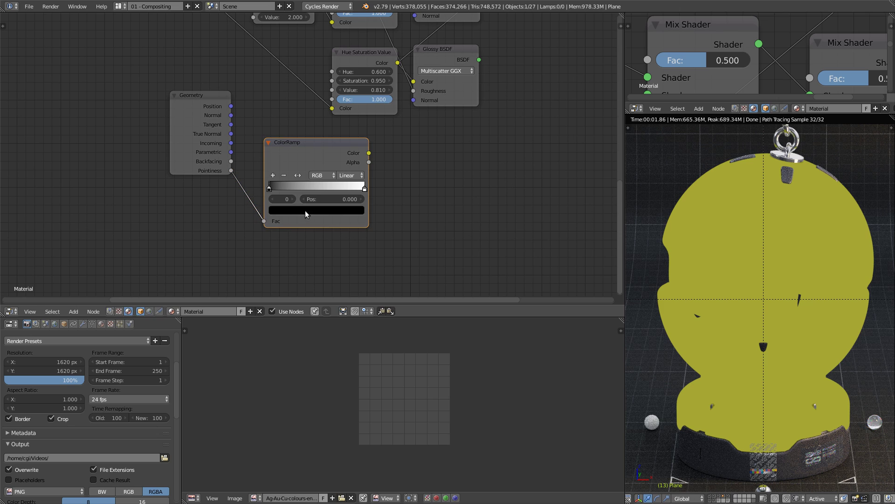
Step: Preview the ColorRamp on the model and set its black stop's position to 0.5 after trying 0.4
{"action": "left_click", "coordinate": [294, 159], "text": "ctrl+shift"}
{"action": "left_click_drag", "start_coordinate": [269, 188], "coordinate": [308, 196]}
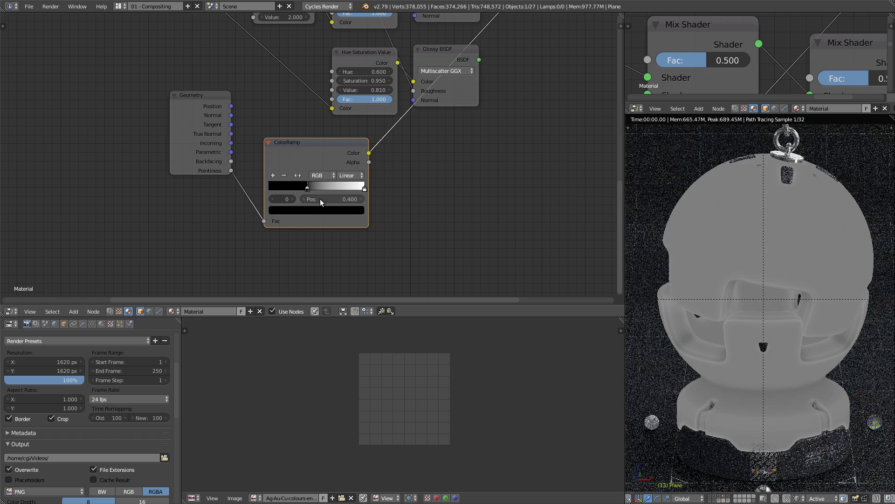
{"action": "double_click", "coordinate": [320, 198]}
{"action": "type", "text": "0.4"}
{"action": "type", "text": "0.5"}
{"action": "key", "text": "Return"}
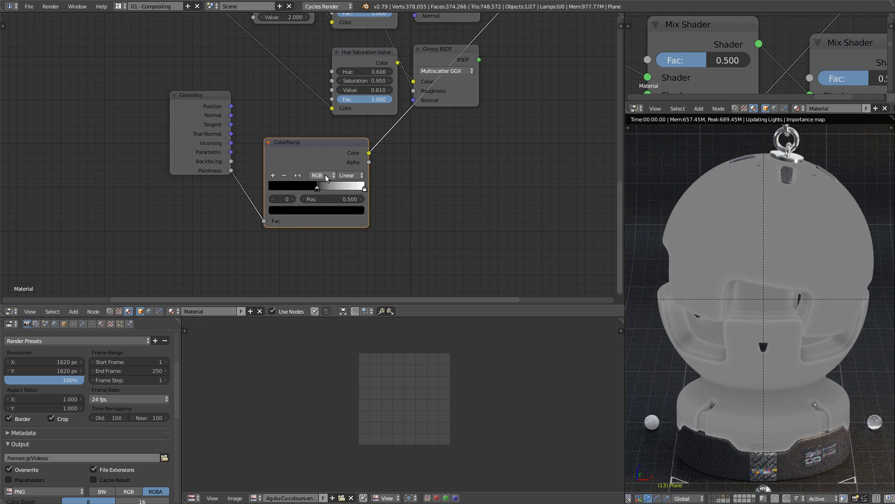
{"action": "middle_click_drag", "start_coordinate": [396, 194], "coordinate": [410, 210]}
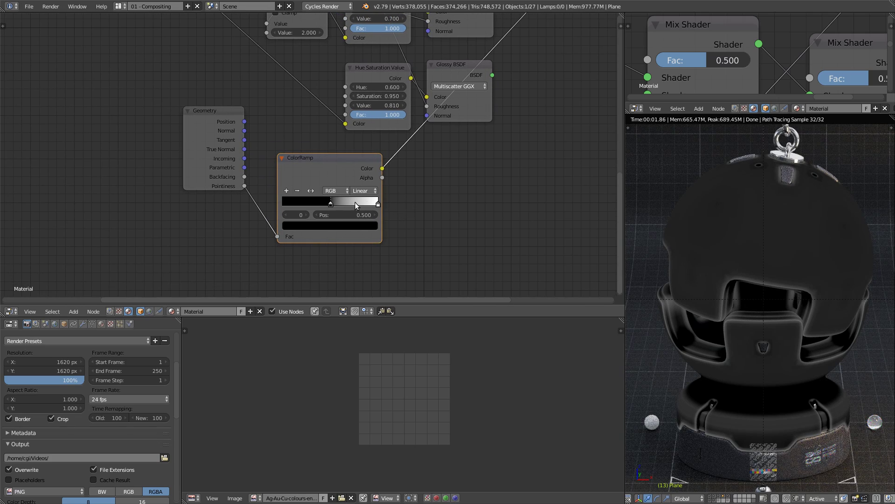
Step: Set the ColorRamp's black stop position to 0.49 after trying 0.48
{"action": "left_click_drag", "start_coordinate": [330, 205], "coordinate": [329, 204]}
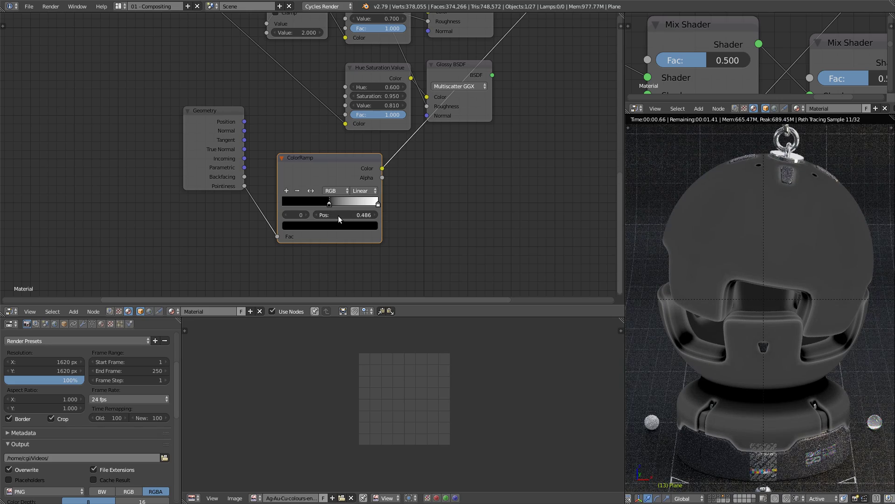
{"action": "left_click", "coordinate": [341, 215]}
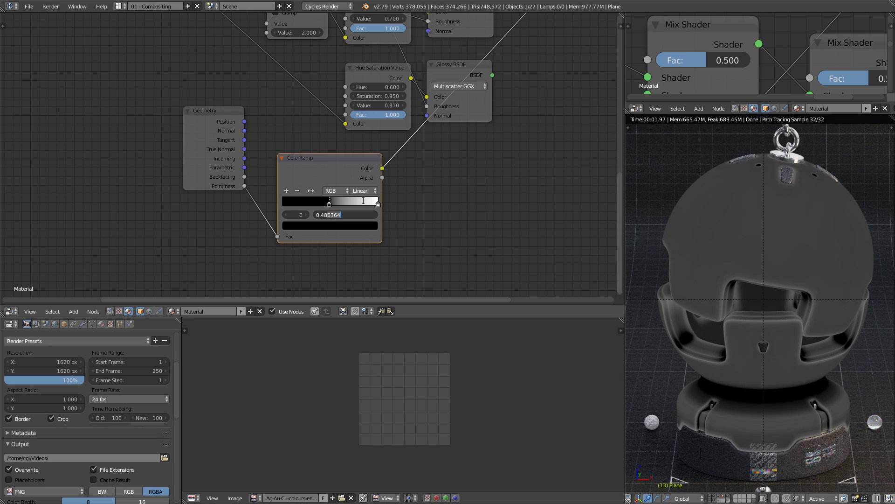
{"action": "key", "text": "BackSpace"}
{"action": "key", "text": "Return"}
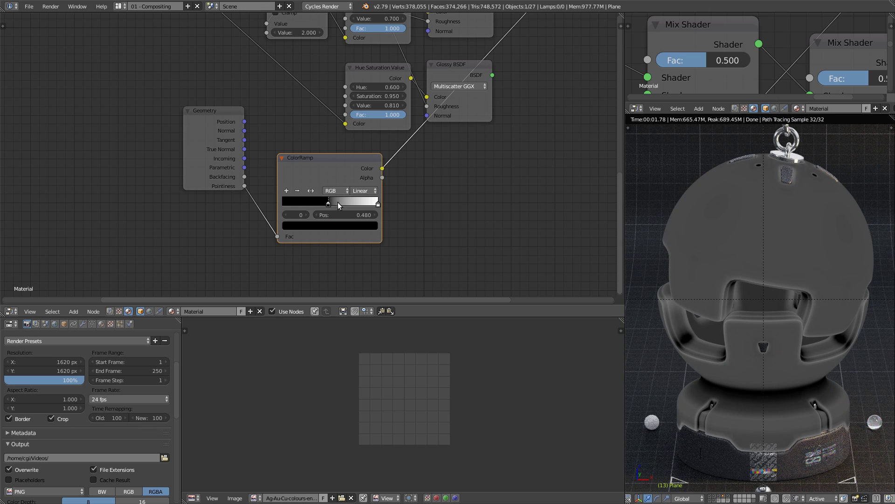
{"action": "double_click", "coordinate": [353, 216]}
{"action": "key", "text": "BackSpace"}
{"action": "type", "text": "9"}
{"action": "key", "text": "Return"}
Step: Link the ColorRamp Color to the second Mix Shader's Fac and the lowest Glossy BSDF to its last Shader input, then preview that Mix Shader
{"action": "scroll", "coordinate": [322, 239], "scroll_direction": "down", "scroll_amount": 3}
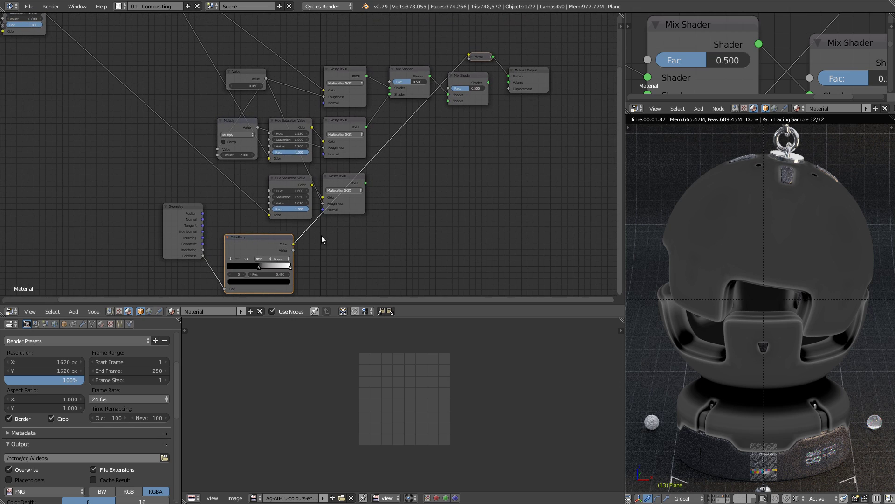
{"action": "left_click_drag", "start_coordinate": [294, 243], "coordinate": [449, 89]}
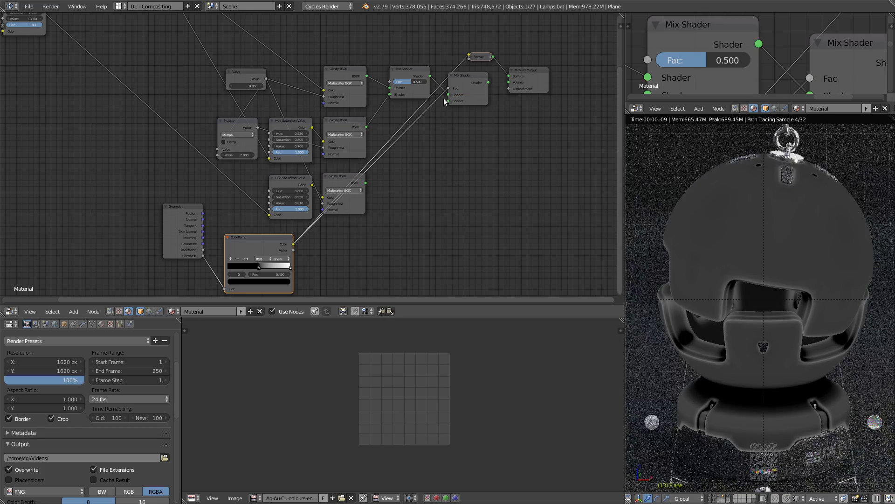
{"action": "left_click", "coordinate": [336, 184], "text": "ctrl+shift"}
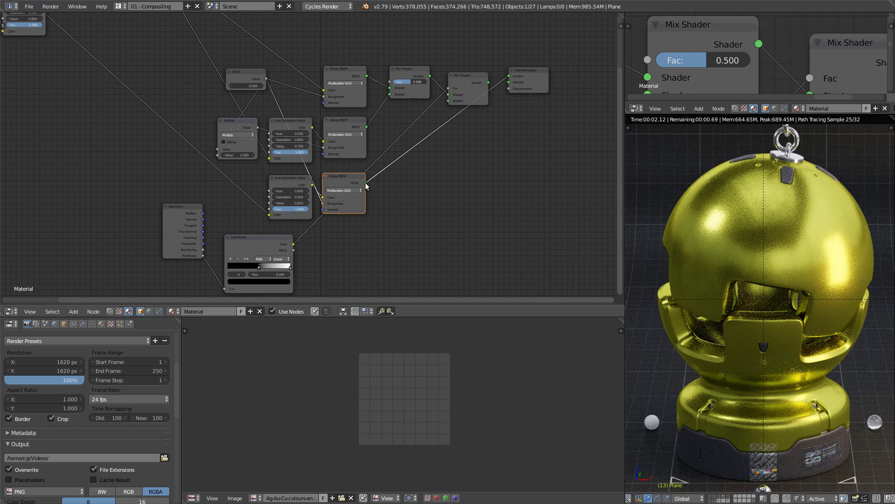
{"action": "left_click_drag", "start_coordinate": [366, 183], "coordinate": [448, 100]}
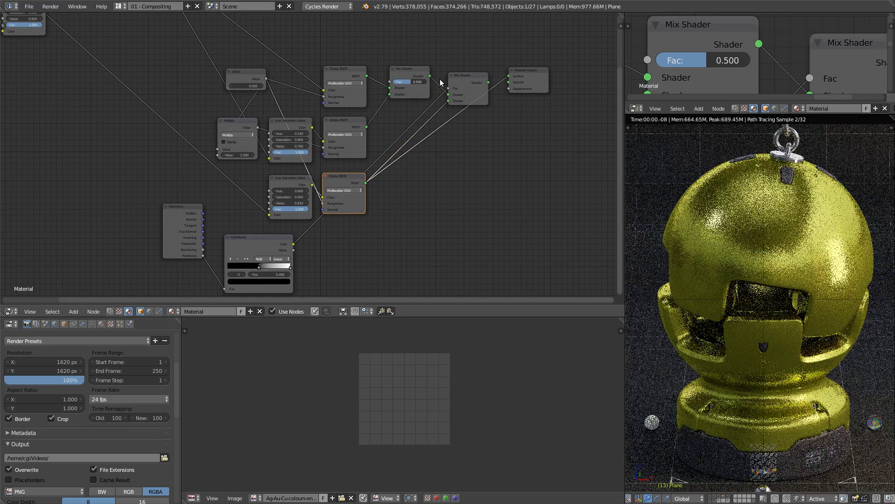
{"action": "left_click", "coordinate": [465, 80], "text": "ctrl+shift"}
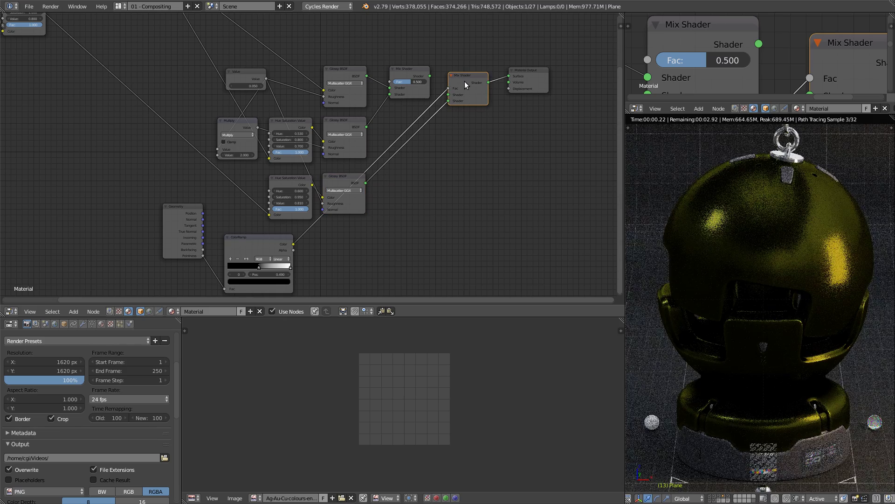
Step: Add a Math node set to Multiply with a value of 1 and insert it between the ColorRamp and the second Mix Shader's Fac
{"action": "scroll", "coordinate": [457, 91], "scroll_direction": "up", "scroll_amount": 2}
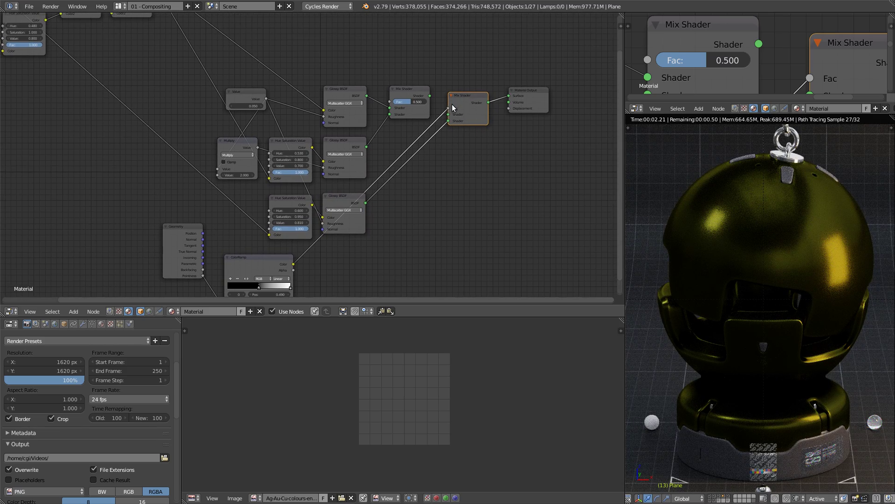
{"action": "key", "text": "shift+a"}
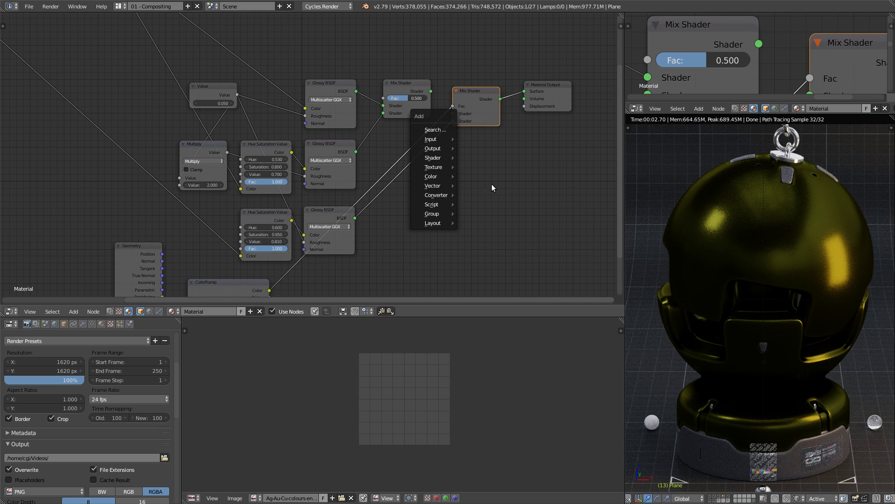
{"action": "key", "text": "n"}
{"action": "key", "text": "m"}
{"action": "left_click", "coordinate": [447, 184]}
{"action": "left_click", "coordinate": [469, 205]}
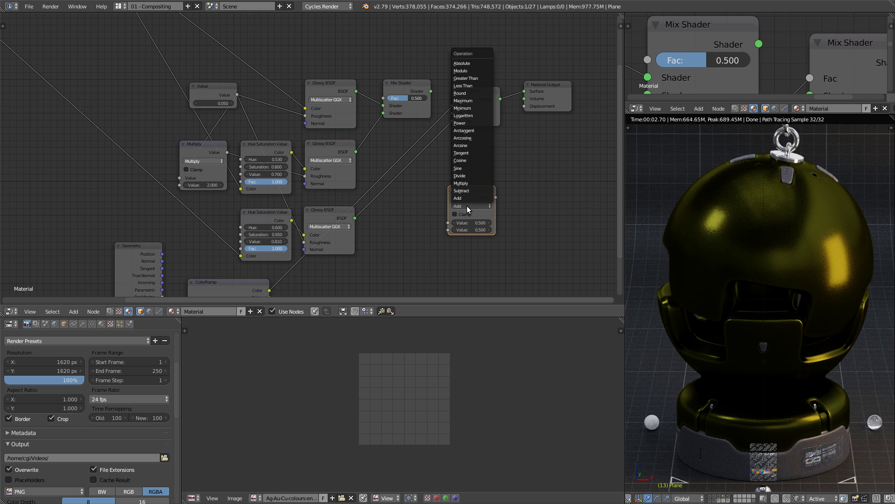
{"action": "left_click", "coordinate": [468, 185]}
{"action": "left_click", "coordinate": [471, 230]}
{"action": "type", "text": "1"}
{"action": "key", "text": "Return"}
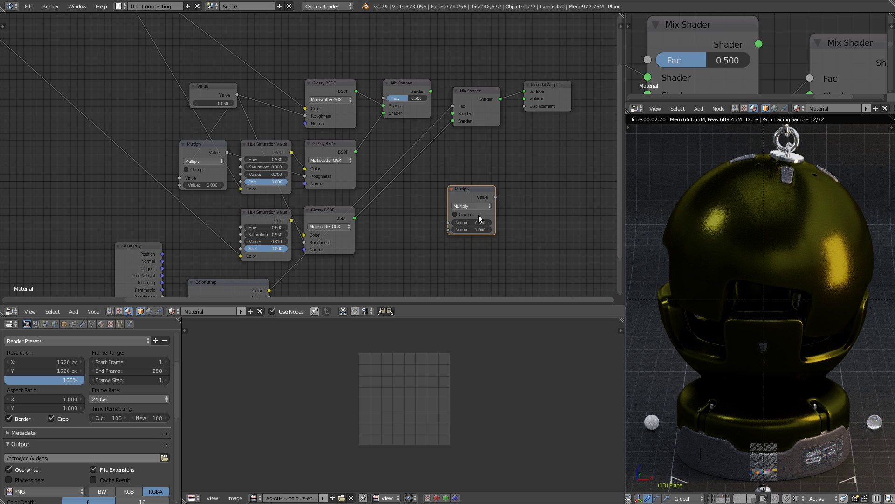
{"action": "left_click_drag", "start_coordinate": [475, 194], "coordinate": [487, 43]}
Step: Link the first Mix Shader into the second one's first Shader input and set the mask's Multiply value to 1.5
{"action": "middle_click_drag", "start_coordinate": [432, 165], "coordinate": [425, 173]}
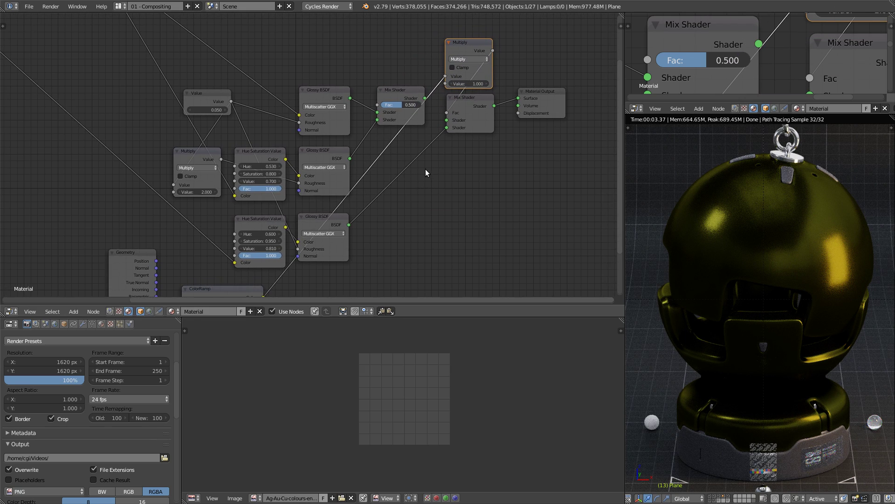
{"action": "left_click_drag", "start_coordinate": [425, 98], "coordinate": [447, 121]}
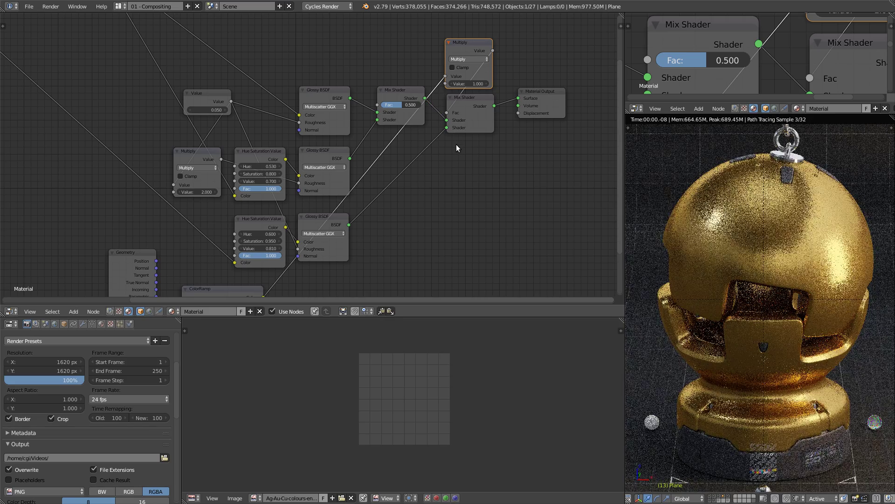
{"action": "mouse_move", "coordinate": [464, 138]}
{"action": "middle_mouse_down"}
{"action": "mouse_move", "coordinate": [458, 152]}
{"action": "mouse_move", "coordinate": [476, 139]}
{"action": "mouse_move", "coordinate": [460, 136]}
{"action": "middle_mouse_up"}
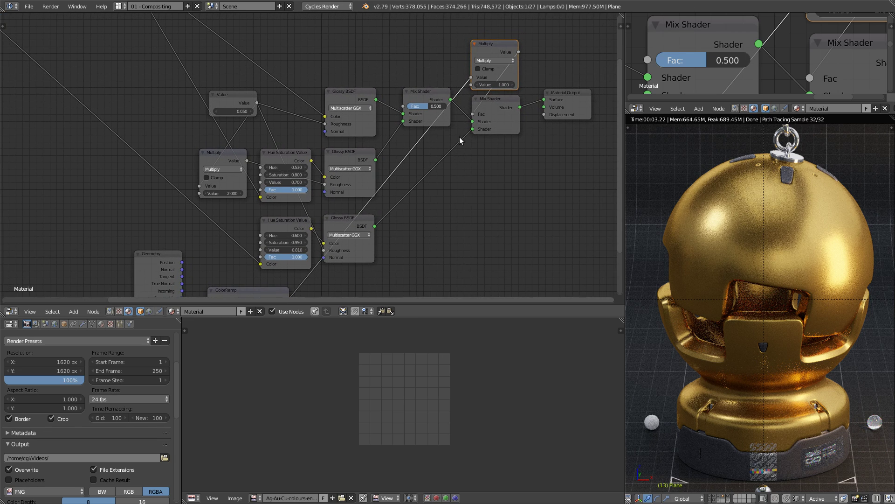
{"action": "left_click", "coordinate": [500, 85]}
{"action": "type", "text": "1.5"}
{"action": "key", "text": "Return"}
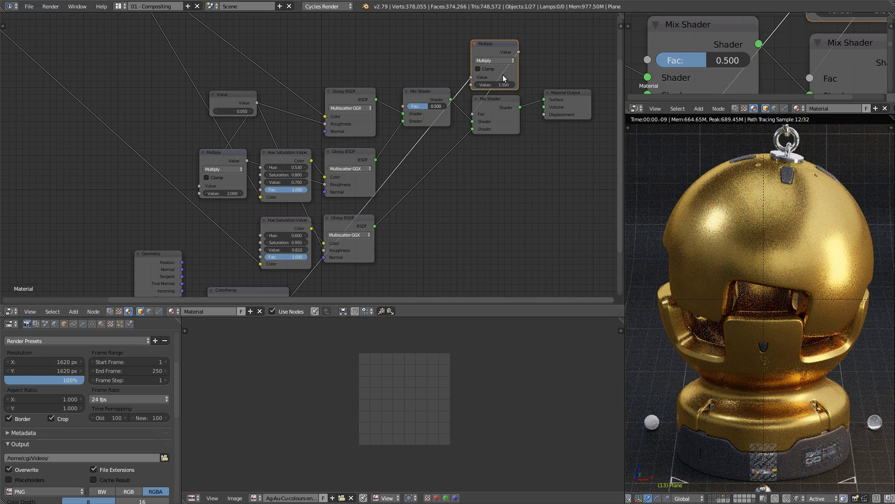
Step: Compare the material with and without the pointiness layer by previewing the first and second Mix Shaders in turn
{"action": "middle_click_drag", "start_coordinate": [310, 258], "coordinate": [359, 185]}
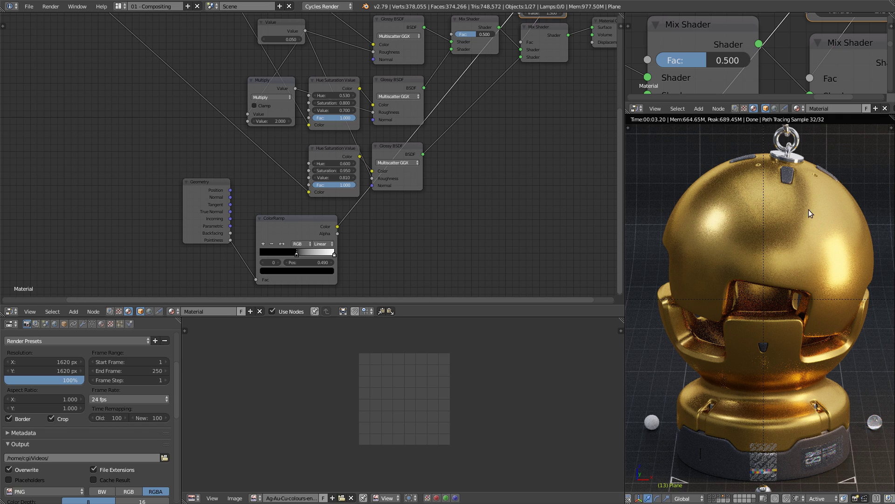
{"action": "middle_click_drag", "start_coordinate": [533, 110], "coordinate": [506, 187]}
{"action": "scroll", "coordinate": [437, 107], "scroll_direction": "up", "scroll_amount": 2}
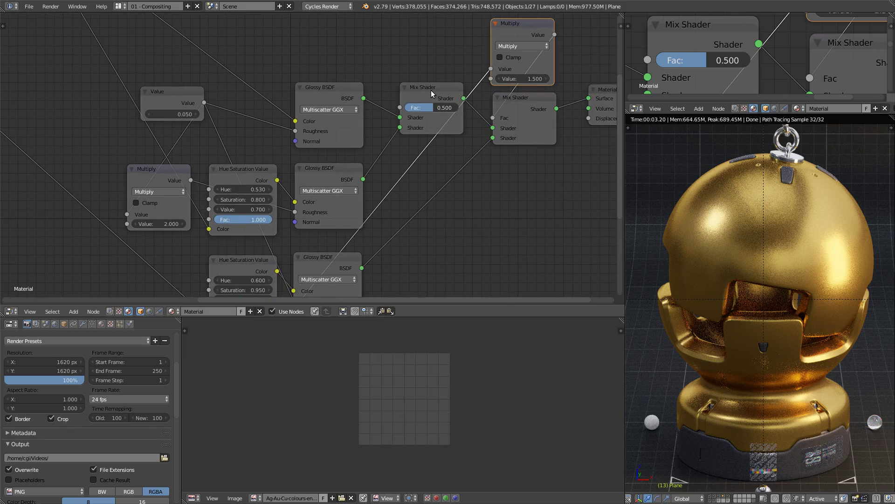
{"action": "left_click", "coordinate": [432, 93], "text": "ctrl+shift"}
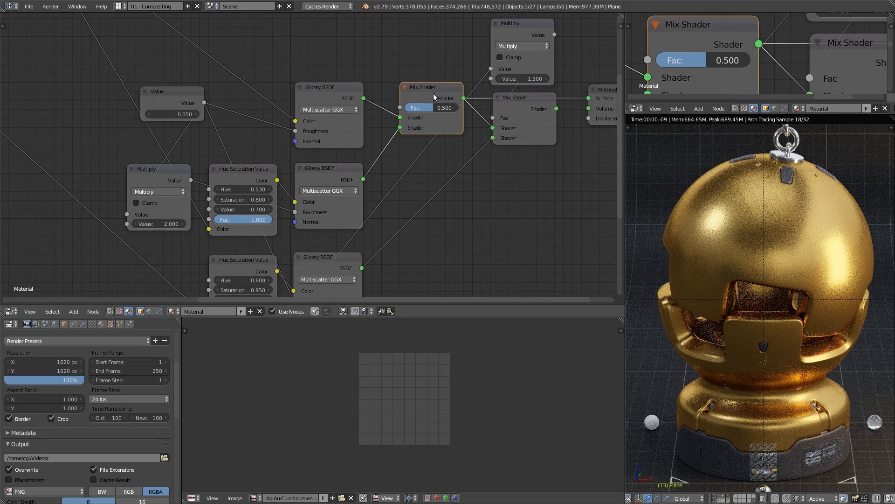
{"action": "left_click", "coordinate": [524, 105], "text": "ctrl+shift"}
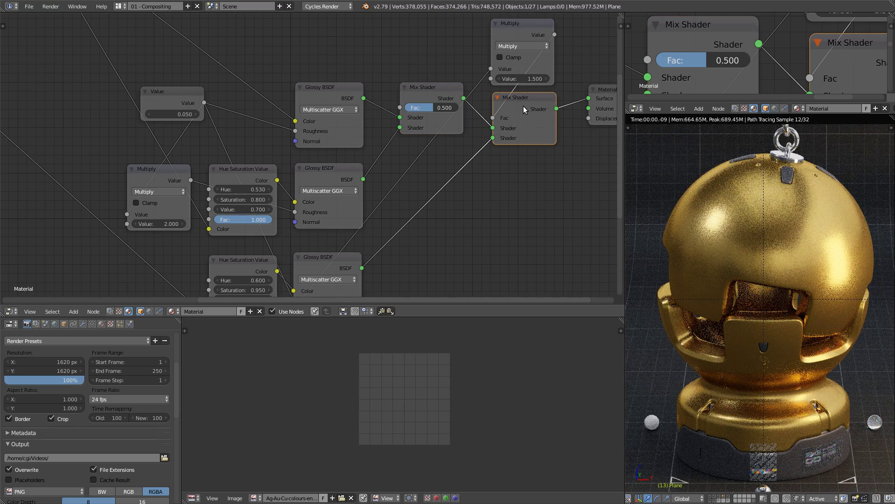
{"action": "left_click", "coordinate": [427, 95], "text": "ctrl+shift"}
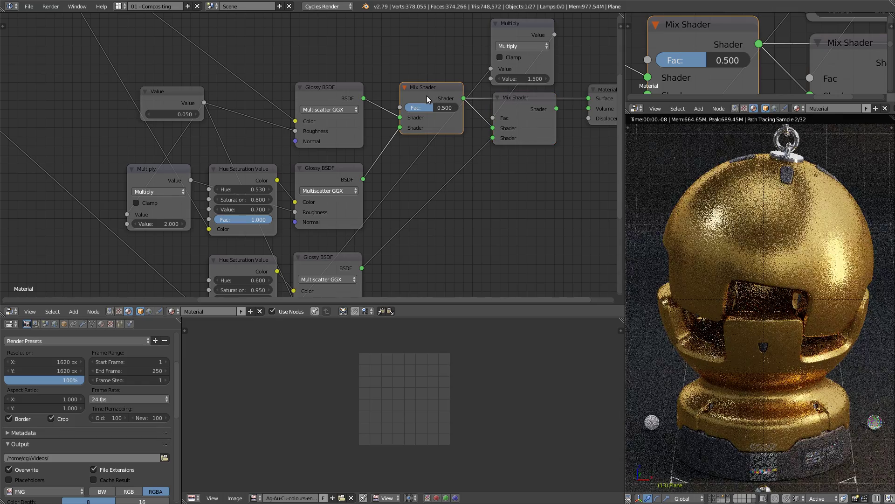
{"action": "left_click", "coordinate": [523, 111], "text": "ctrl+shift"}
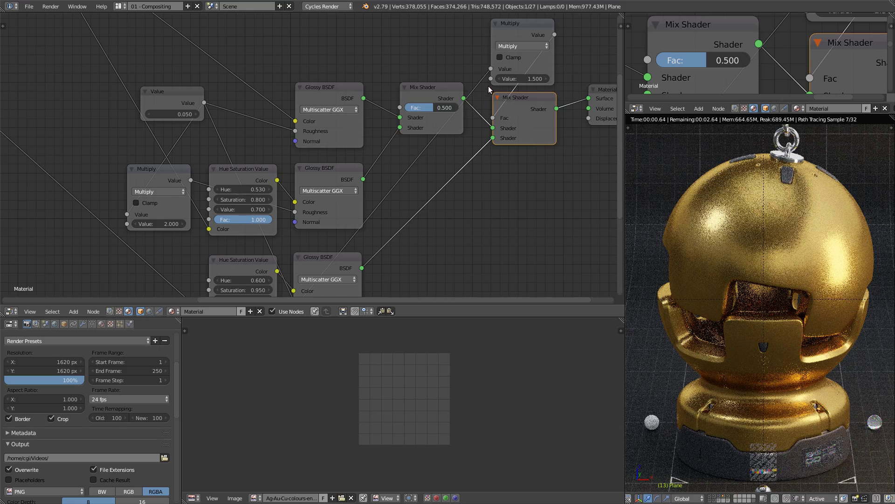
Step: Move the Material Output node farther away, add the N Fresnel node group in the free space, and widen it
{"action": "scroll", "coordinate": [479, 116], "scroll_direction": "down", "scroll_amount": 2}
{"action": "middle_click_drag", "start_coordinate": [479, 116], "coordinate": [462, 110]}
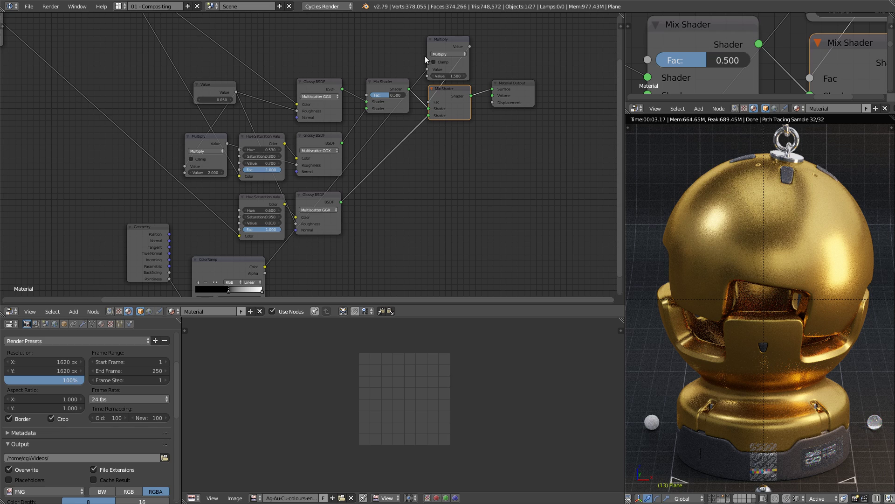
{"action": "middle_click_drag", "start_coordinate": [418, 122], "coordinate": [372, 170]}
{"action": "left_click_drag", "start_coordinate": [503, 96], "coordinate": [618, 100]}
{"action": "middle_click_drag", "start_coordinate": [514, 135], "coordinate": [403, 118]}
{"action": "key", "text": "shift+a"}
{"action": "mouse_move", "coordinate": [398, 153]}
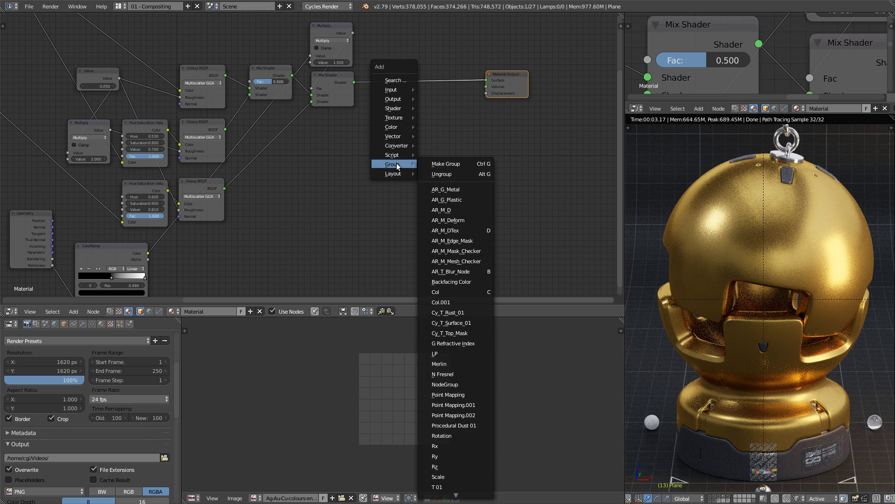
{"action": "mouse_move", "coordinate": [456, 494]}
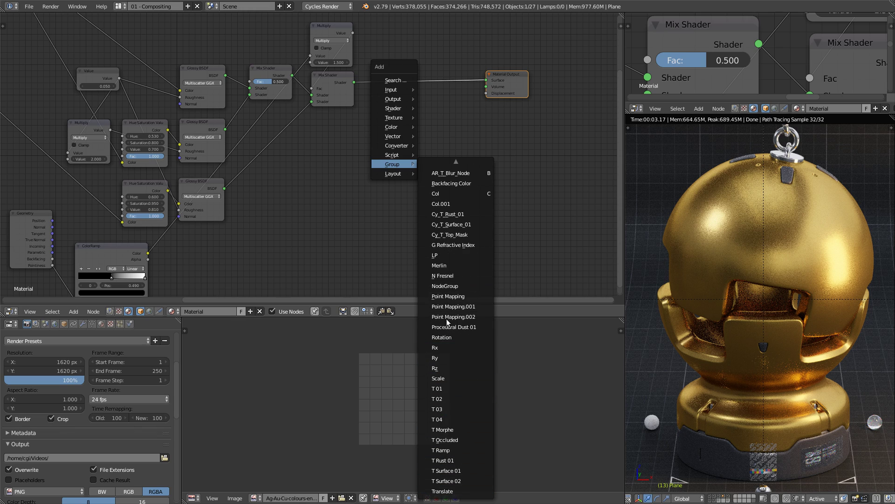
{"action": "left_click", "coordinate": [455, 276]}
{"action": "left_click", "coordinate": [424, 120]}
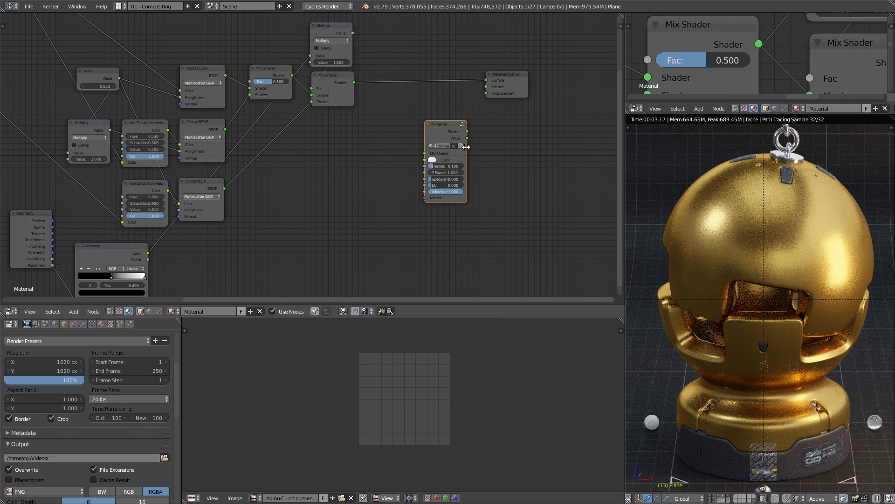
{"action": "left_click_drag", "start_coordinate": [467, 146], "coordinate": [501, 148]}
Step: Inspect the N Fresnel group's contents and insert it between the second Mix Shader and Material Output, cutting and restoring its Mix Shader link
{"action": "scroll", "coordinate": [442, 138], "scroll_direction": "up", "scroll_amount": 8}
{"action": "key", "text": "Tab"}
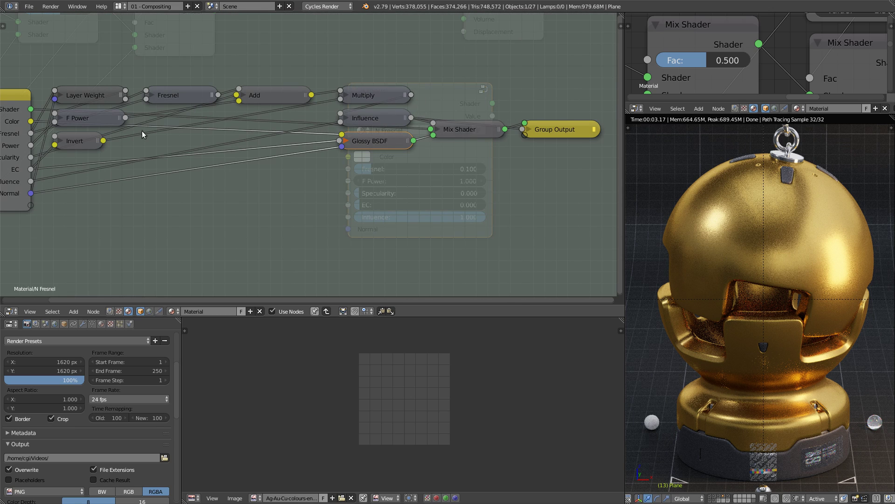
{"action": "key", "text": "Tab"}
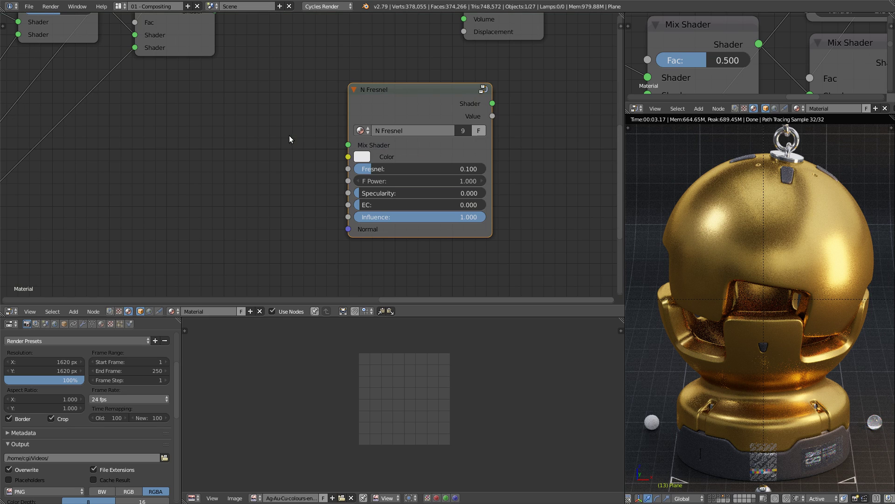
{"action": "middle_click_drag", "start_coordinate": [290, 134], "coordinate": [282, 157], "text": "ctrl"}
{"action": "middle_click_drag", "start_coordinate": [283, 156], "coordinate": [271, 120], "text": "ctrl"}
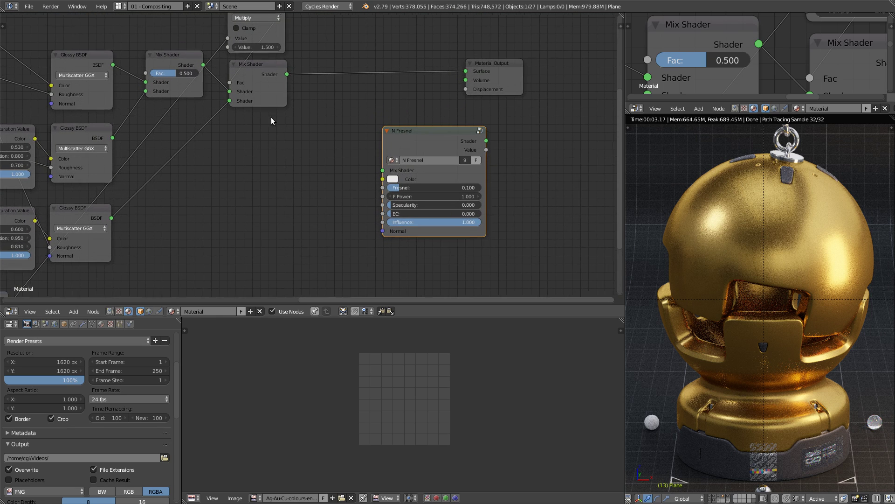
{"action": "left_click_drag", "start_coordinate": [429, 133], "coordinate": [373, 79]}
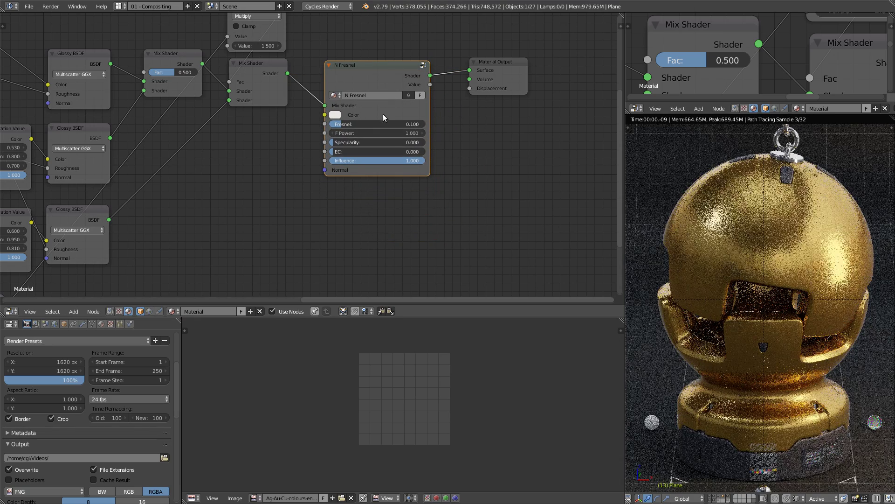
{"action": "middle_click_drag", "start_coordinate": [366, 95], "coordinate": [398, 105]}
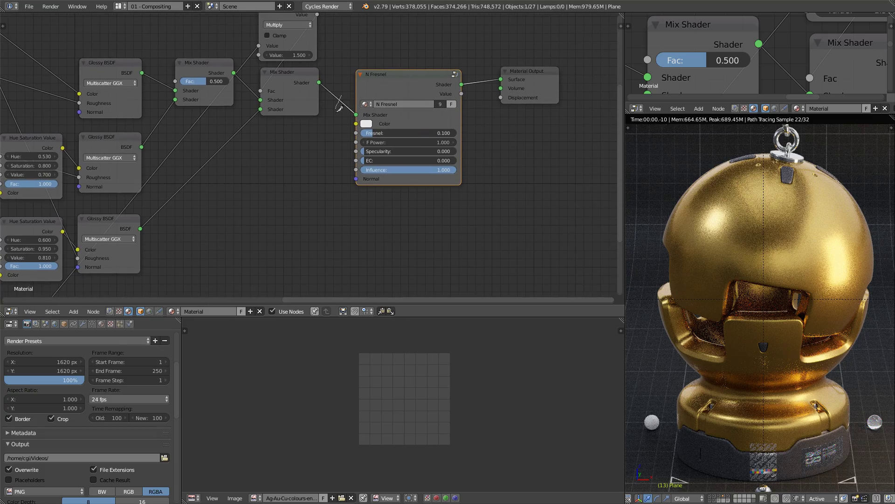
{"action": "right_click_drag", "start_coordinate": [339, 109], "coordinate": [337, 111], "text": "ctrl"}
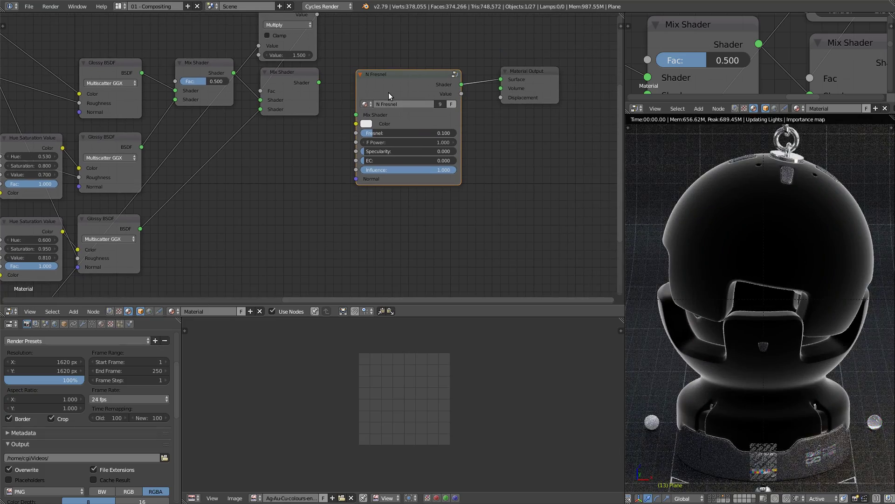
{"action": "mouse_move", "coordinate": [318, 83]}
{"action": "left_mouse_down"}
{"action": "mouse_move", "coordinate": [365, 110]}
{"action": "mouse_move", "coordinate": [358, 114]}
{"action": "left_mouse_up"}
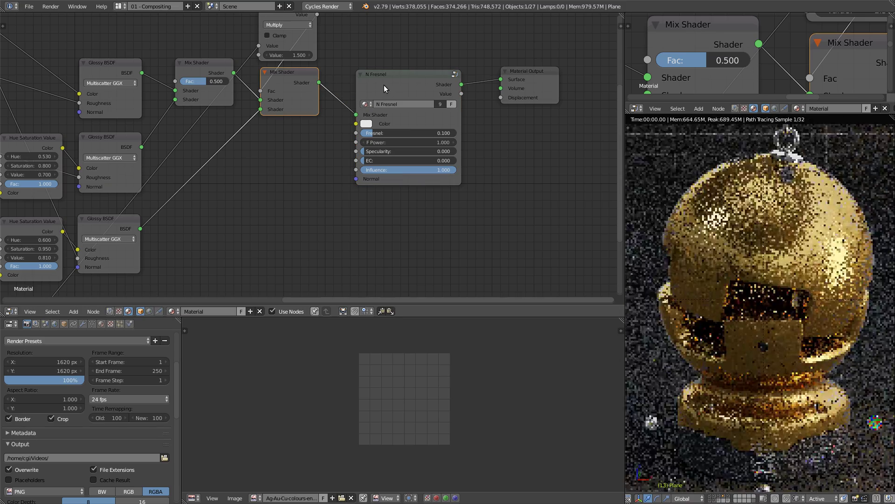
Step: Preview the N Fresnel group's Value output on the model and set its Fresnel to 0.2
{"action": "left_click", "coordinate": [384, 85], "text": "ctrl+shift"}
{"action": "scroll", "coordinate": [390, 73], "scroll_direction": "up", "scroll_amount": 2}
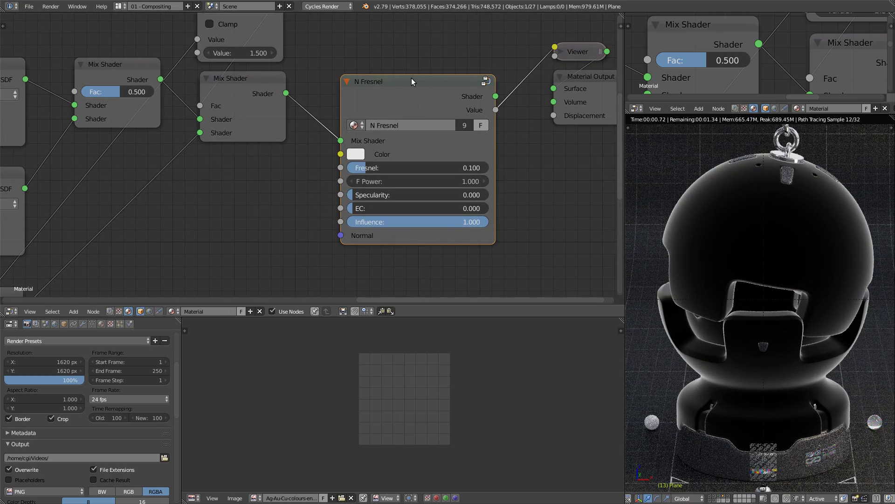
{"action": "left_click", "coordinate": [405, 168]}
{"action": "type", "text": "."}
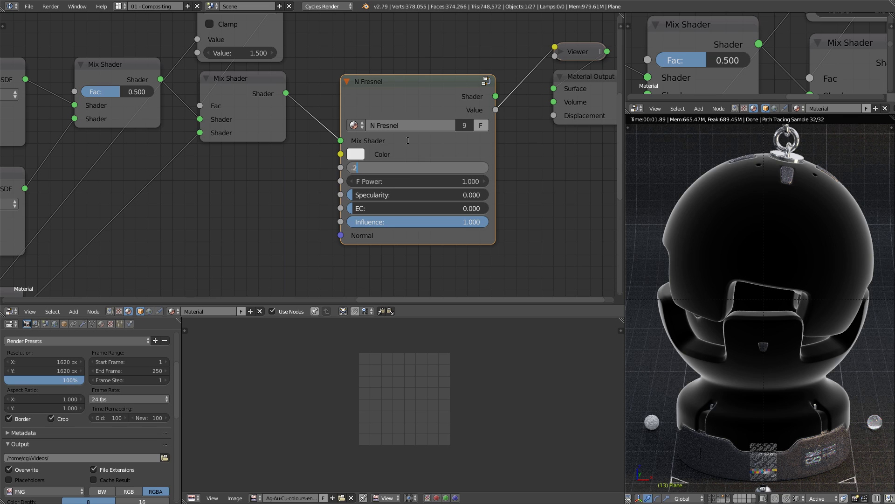
{"action": "type", "text": "2"}
{"action": "key", "text": "Return"}
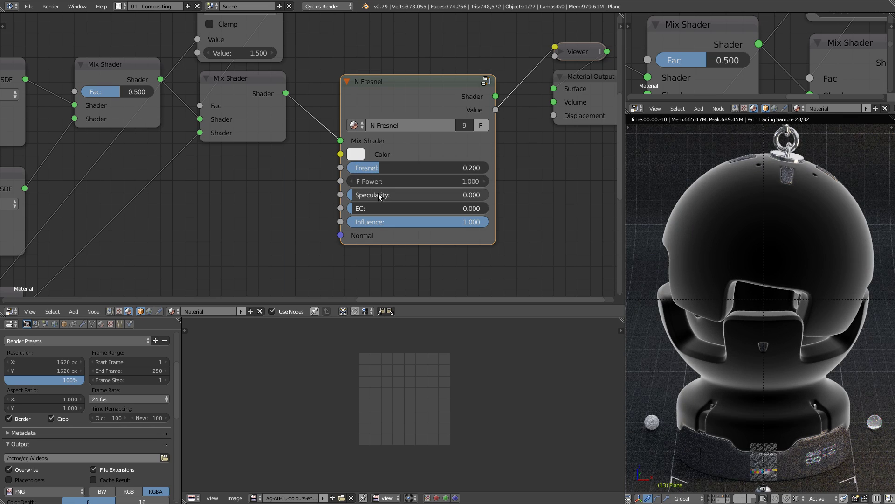
Step: Set the N Fresnel group's Specularity to 0.1 and EC to 0.05
{"action": "left_click", "coordinate": [379, 195]}
{"action": "type", "text": ".1"}
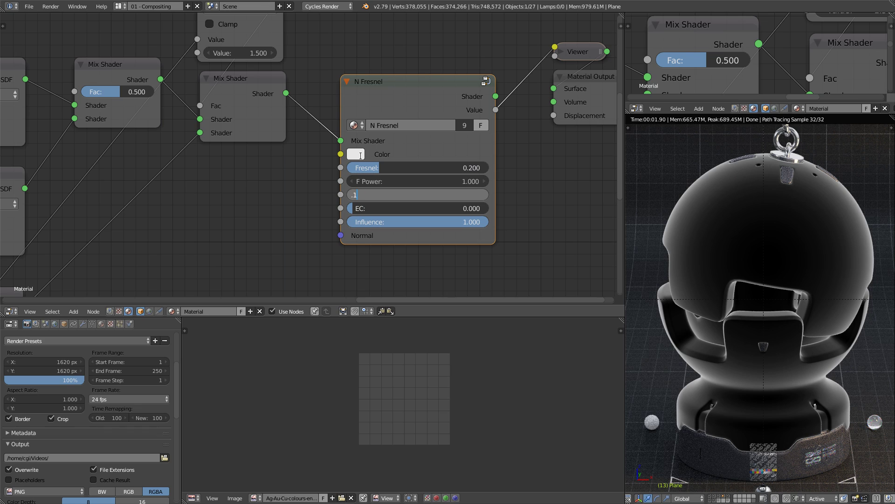
{"action": "key", "text": "Return"}
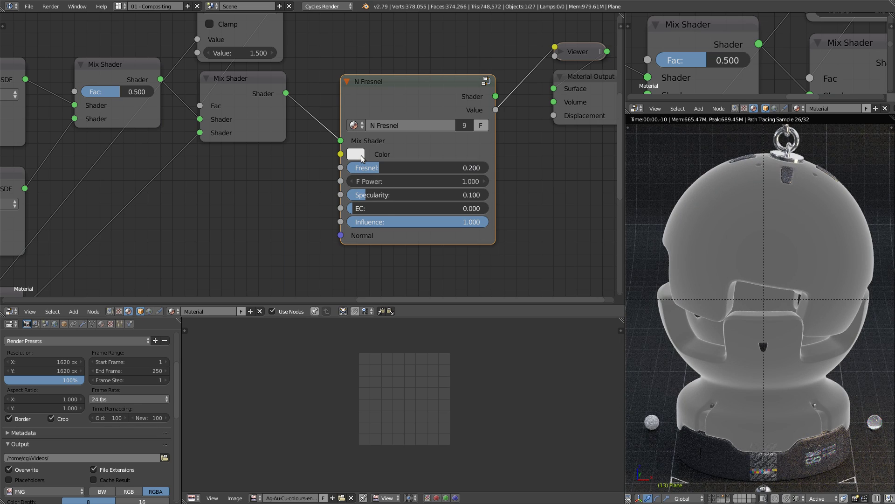
{"action": "left_click", "coordinate": [382, 209]}
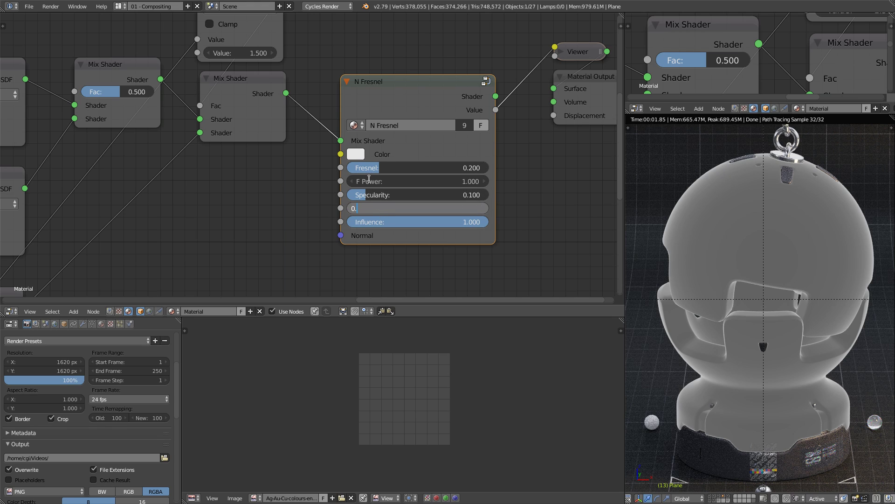
{"action": "type", "text": "5"}
{"action": "key", "text": "Return"}
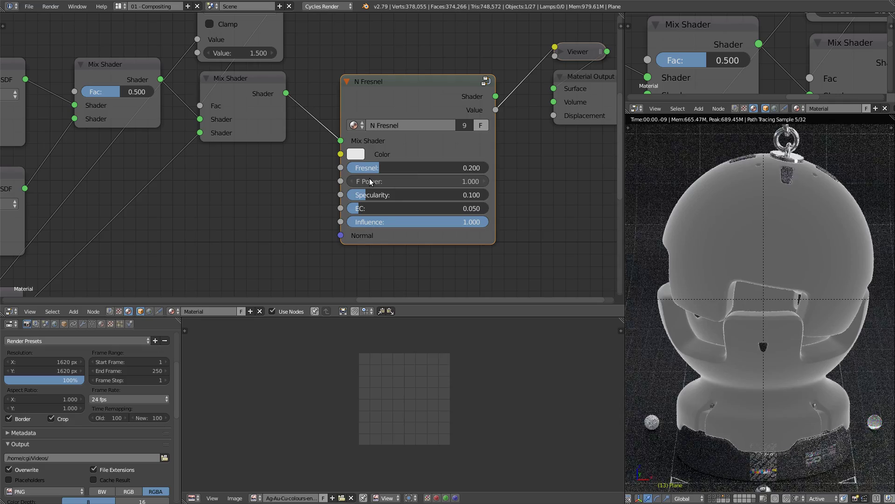
Step: Switch the preview to the N Fresnel group's Shader output and set its Influence to 0.5
{"action": "left_click", "coordinate": [370, 98], "text": "ctrl+shift"}
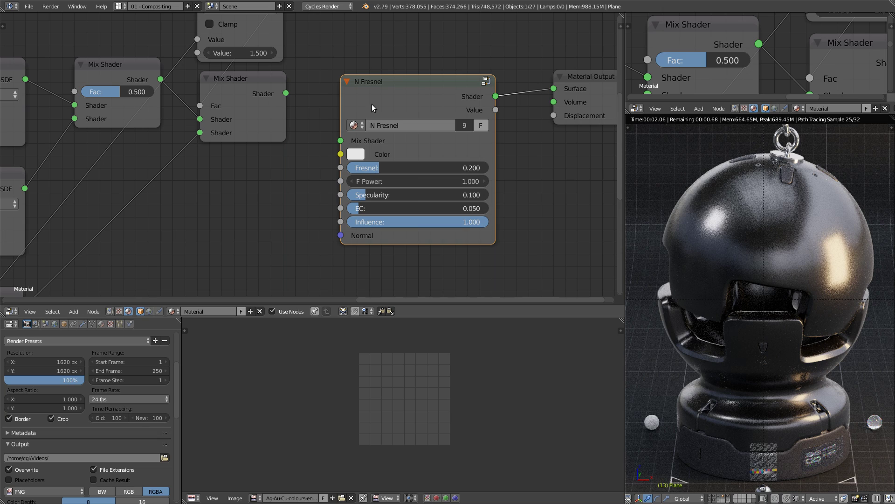
{"action": "scroll", "coordinate": [371, 103], "scroll_direction": "up", "scroll_amount": 1}
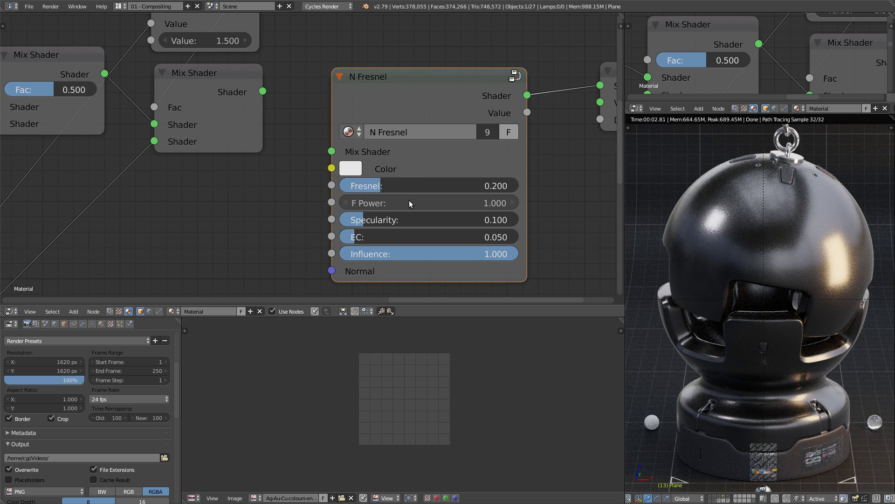
{"action": "left_click", "coordinate": [424, 253]}
{"action": "type", "text": ".5"}
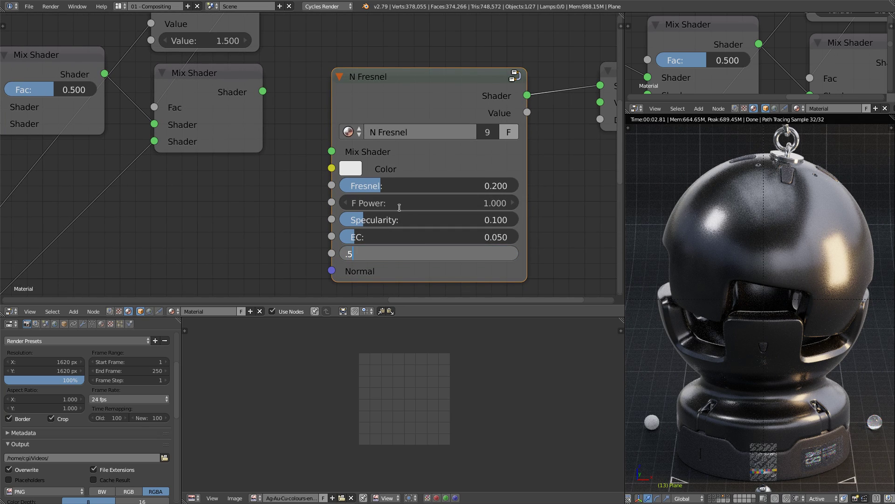
{"action": "key", "text": "Return"}
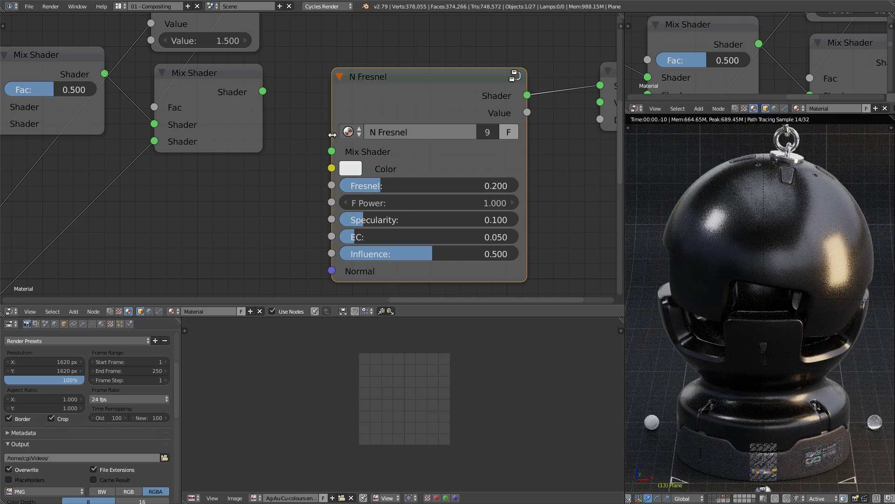
Step: Add a Hue/Saturation node below the N Fresnel group and link the gold RGB node's output to its Color input
{"action": "scroll", "coordinate": [351, 147], "scroll_direction": "down", "scroll_amount": 2}
{"action": "middle_click_drag", "start_coordinate": [338, 157], "coordinate": [406, 147]}
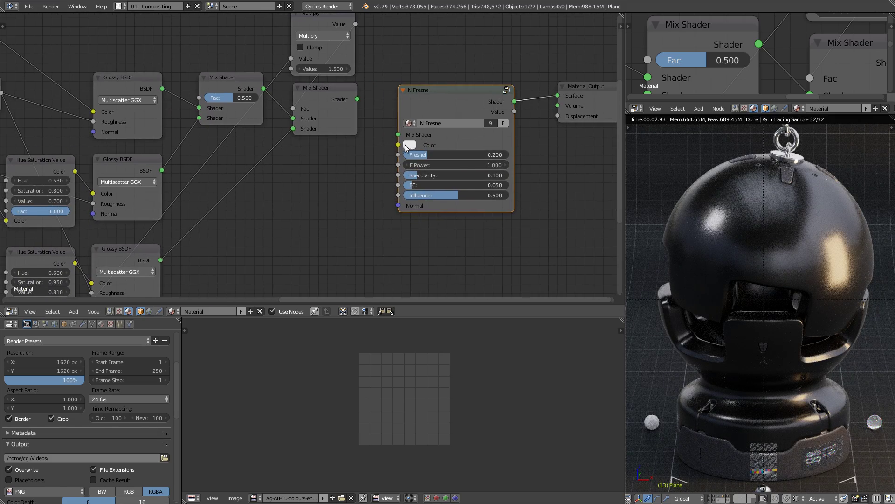
{"action": "scroll", "coordinate": [349, 173], "scroll_direction": "down", "scroll_amount": 2}
{"action": "middle_click_drag", "start_coordinate": [349, 174], "coordinate": [388, 158]}
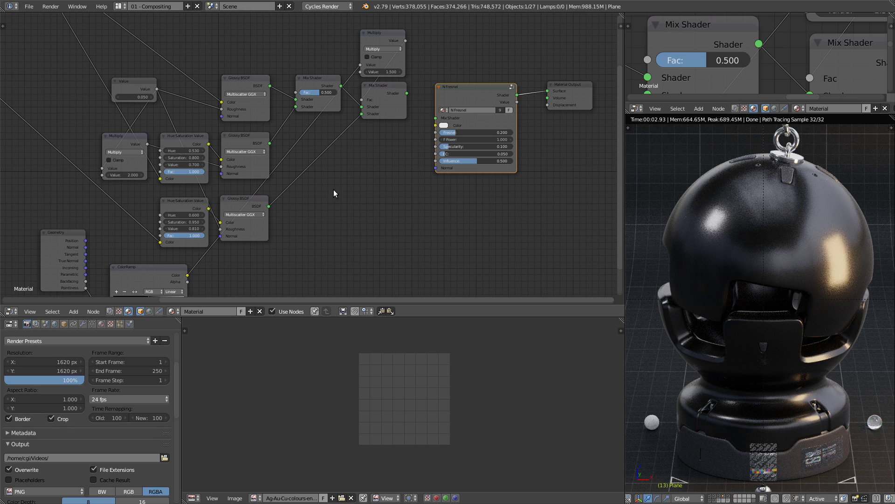
{"action": "key", "text": "shift+a"}
{"action": "mouse_move", "coordinate": [334, 147]}
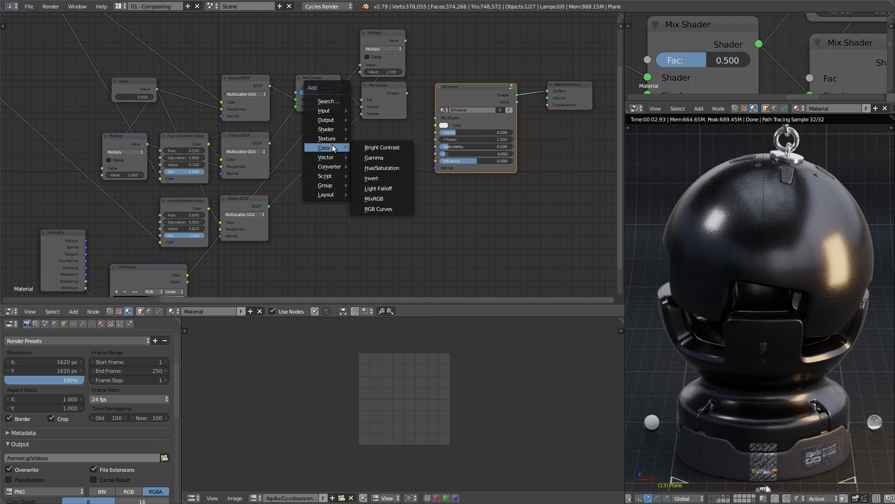
{"action": "left_click", "coordinate": [383, 168]}
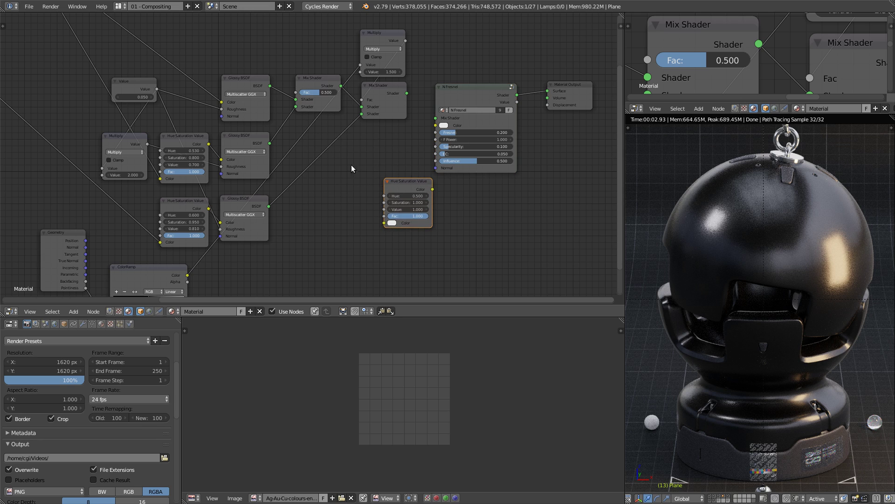
{"action": "key", "text": "Home"}
{"action": "middle_click_drag", "start_coordinate": [107, 95], "coordinate": [118, 129]}
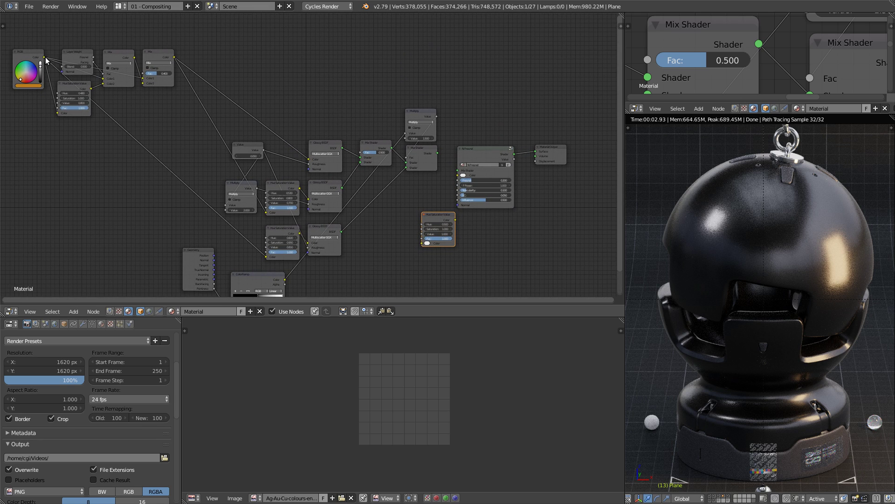
{"action": "left_click_drag", "start_coordinate": [44, 58], "coordinate": [422, 243]}
Step: Try Saturation values of 0.3 and 0.8 on the new Hue Saturation Value node
{"action": "scroll", "coordinate": [439, 256], "scroll_direction": "up", "scroll_amount": 5}
{"action": "left_click", "coordinate": [455, 170]}
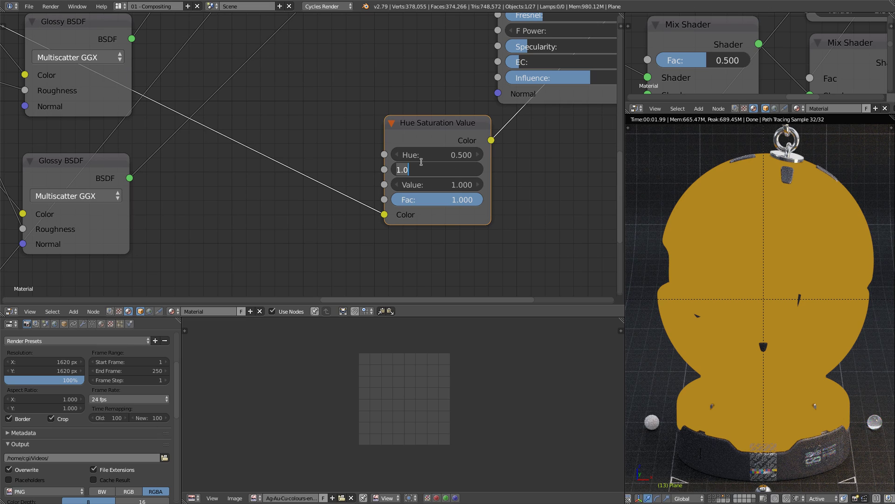
{"action": "type", "text": ".3"}
{"action": "key", "text": "Return"}
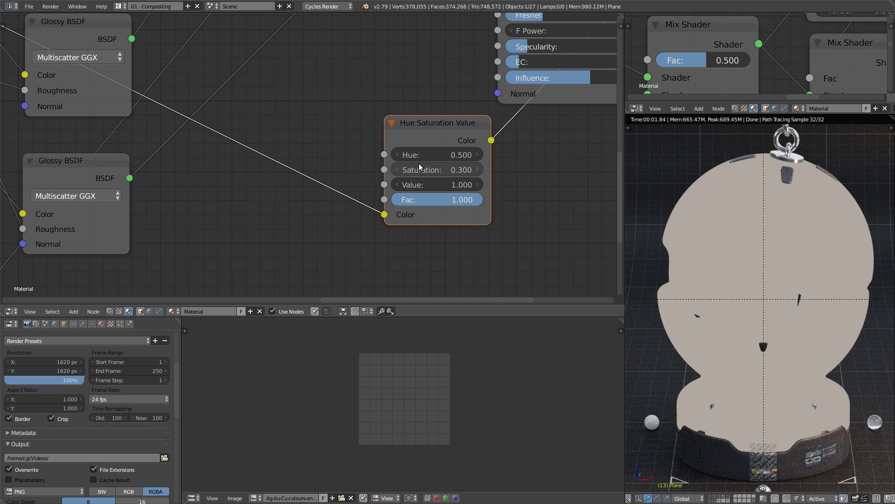
{"action": "left_click_drag", "start_coordinate": [417, 170], "coordinate": [424, 172]}
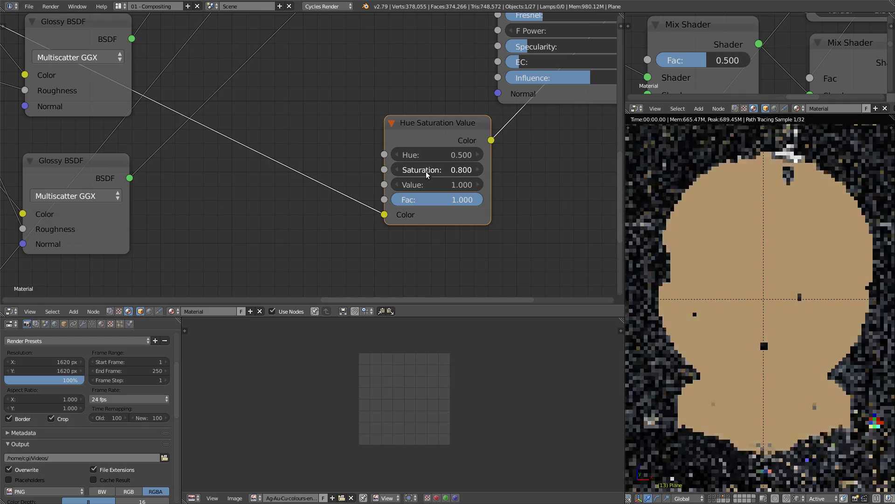
Step: Try a Hue of 0.55 on the new Hue Saturation Value node, settle on 0.53, and set its Saturation to 0.4
{"action": "left_click", "coordinate": [434, 154]}
{"action": "type", "text": "0.5"}
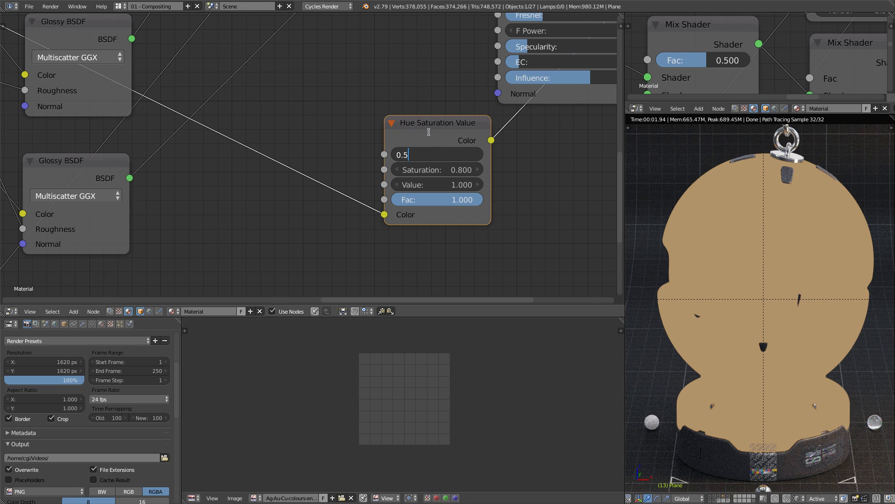
{"action": "type", "text": "5"}
{"action": "key", "text": "Return"}
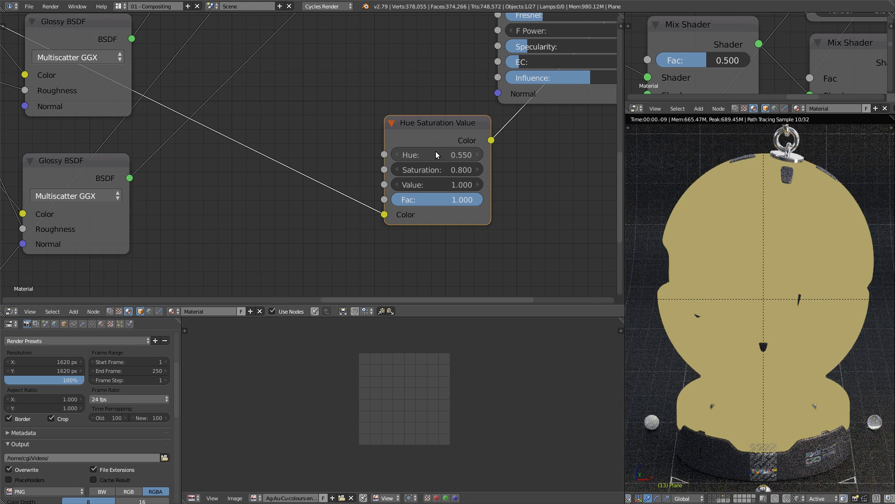
{"action": "left_click", "coordinate": [436, 152]}
{"action": "key", "text": "BackSpace"}
{"action": "type", "text": "3"}
{"action": "key", "text": "Return"}
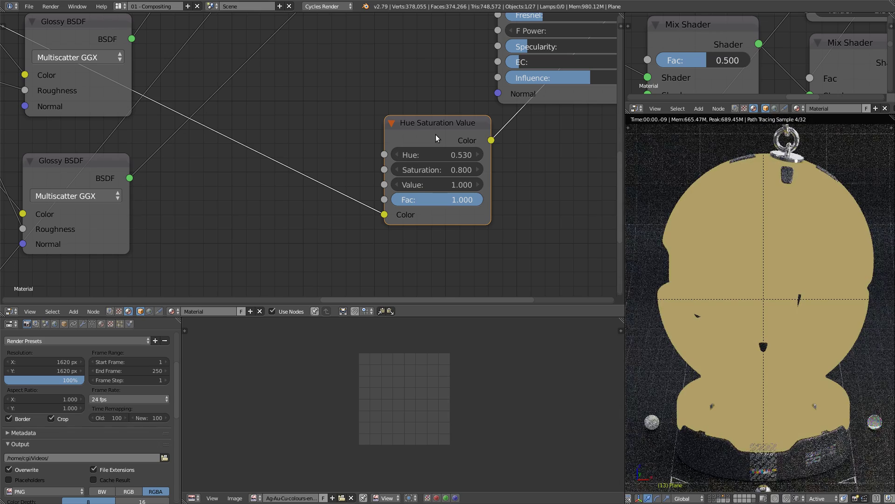
{"action": "left_click", "coordinate": [421, 172]}
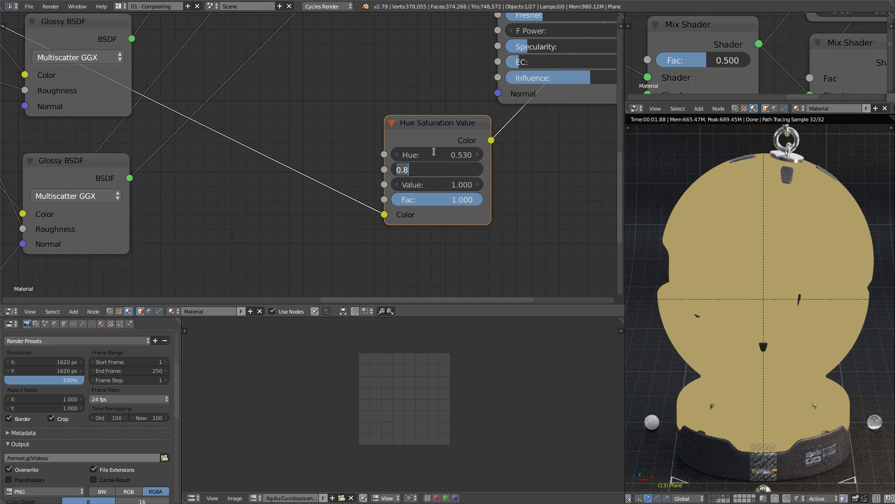
{"action": "type", "text": ".4"}
{"action": "key", "text": "Return"}
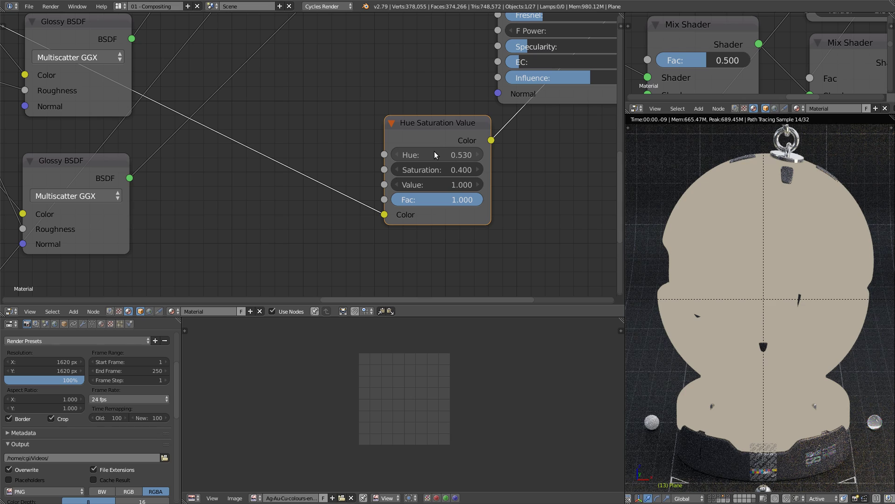
Step: Link the new Hue Saturation Value node to N Fresnel's Color and the second Mix Shader to its Mix Shader input, and preview its Shader output
{"action": "scroll", "coordinate": [380, 161], "scroll_direction": "down", "scroll_amount": 4}
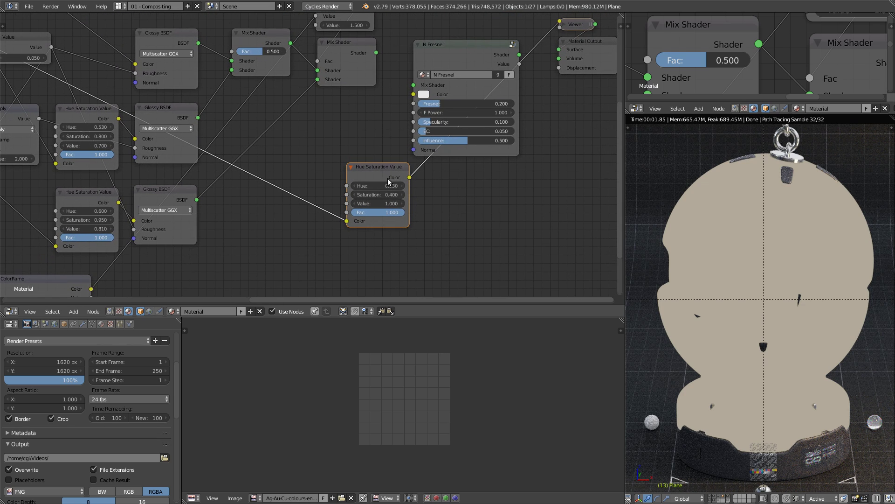
{"action": "left_click_drag", "start_coordinate": [409, 177], "coordinate": [410, 176]}
{"action": "left_click_drag", "start_coordinate": [404, 100], "coordinate": [414, 95]}
{"action": "left_click_drag", "start_coordinate": [376, 52], "coordinate": [414, 85]}
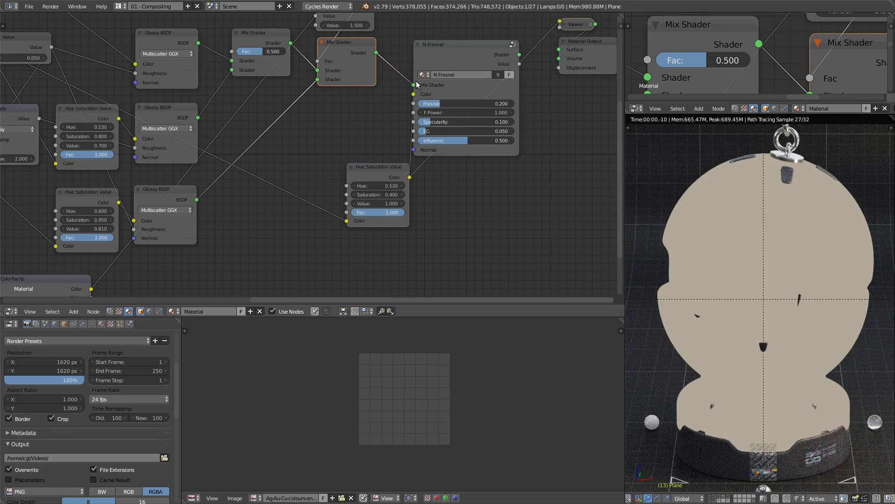
{"action": "left_click", "coordinate": [438, 53], "text": "ctrl+shift"}
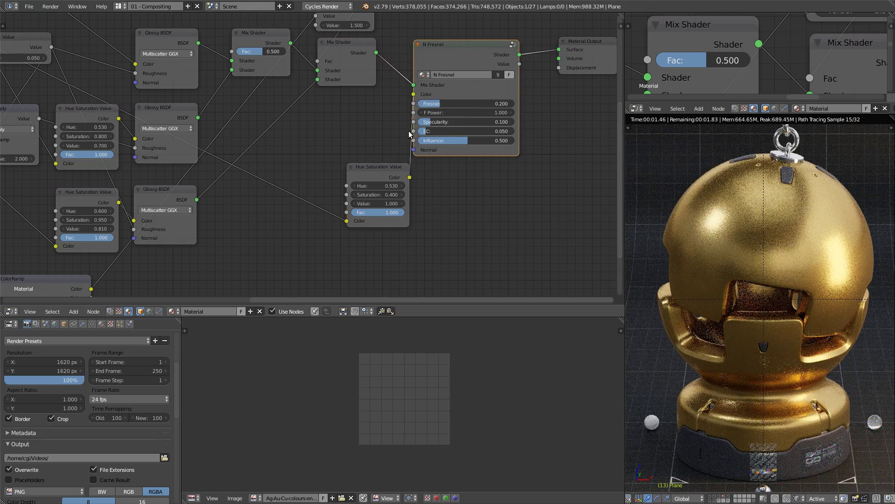
Step: Shift the Hue Saturation Value node feeding N Fresnel slightly away from the group and set its Saturation to 0.3
{"action": "left_click_drag", "start_coordinate": [380, 167], "coordinate": [370, 156]}
{"action": "scroll", "coordinate": [370, 213], "scroll_direction": "up", "scroll_amount": 4}
{"action": "double_click", "coordinate": [370, 174]}
{"action": "key", "text": "BackSpace"}
{"action": "type", "text": "3"}
{"action": "key", "text": "Return"}
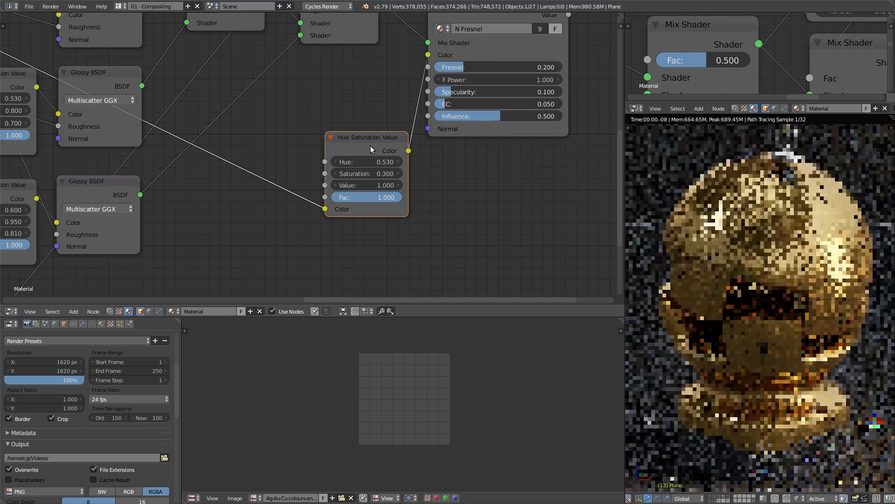
Step: Set the N Fresnel group's Influence to 0.8, check its Value output in the preview, and return to its Shader output
{"action": "double_click", "coordinate": [448, 117]}
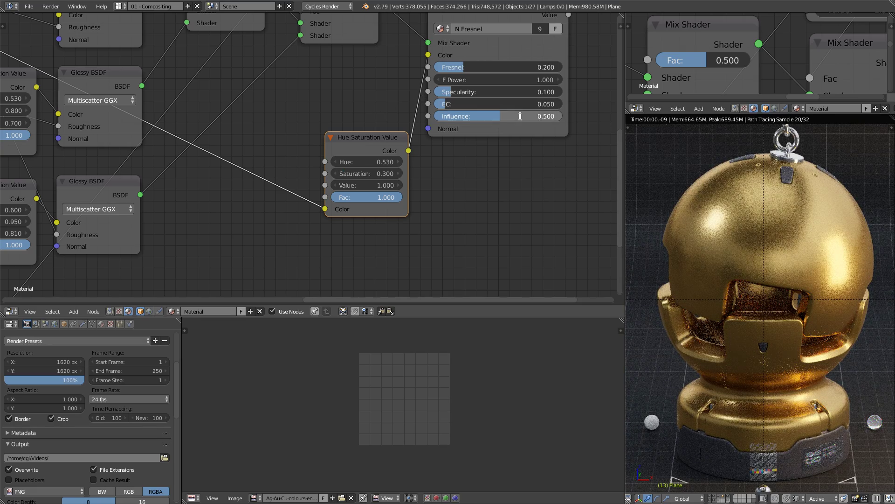
{"action": "type", "text": ".8"}
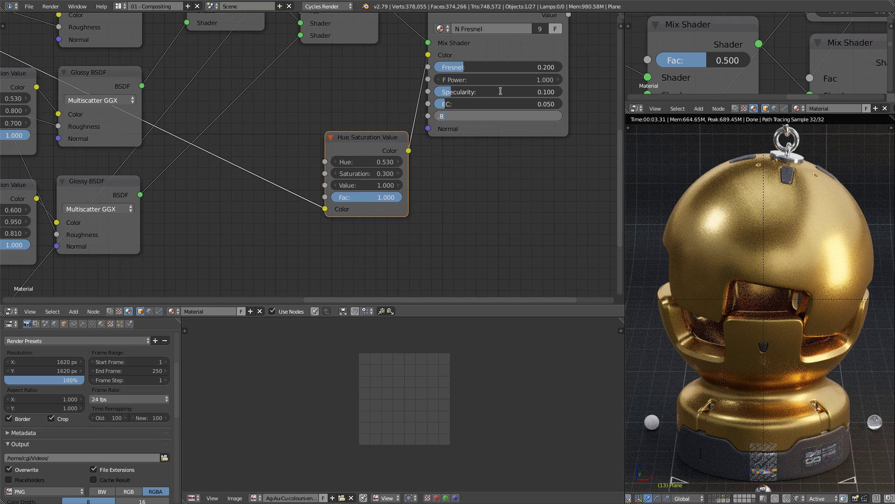
{"action": "key", "text": "Return"}
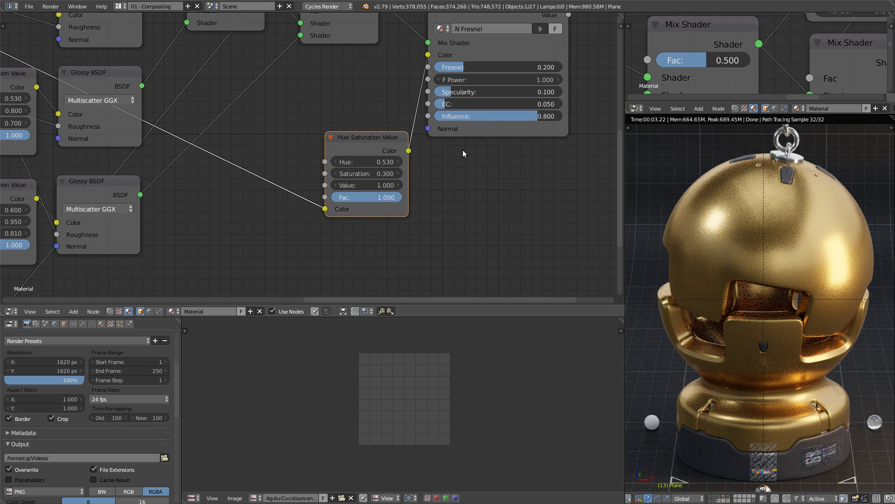
{"action": "middle_click_drag", "start_coordinate": [477, 126], "coordinate": [469, 155]}
{"action": "left_click", "coordinate": [463, 36], "text": "ctrl+shift"}
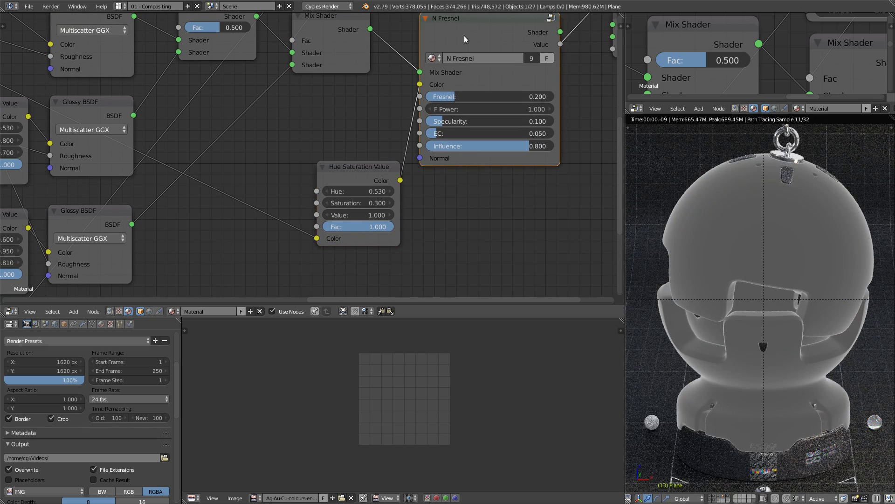
{"action": "left_click", "coordinate": [466, 37], "text": "ctrl+shift"}
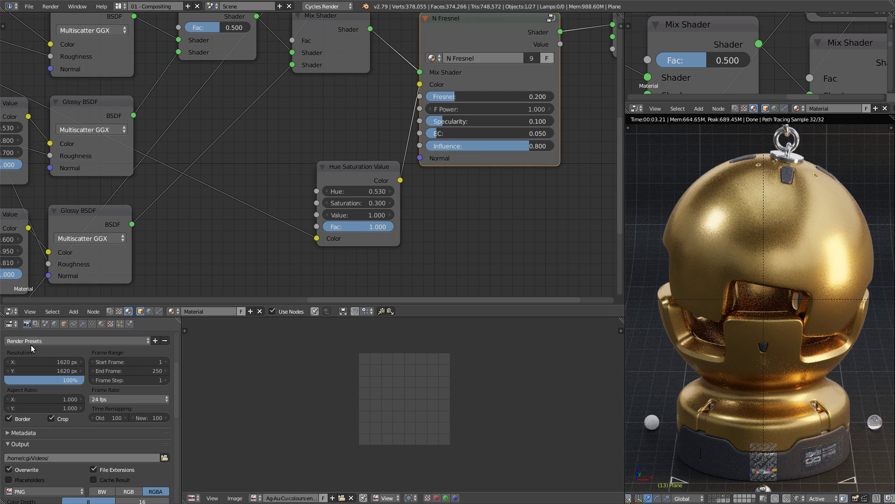
Step: Set the Cycles Preview samples to 500 in the Sampling settings
{"action": "left_click_drag", "start_coordinate": [175, 374], "coordinate": [179, 424]}
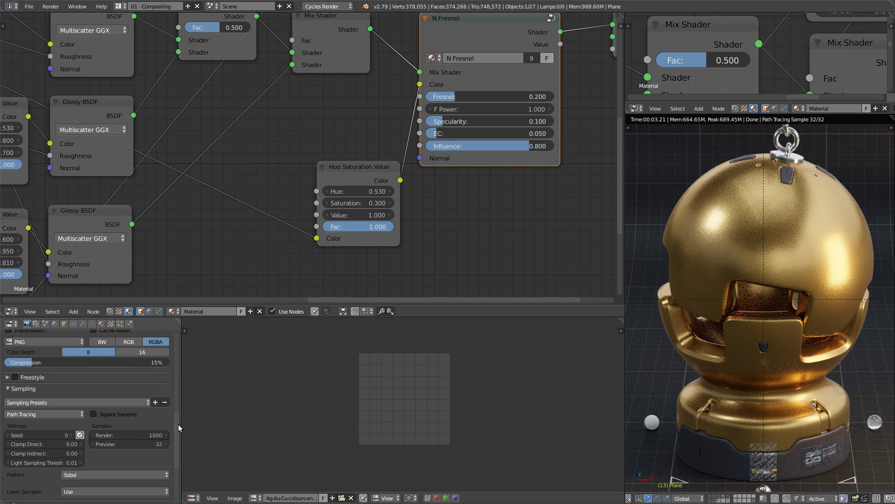
{"action": "left_click", "coordinate": [152, 441]}
{"action": "type", "text": "500"}
{"action": "key", "text": "Return"}
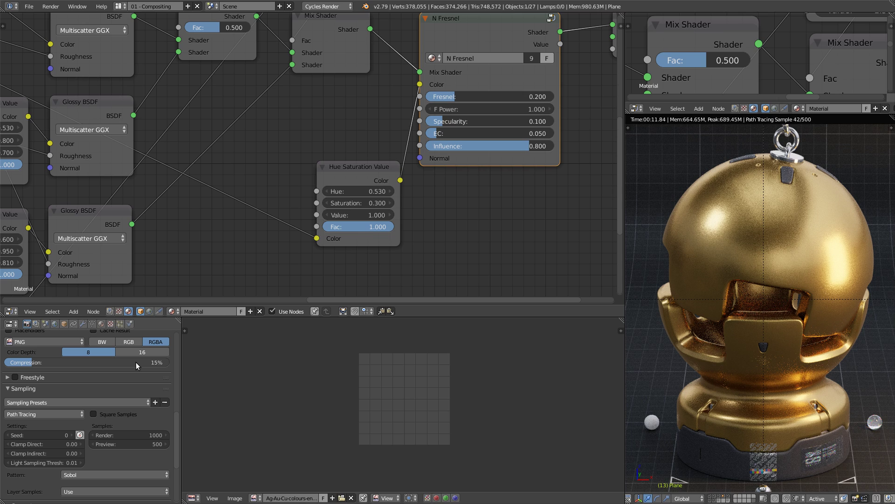
Step: Move the N Fresnel group beside the Material Output and place its Hue Saturation Value node between the second Mix Shader and the group
{"action": "middle_click_drag", "start_coordinate": [322, 166], "coordinate": [329, 164]}
{"action": "scroll", "coordinate": [326, 172], "scroll_direction": "down", "scroll_amount": 3}
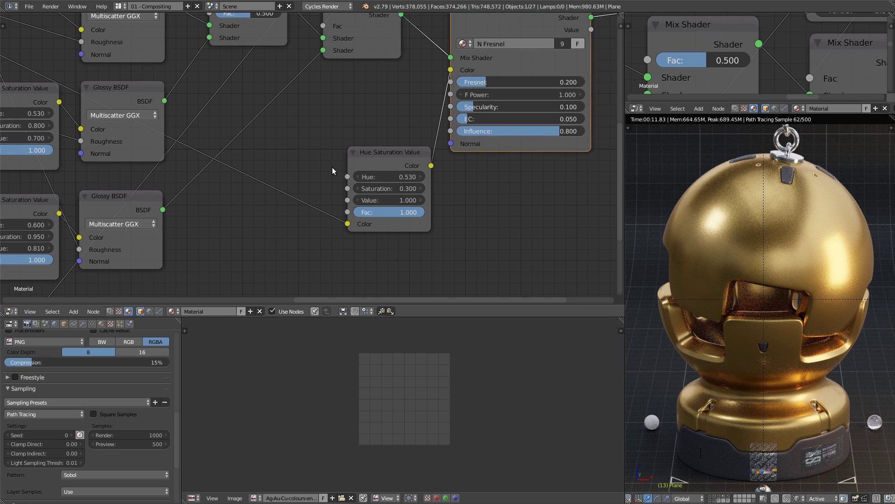
{"action": "scroll", "coordinate": [331, 176], "scroll_direction": "down", "scroll_amount": 3}
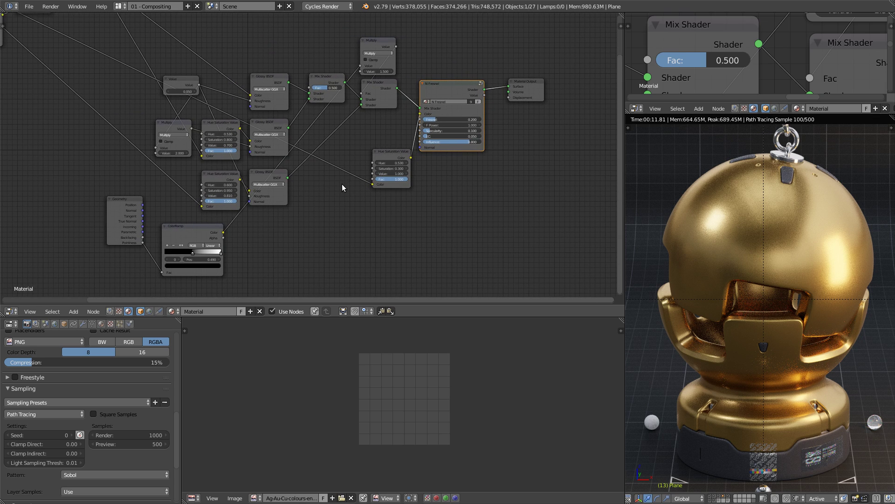
{"action": "scroll", "coordinate": [342, 186], "scroll_direction": "down", "scroll_amount": 3}
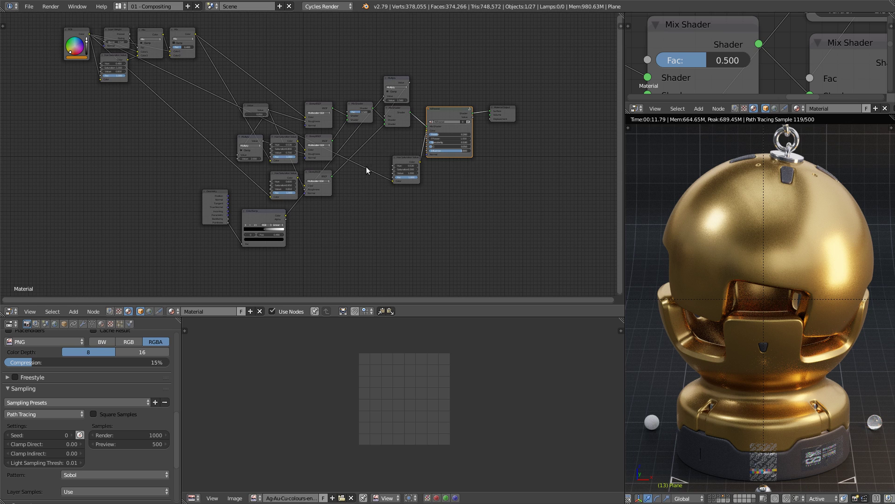
{"action": "scroll", "coordinate": [435, 82], "scroll_direction": "up", "scroll_amount": 4}
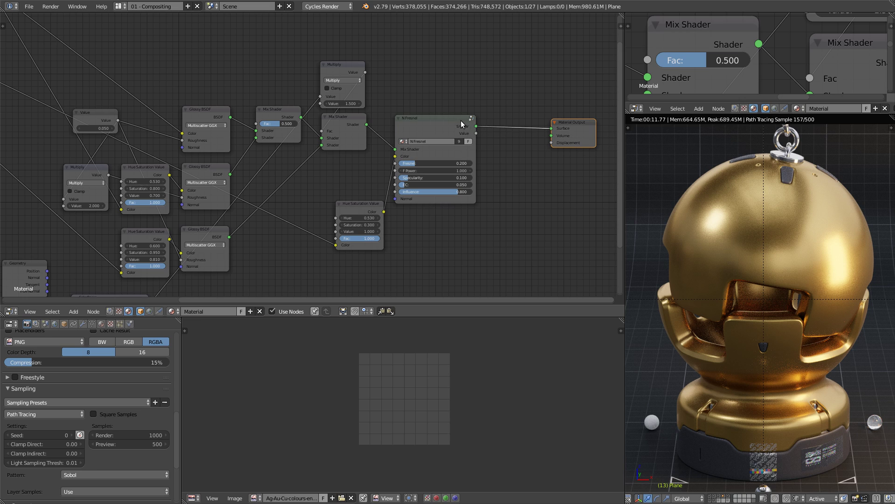
{"action": "left_click_drag", "start_coordinate": [467, 119], "coordinate": [517, 127]}
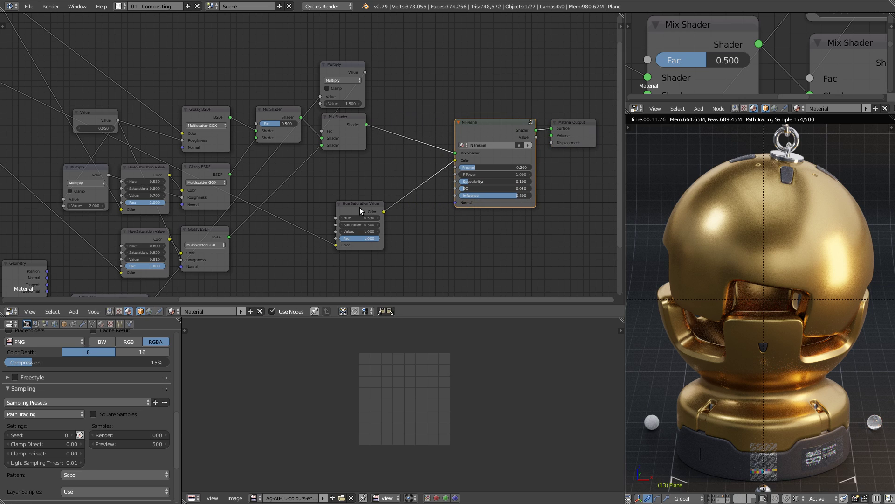
{"action": "left_click_drag", "start_coordinate": [373, 195], "coordinate": [430, 118]}
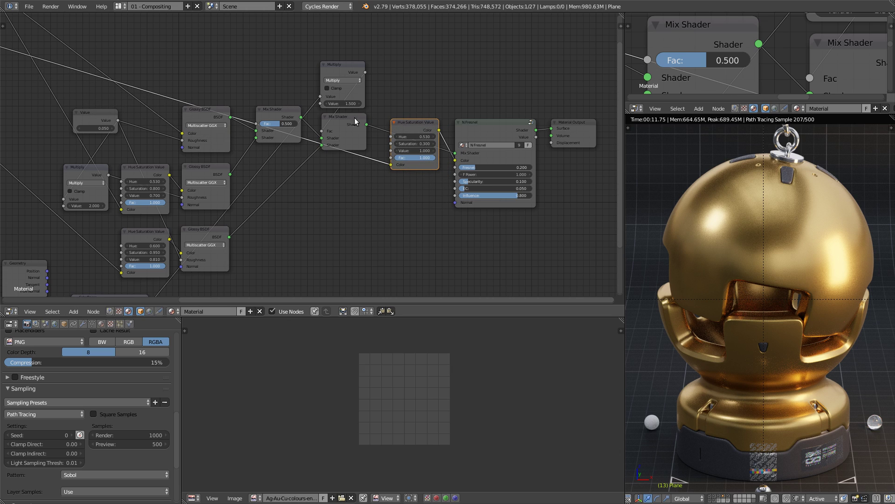
Step: Align the first Mix Shader with the second, and tidy the first two Glossy BSDF nodes with their Hue Saturation Value and Multiply nodes
{"action": "middle_click_drag", "start_coordinate": [456, 134], "coordinate": [410, 126]}
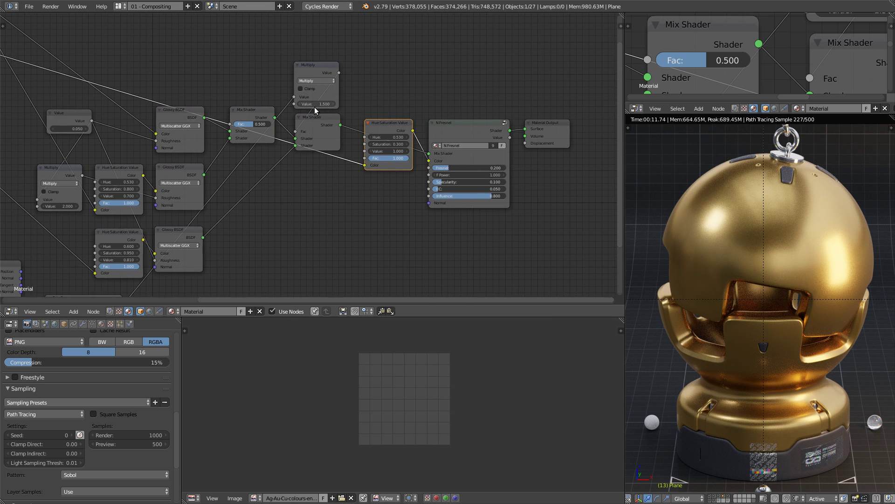
{"action": "left_click", "coordinate": [254, 111]}
{"action": "left_click_drag", "start_coordinate": [253, 111], "coordinate": [260, 122]}
{"action": "middle_click_drag", "start_coordinate": [181, 120], "coordinate": [188, 122]}
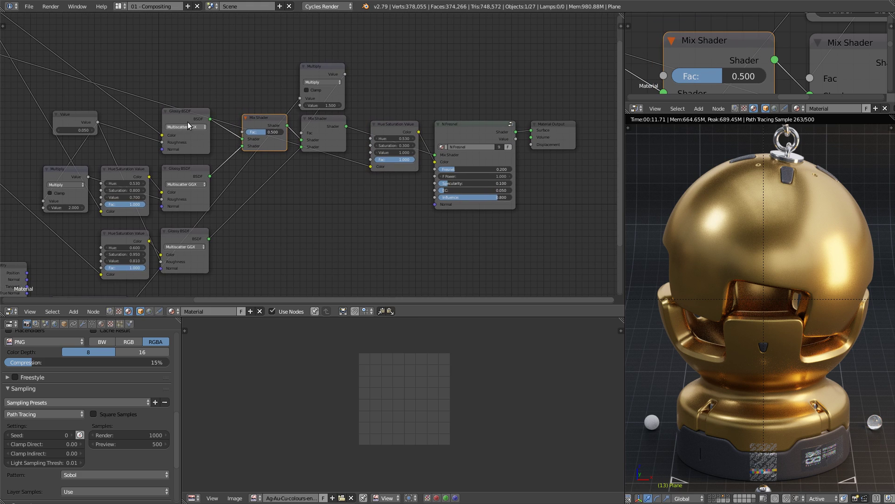
{"action": "left_click_drag", "start_coordinate": [188, 110], "coordinate": [188, 117]}
{"action": "left_click_drag", "start_coordinate": [183, 171], "coordinate": [191, 172]}
{"action": "left_click", "coordinate": [125, 169], "text": "shift"}
{"action": "left_click", "coordinate": [74, 175], "text": "shift"}
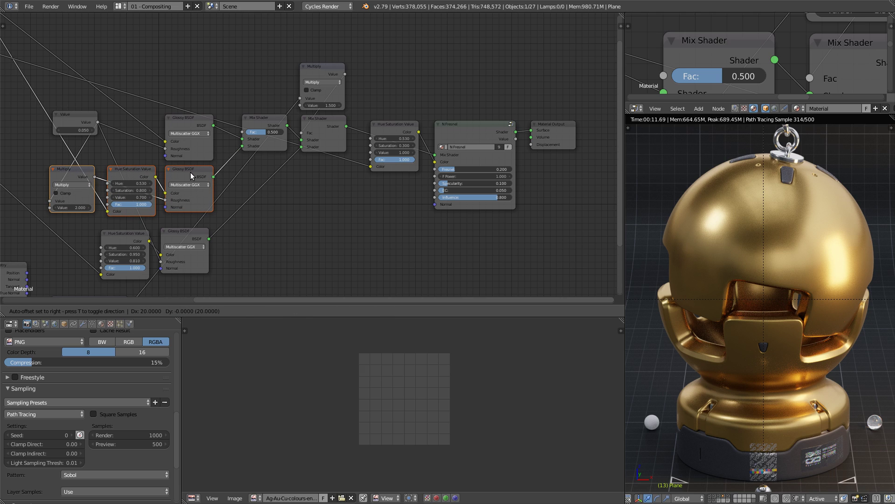
Step: Move the third Glossy BSDF directly beneath the first Mix Shader and shift its Hue Saturation Value node slightly
{"action": "left_click", "coordinate": [180, 236]}
{"action": "left_click", "coordinate": [124, 242], "text": "shift"}
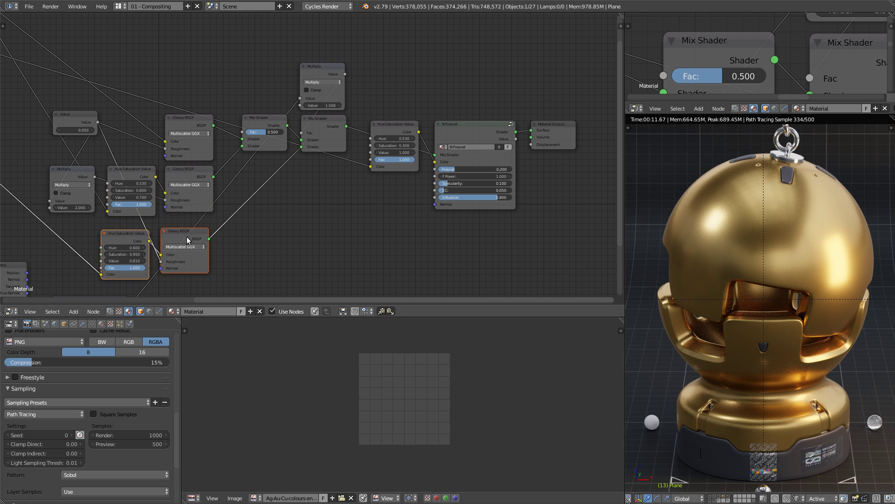
{"action": "left_click_drag", "start_coordinate": [186, 237], "coordinate": [270, 163]}
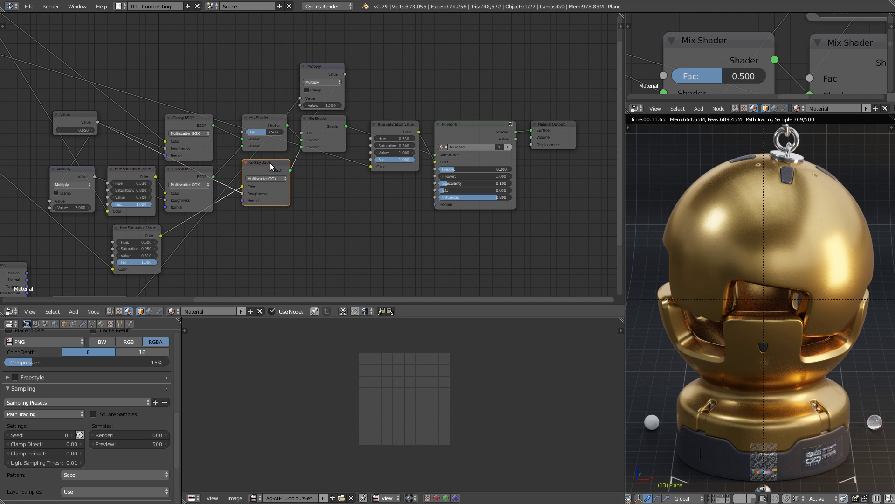
Step: Shift the first two Glossy BSDF nodes and their input nodes away from the Mix Shaders, and place the third Glossy's Hue Saturation Value beside it
{"action": "left_click", "coordinate": [195, 124]}
{"action": "left_click", "coordinate": [187, 171], "text": "shift"}
{"action": "left_click", "coordinate": [138, 174], "text": "shift"}
{"action": "key", "text": "a"}
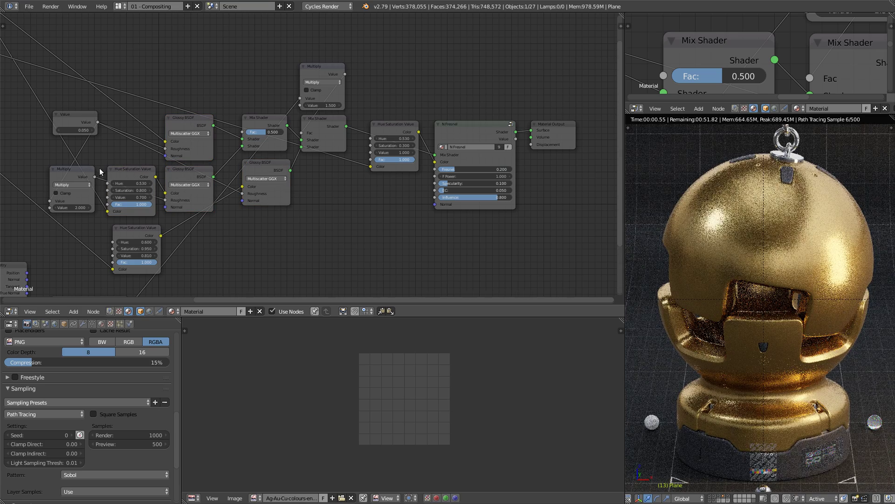
{"action": "middle_click_drag", "start_coordinate": [134, 163], "coordinate": [228, 154]}
{"action": "key", "text": "b"}
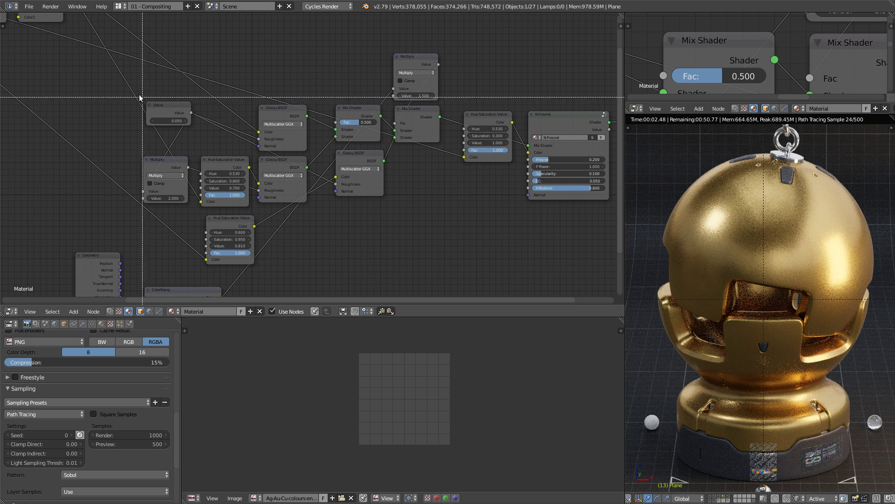
{"action": "left_click_drag", "start_coordinate": [140, 98], "coordinate": [288, 179]}
{"action": "key", "text": "g"}
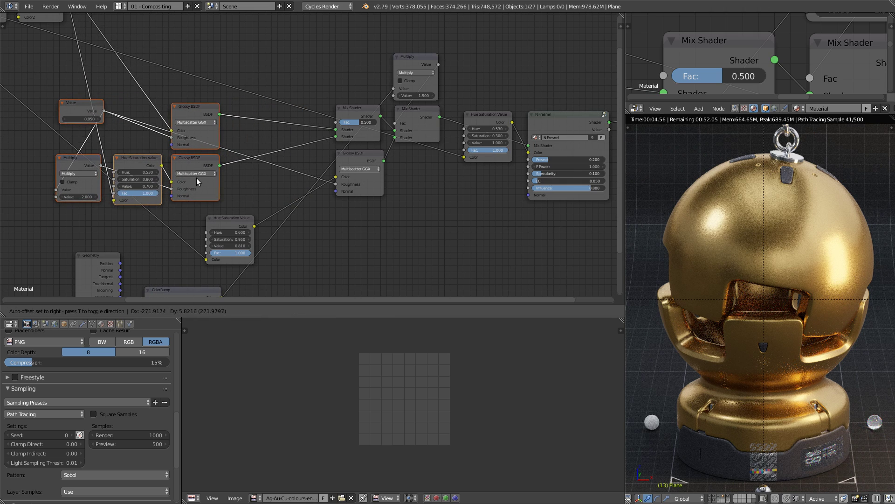
{"action": "left_click", "coordinate": [190, 177]}
{"action": "left_click_drag", "start_coordinate": [232, 226], "coordinate": [300, 157]}
Step: Line up the Geometry, ColorRamp and 1.5 Multiply mask nodes above the Mix Shaders and hide Geometry's unused sockets
{"action": "scroll", "coordinate": [295, 149], "scroll_direction": "down", "scroll_amount": 3}
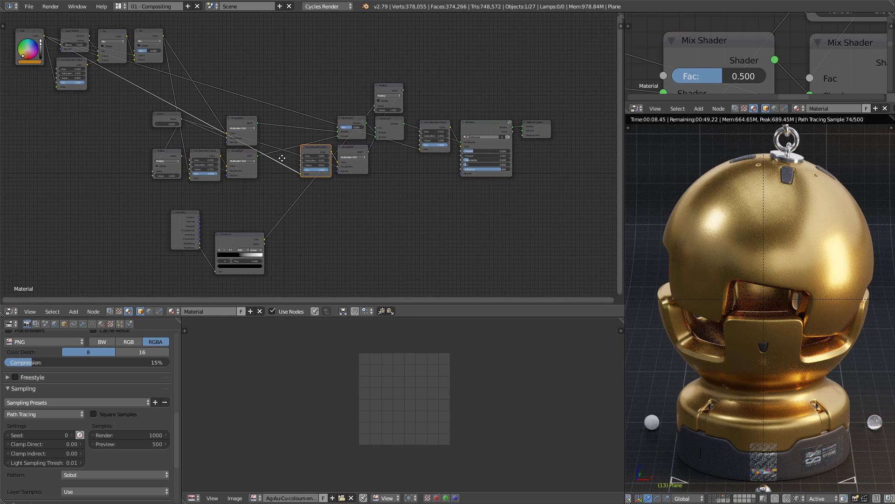
{"action": "left_click_drag", "start_coordinate": [267, 221], "coordinate": [366, 37]}
{"action": "left_click_drag", "start_coordinate": [415, 74], "coordinate": [410, 40]}
{"action": "left_click_drag", "start_coordinate": [217, 208], "coordinate": [318, 52]}
{"action": "key", "text": "ctrl+h"}
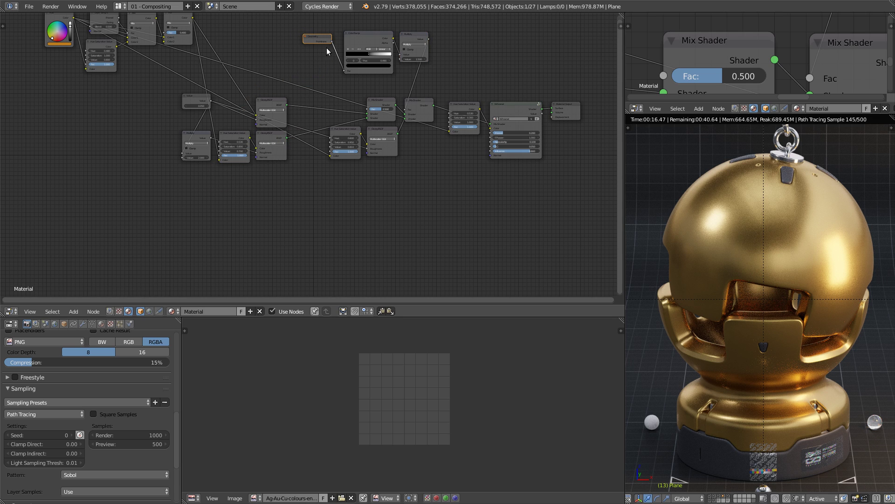
{"action": "middle_click_drag", "start_coordinate": [326, 47], "coordinate": [324, 126]}
{"action": "scroll", "coordinate": [323, 125], "scroll_direction": "up", "scroll_amount": 8}
{"action": "left_click_drag", "start_coordinate": [313, 106], "coordinate": [329, 100]}
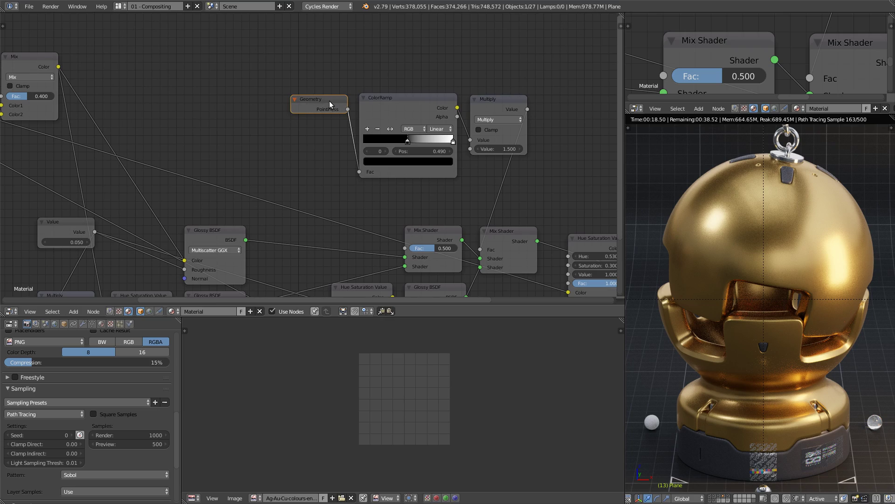
Step: Move the RGB, Layer Weight, Hue Saturation Value and two color Mix nodes together above the Glossy BSDF nodes
{"action": "scroll", "coordinate": [330, 101], "scroll_direction": "down", "scroll_amount": 3}
{"action": "left_click", "coordinate": [186, 64]}
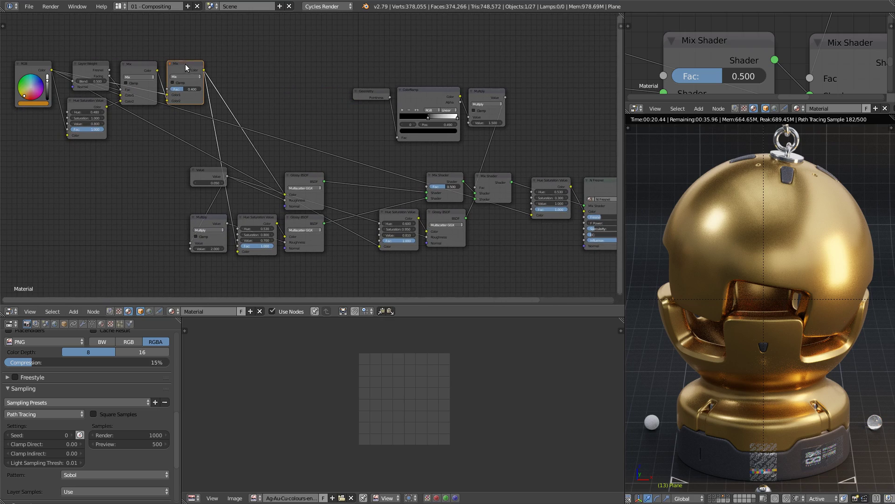
{"action": "key", "text": "a"}
{"action": "key", "text": "b"}
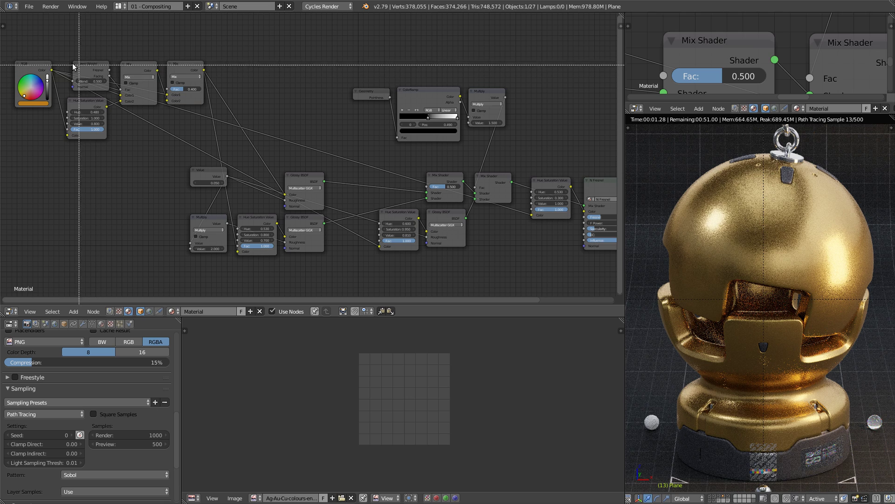
{"action": "left_click_drag", "start_coordinate": [21, 54], "coordinate": [203, 139]}
{"action": "key", "text": "g"}
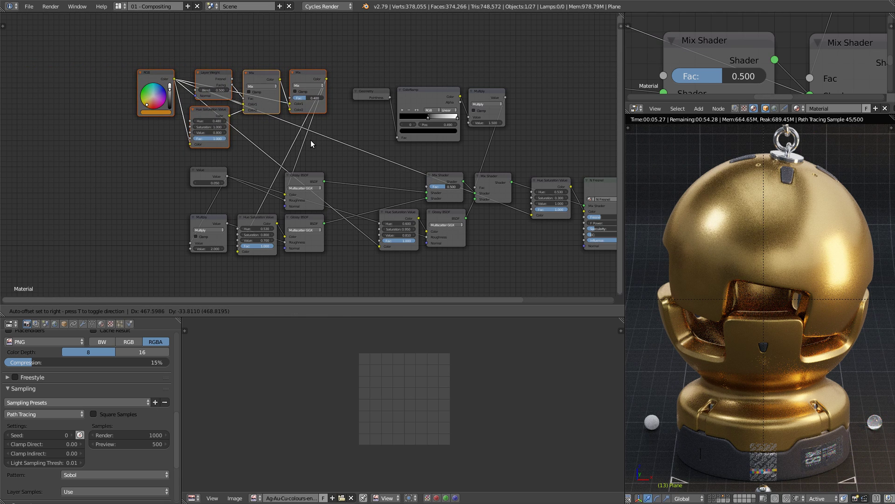
{"action": "left_click", "coordinate": [311, 140]}
Step: Maximize the node editor and examine the arranged gold node tree, including the Geometry and ColorRamp mask nodes
{"action": "middle_click_drag", "start_coordinate": [411, 111], "coordinate": [321, 95]}
{"action": "middle_click_drag", "start_coordinate": [381, 153], "coordinate": [421, 169]}
{"action": "key", "text": "ctrl+space"}
{"action": "scroll", "coordinate": [423, 168], "scroll_direction": "up", "scroll_amount": 1}
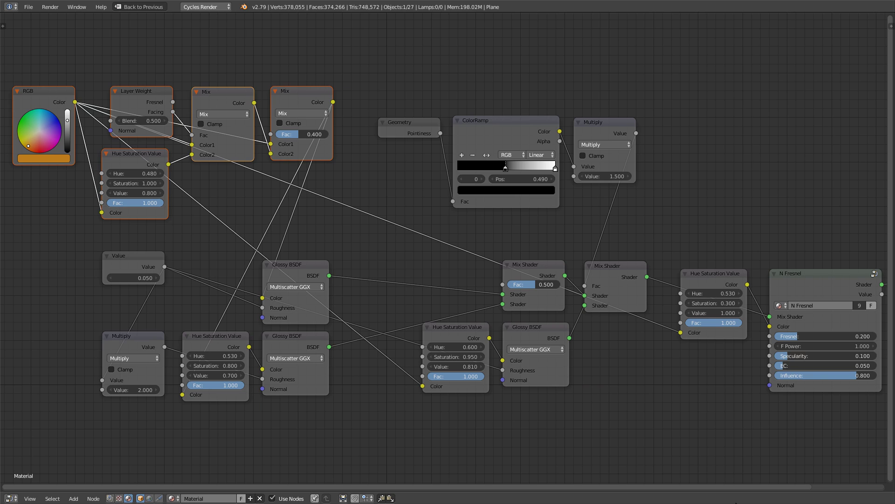
{"action": "mouse_move", "coordinate": [360, 198]}
{"action": "middle_mouse_down"}
{"action": "mouse_move", "coordinate": [348, 198]}
{"action": "mouse_move", "coordinate": [353, 204]}
{"action": "middle_mouse_up"}
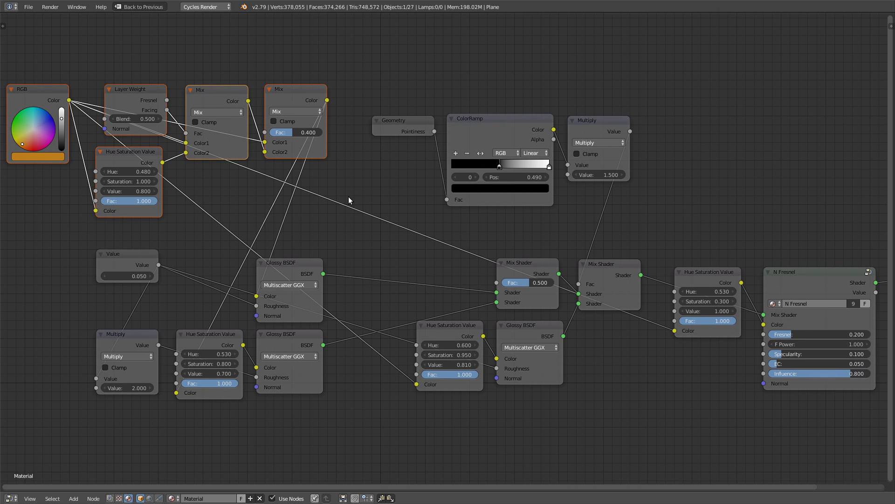
{"action": "left_click_drag", "start_coordinate": [388, 198], "coordinate": [553, 84]}
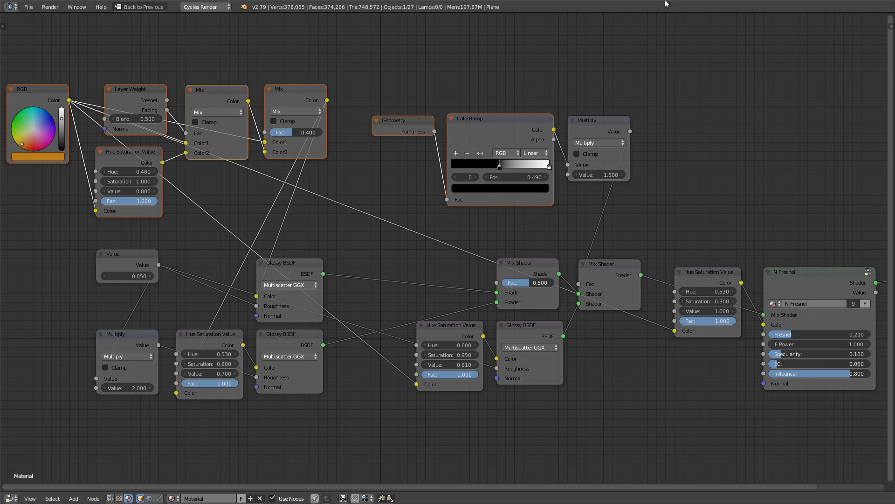
Step: Switch to the image viewer and compare the gold bust renders across the different environment backgrounds
{"action": "key", "text": "alt+Tab"}
{"action": "key", "text": "alt+Tab"}
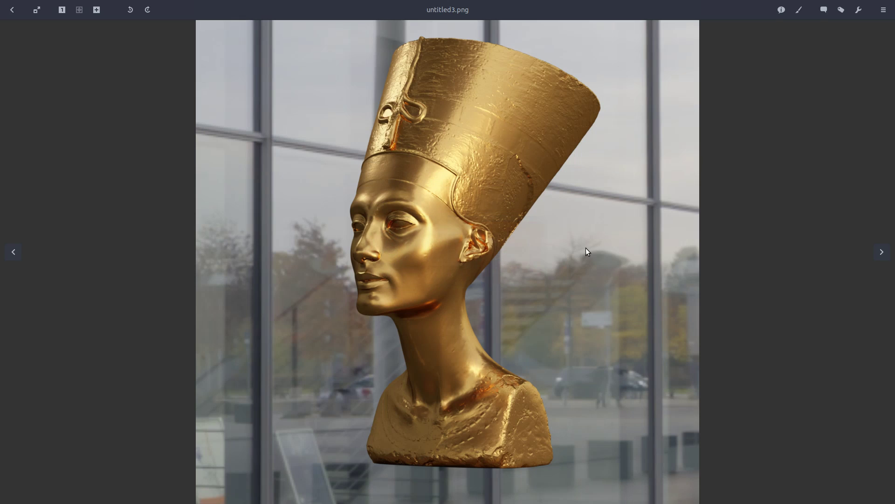
{"action": "key", "text": "Right"}
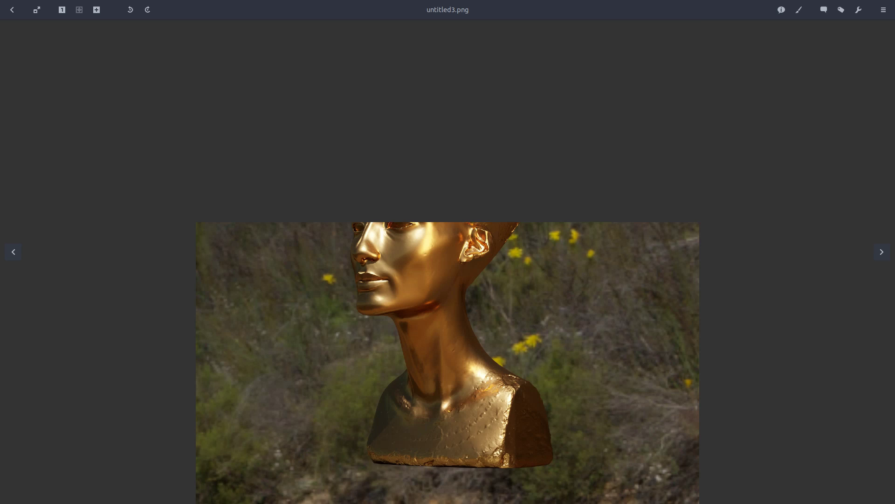
{"action": "key", "text": "Right"}
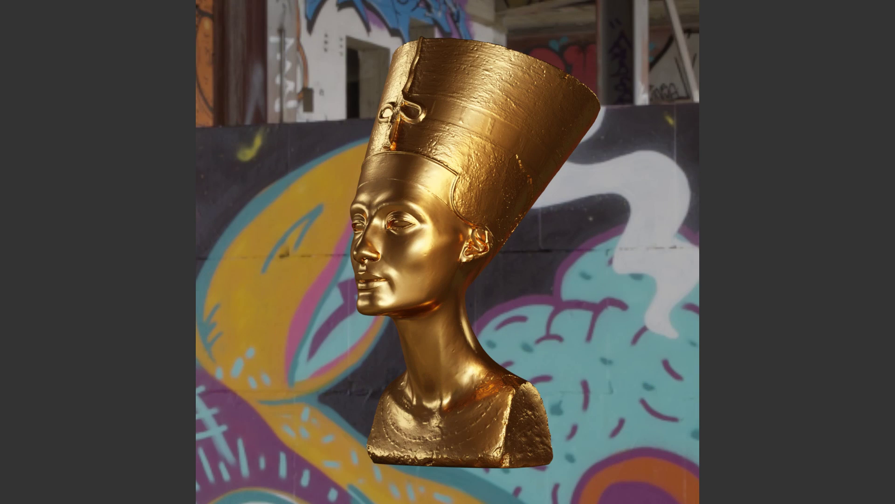
{"action": "key", "text": "Right"}
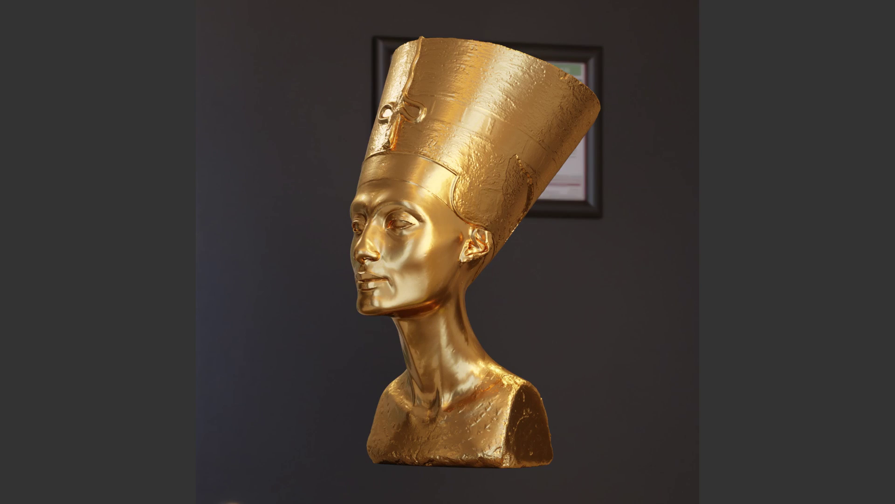
{"action": "key", "text": "Left"}
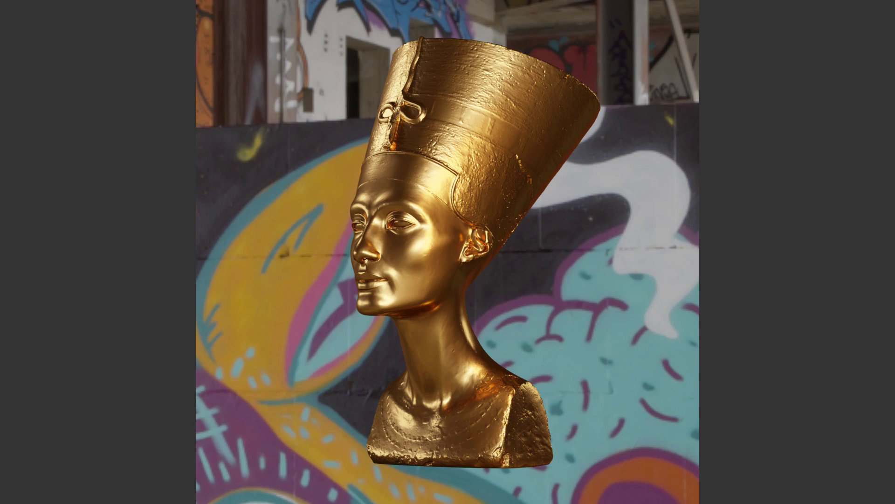
{"action": "key", "text": "Left"}
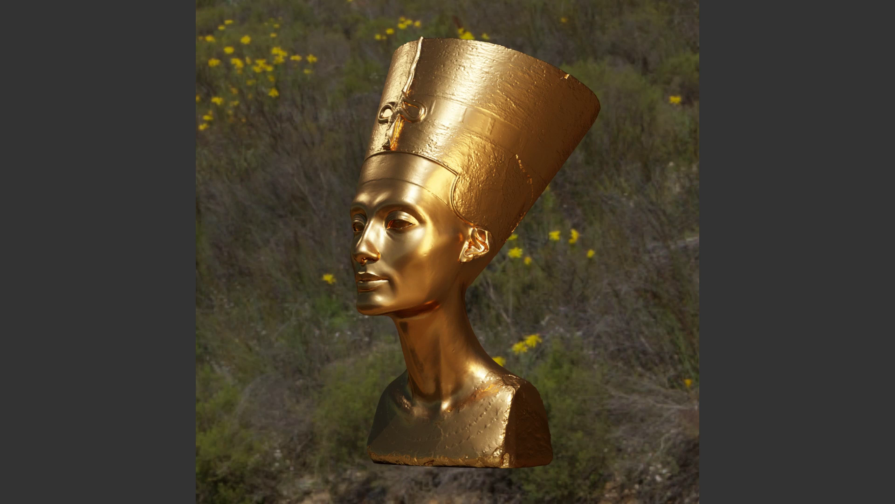
{"action": "key", "text": "Left"}
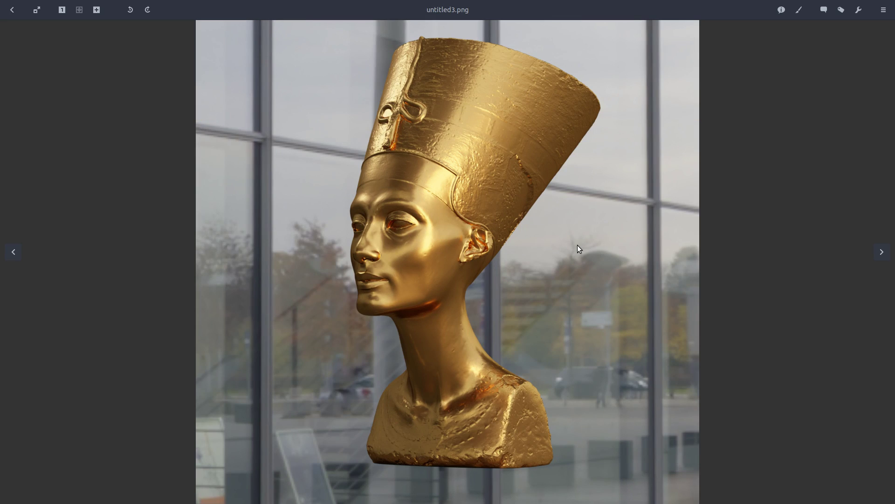
{"action": "key", "text": "Left"}
{"action": "key", "text": "Right"}
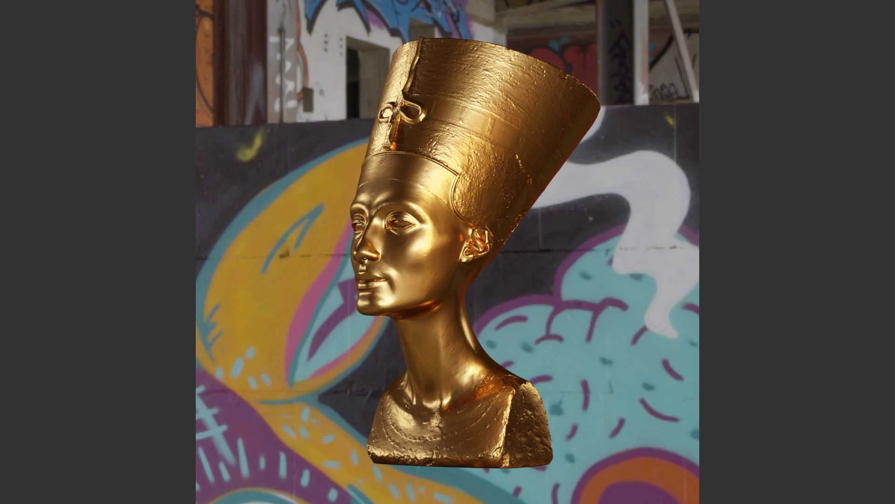
{"action": "key", "text": "Left"}
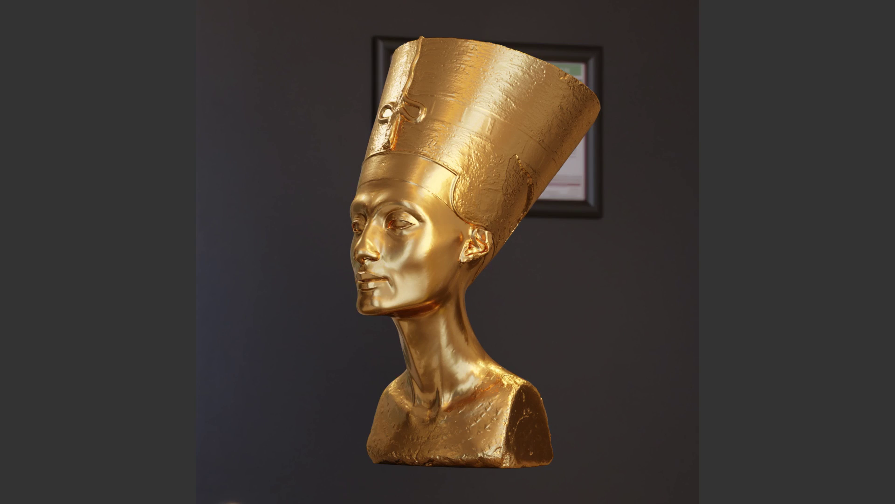
Step: Return to Blender and restore the multi-editor layout from the maximized node editor
{"action": "key", "text": "alt+Tab"}
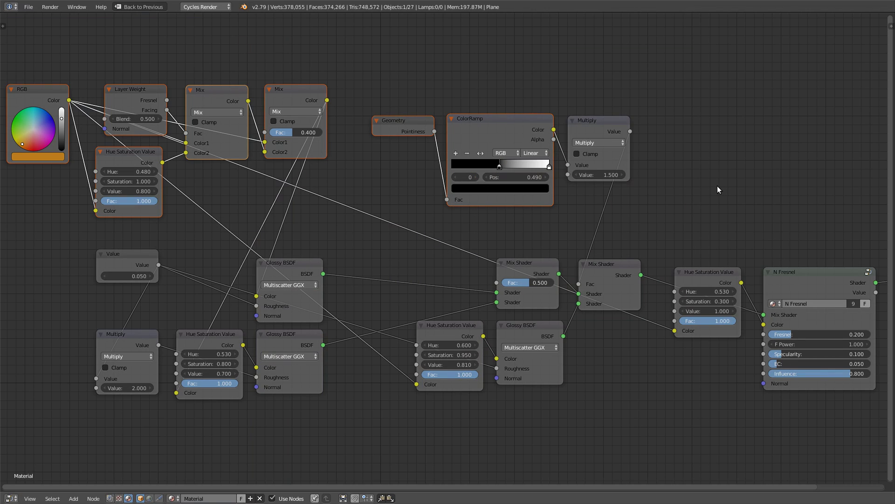
{"action": "key", "text": "ctrl+Up"}
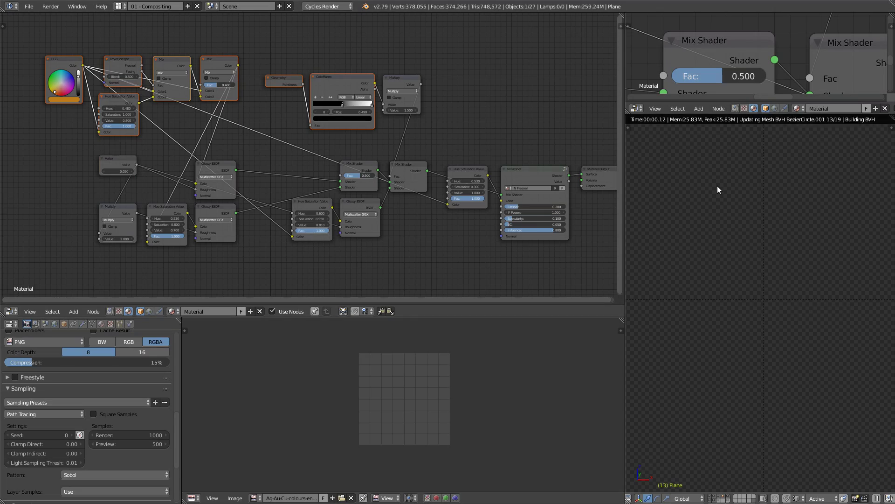